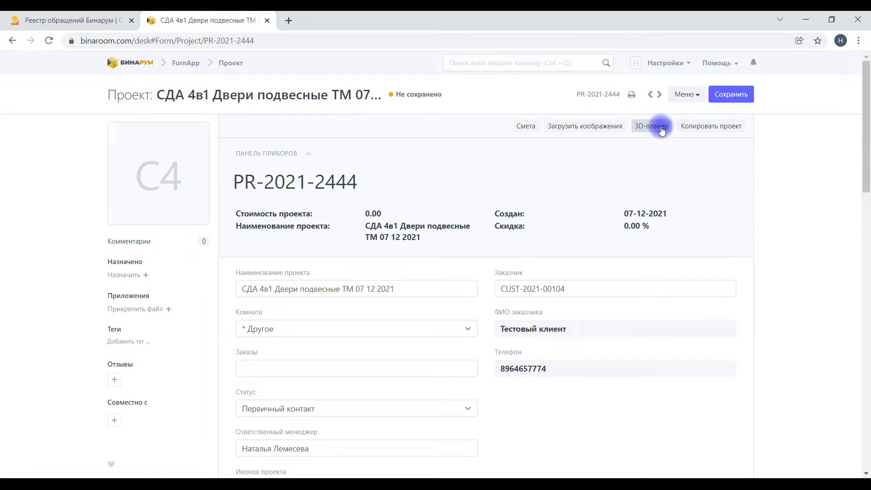
Step: Launch the 3D-планер design tool for project PR-2021-2444
left_click(662, 128)
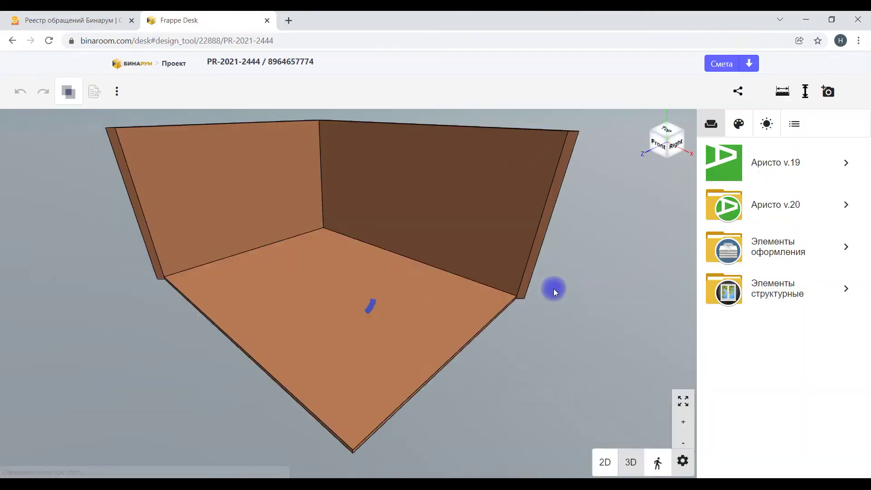
Step: Change the room's 5000 width dimension to 3200
left_click(512, 337)
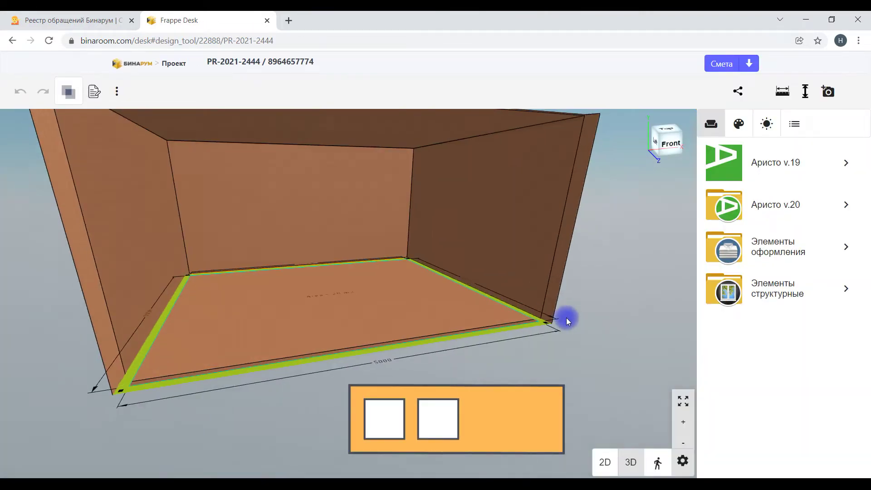
left_click(790, 296)
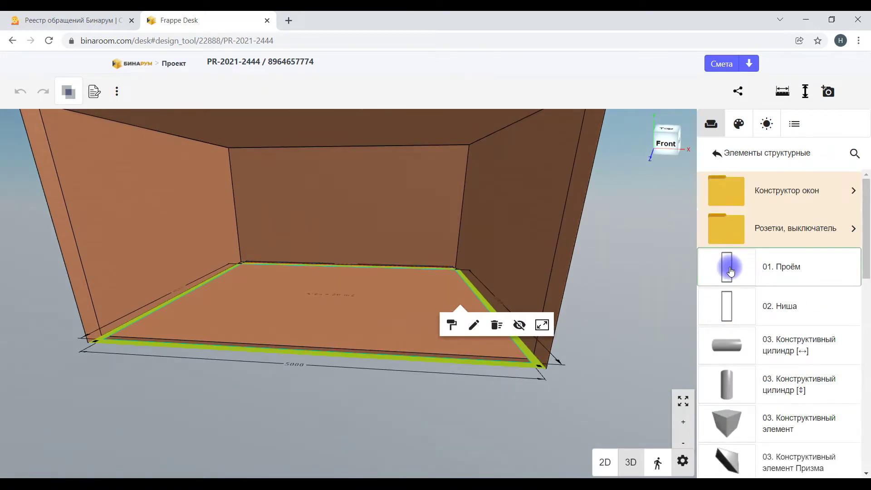
left_click_drag(339, 333, 318, 340)
left_click_drag(305, 302, 288, 334)
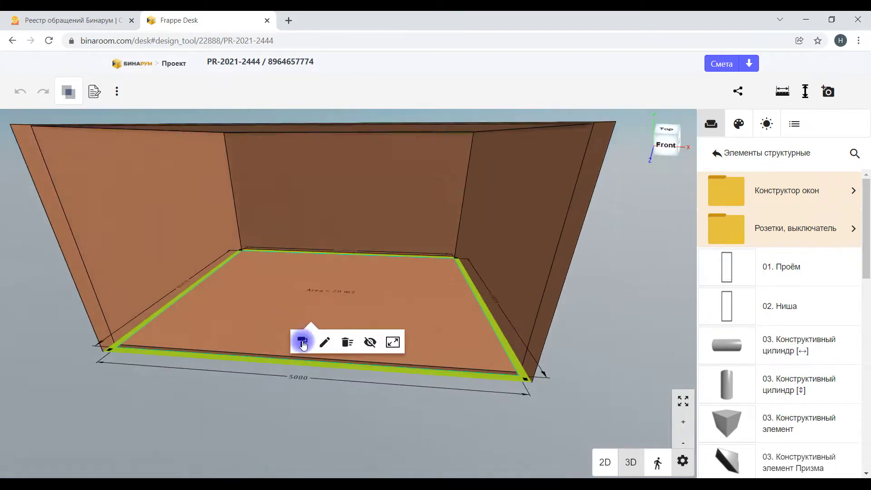
left_click(291, 376)
type("3200")
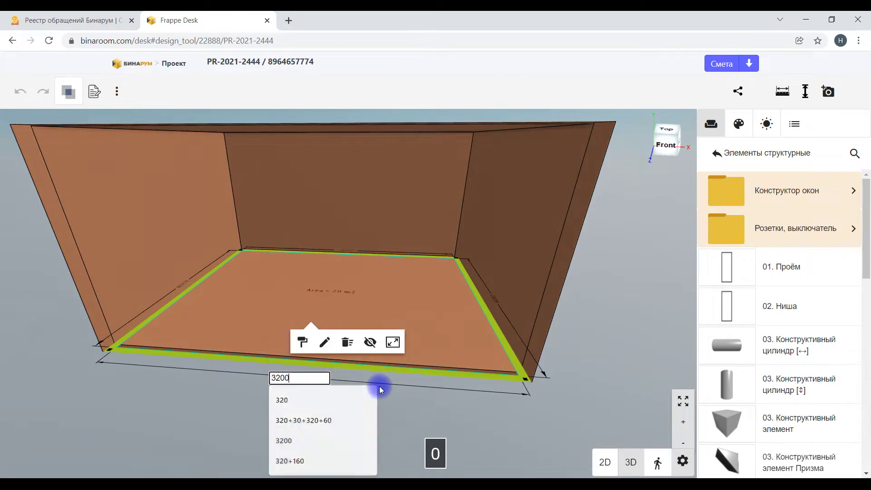
key("Return")
Step: Set the room height (Высота) from 2500 to 2700 in the Комната properties
left_click(364, 302)
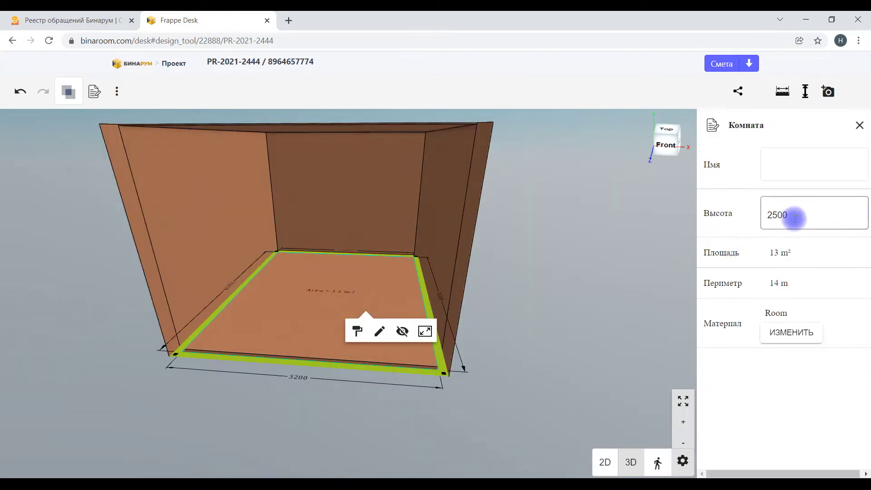
left_click_drag(793, 215, 681, 214)
type("2700")
key("Return")
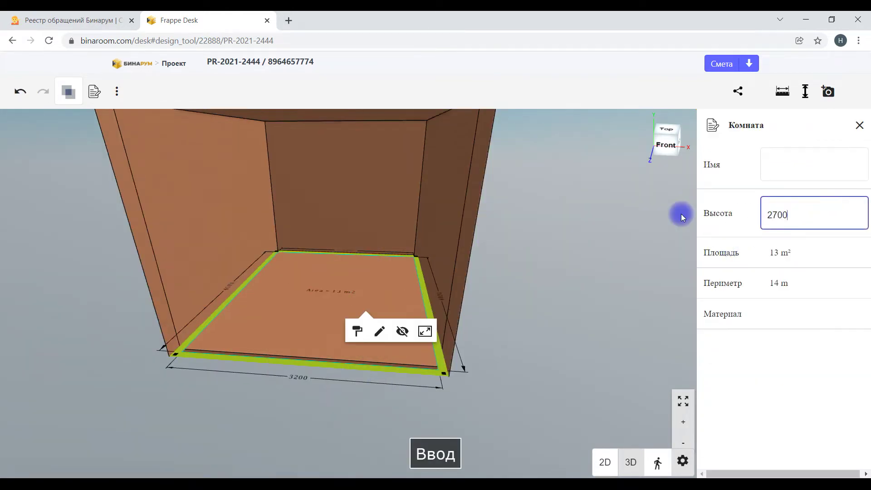
Step: Set the room's length dimension to 6000 and select the back wall
left_click_drag(556, 233, 409, 338)
left_click(419, 339)
type("6000")
key("Return")
left_click_drag(437, 331, 479, 331)
left_click(363, 213)
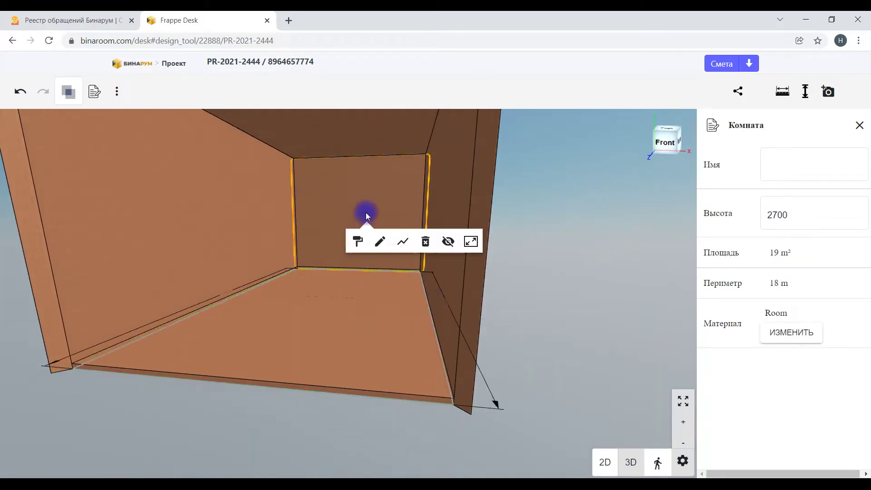
Step: Apply Обои > Стена 18 wallpaper to the walls
left_click(355, 245)
left_click(723, 169)
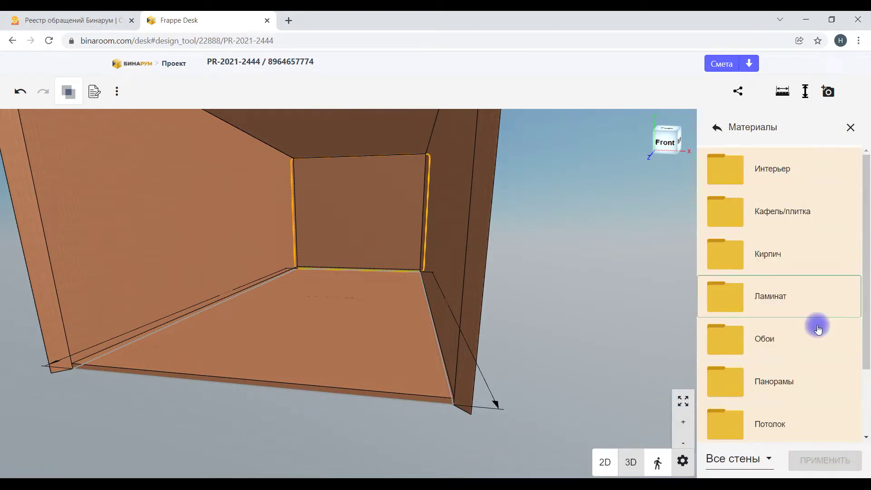
left_click(818, 330)
scroll(833, 375, "down", 10)
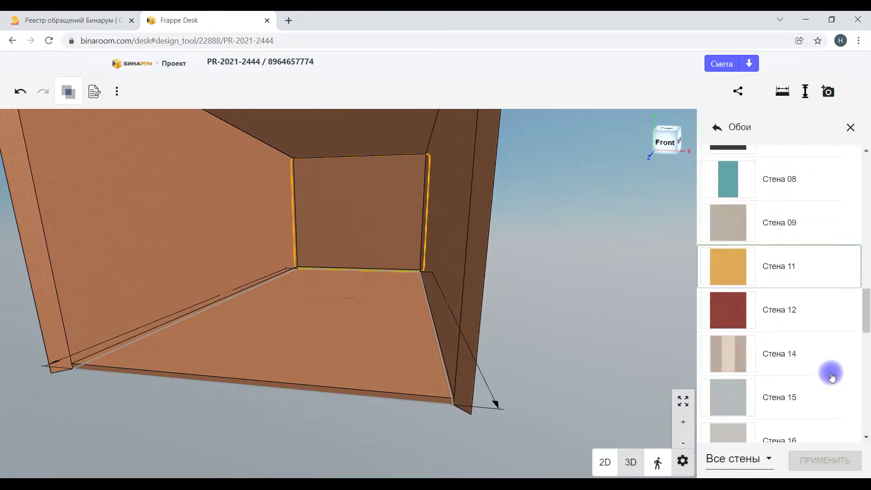
scroll(832, 374, "down", 5)
left_click(734, 300)
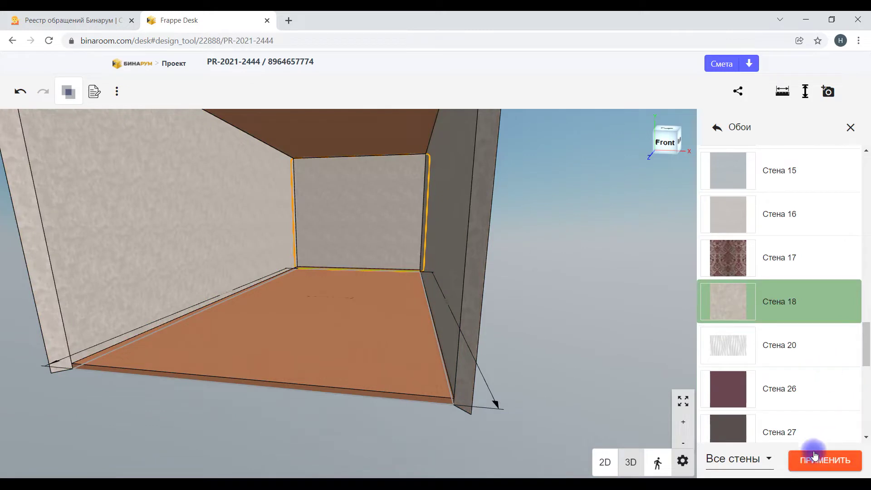
left_click(815, 455)
Step: Cover only the floor with Ламинат > Ламинат 003 laminate
left_click(368, 382)
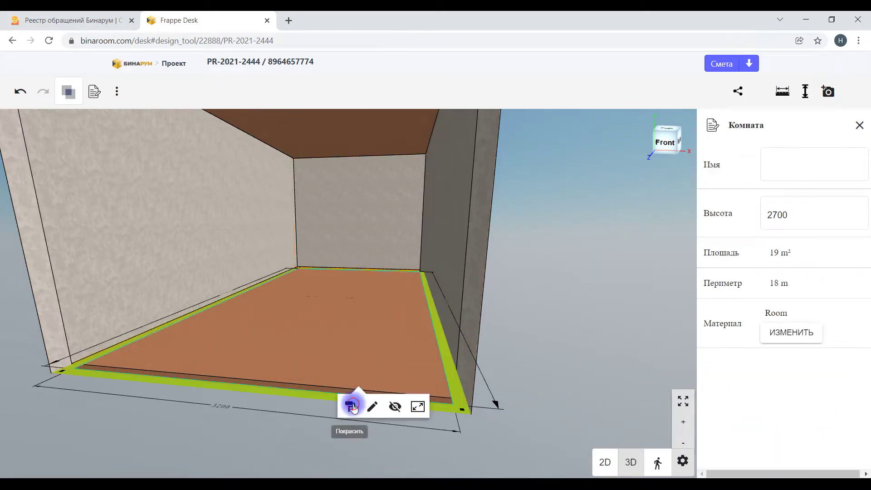
left_click(354, 408)
left_click(726, 450)
left_click(736, 444)
left_click(731, 168)
left_click(792, 300)
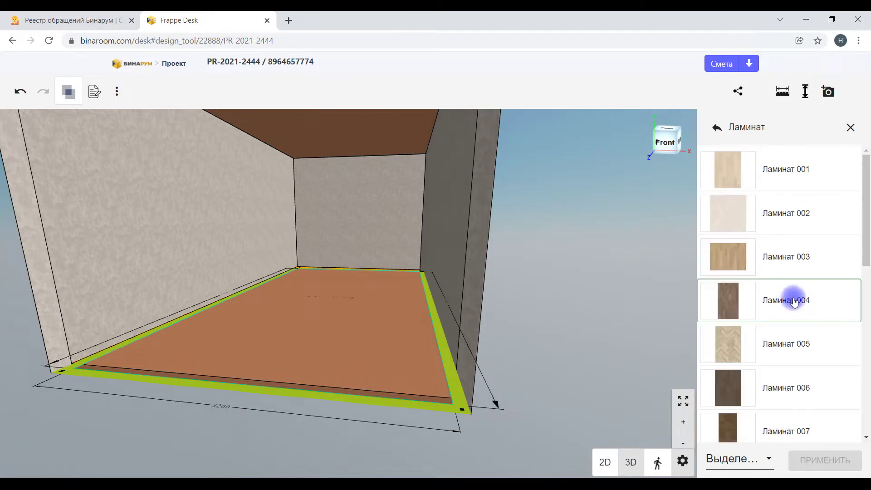
left_click(732, 270)
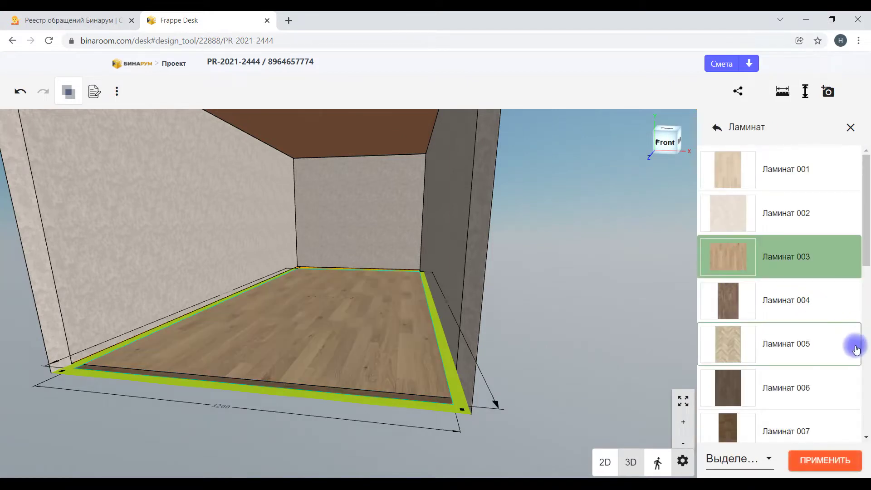
left_click(835, 460)
Step: Finish only the ceiling with Потолок > Потолок белый, then deselect it
left_click(337, 136)
left_click(332, 151)
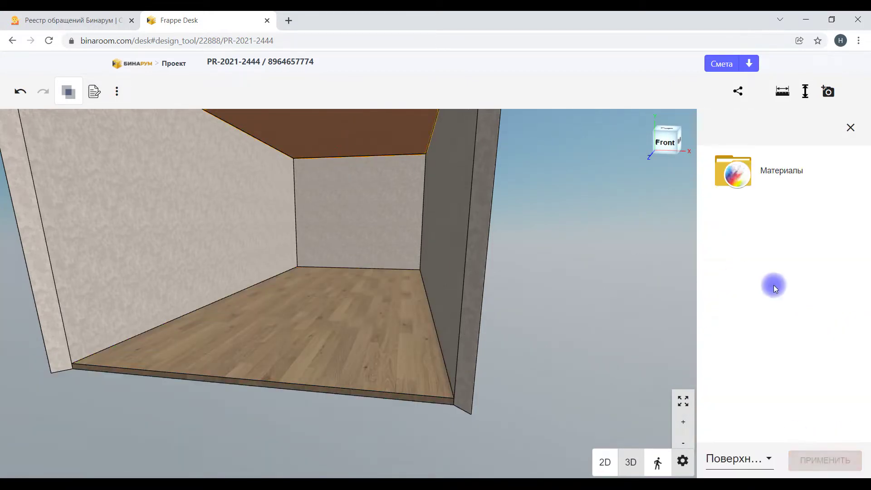
left_click(768, 459)
left_click(760, 447)
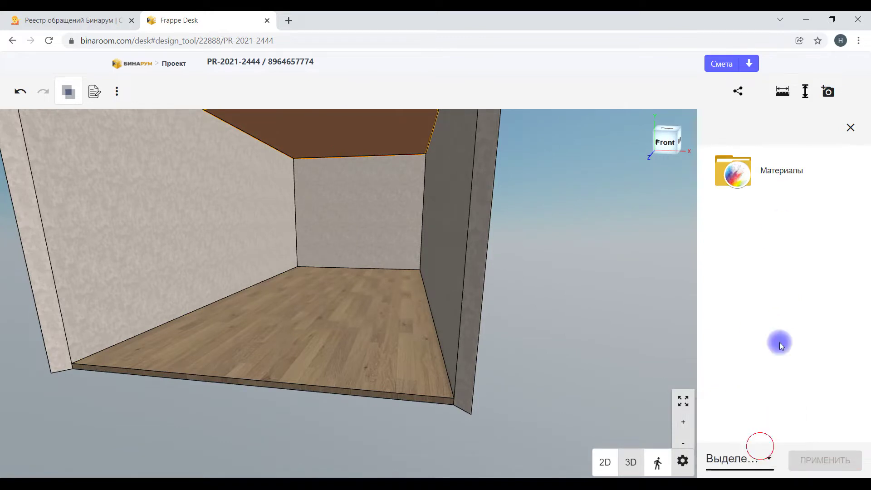
left_click(765, 166)
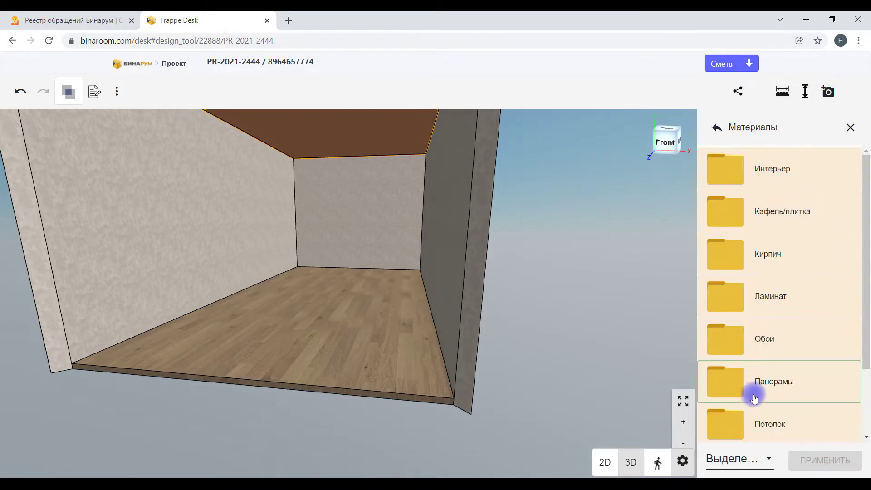
left_click(755, 420)
left_click(759, 186)
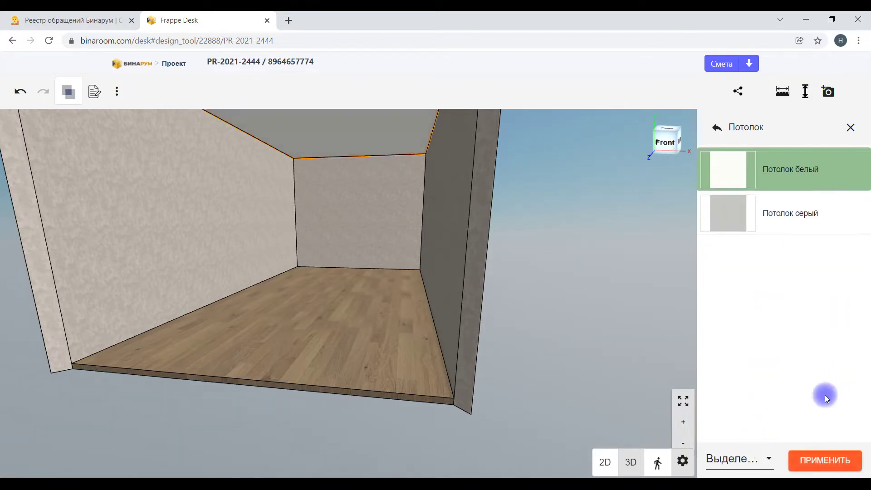
left_click(823, 454)
left_click_drag(651, 399, 605, 321)
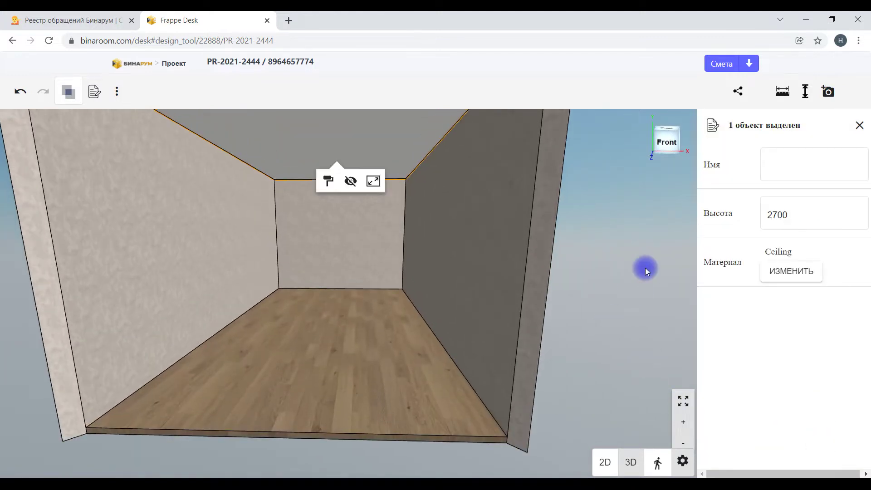
key("Escape")
Step: Browse Аристо v.20 > 02. Двери > Система 4В1, viewing the Поворотная and Распашная door models
left_click(721, 150)
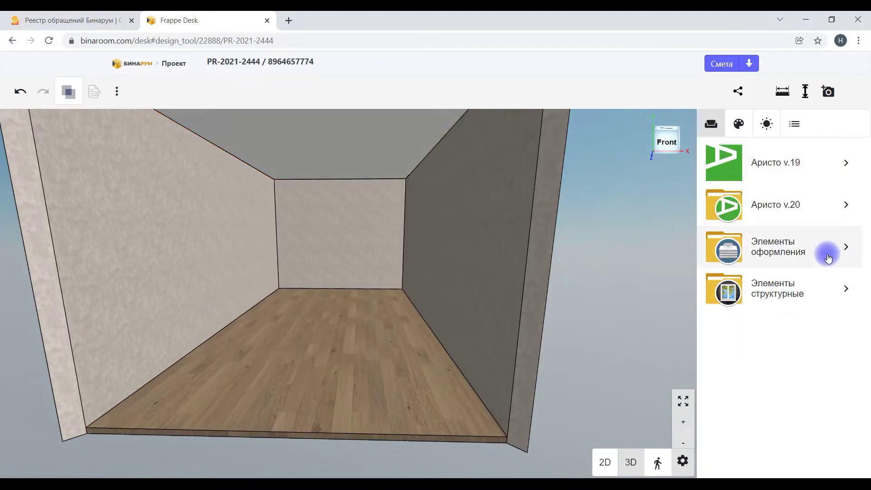
left_click(754, 202)
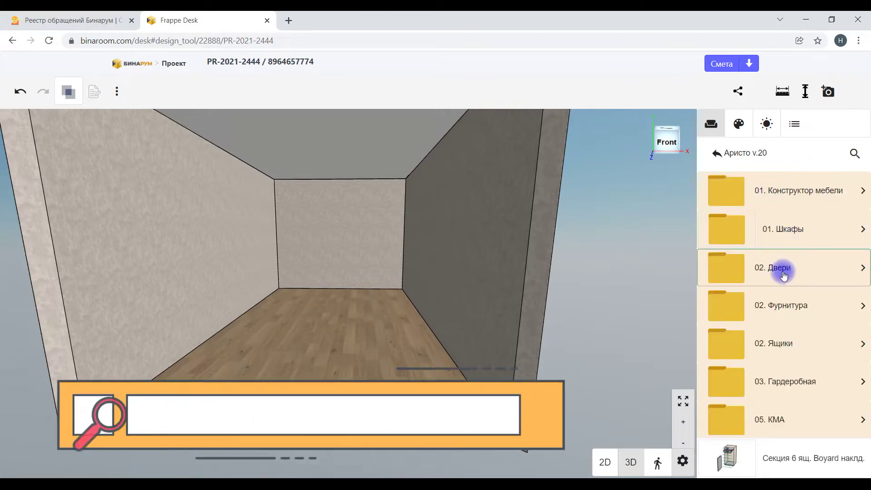
left_click(784, 276)
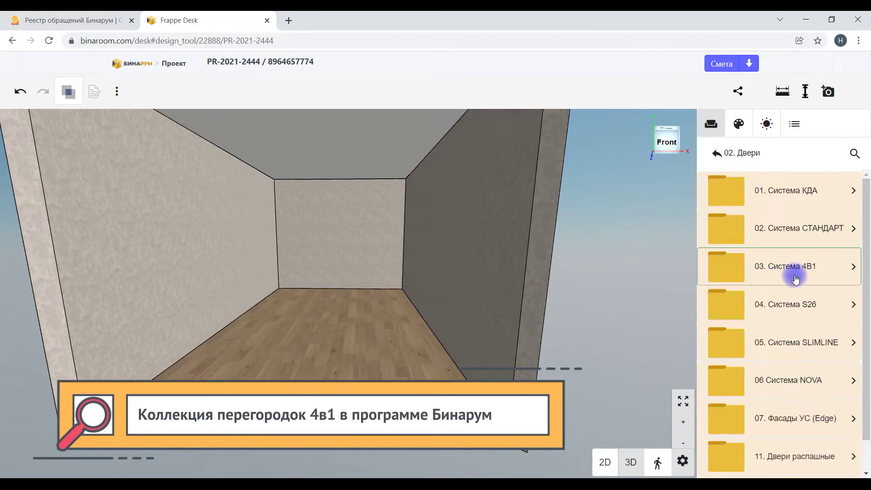
left_click(796, 276)
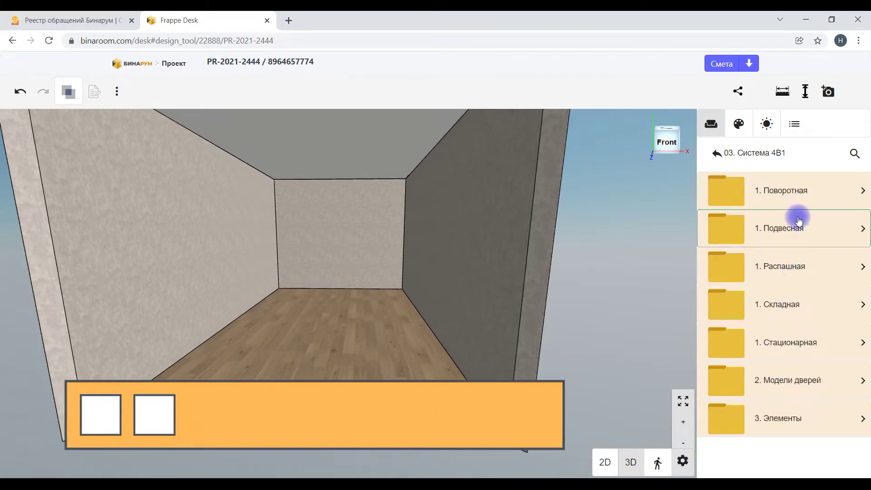
left_click(801, 192)
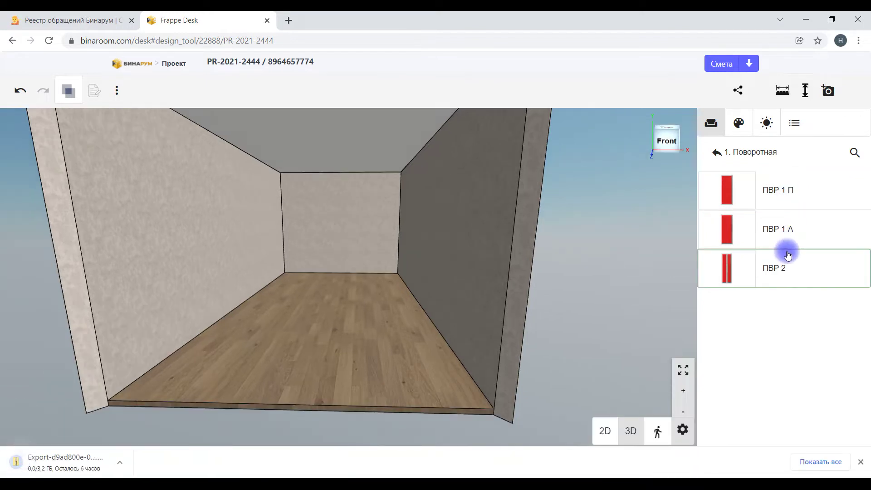
left_click(863, 463)
left_click(717, 152)
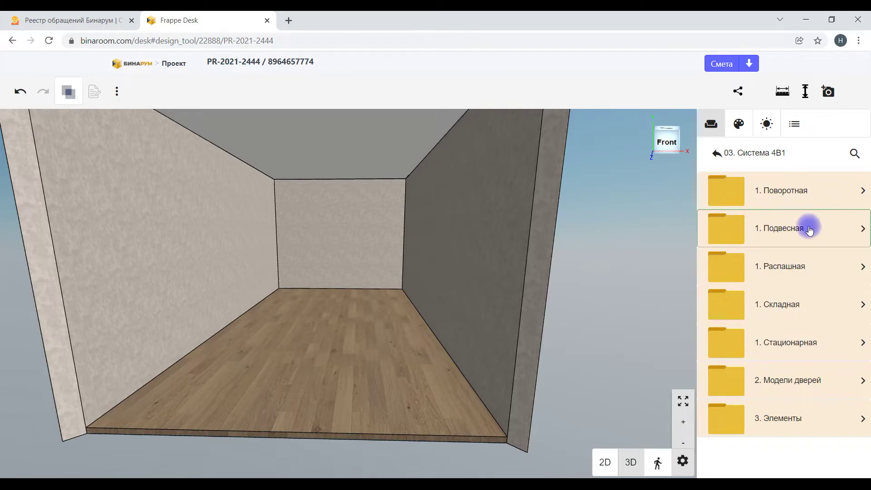
left_click(793, 277)
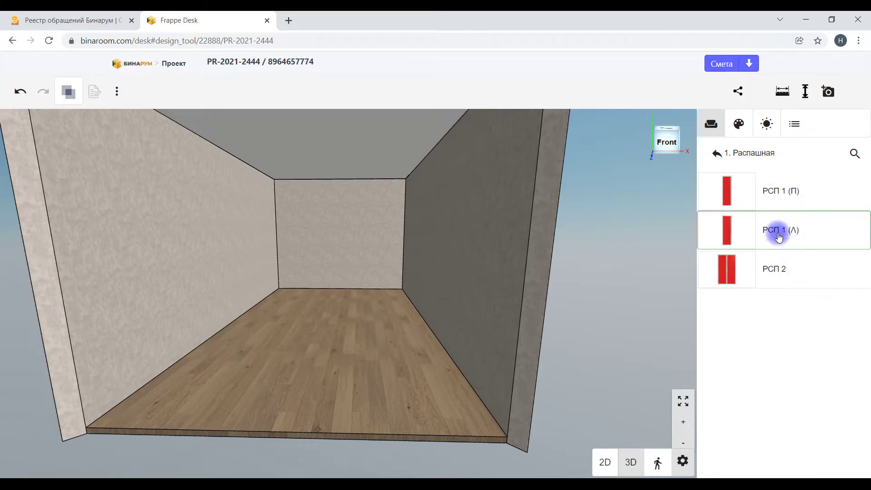
left_click(716, 157)
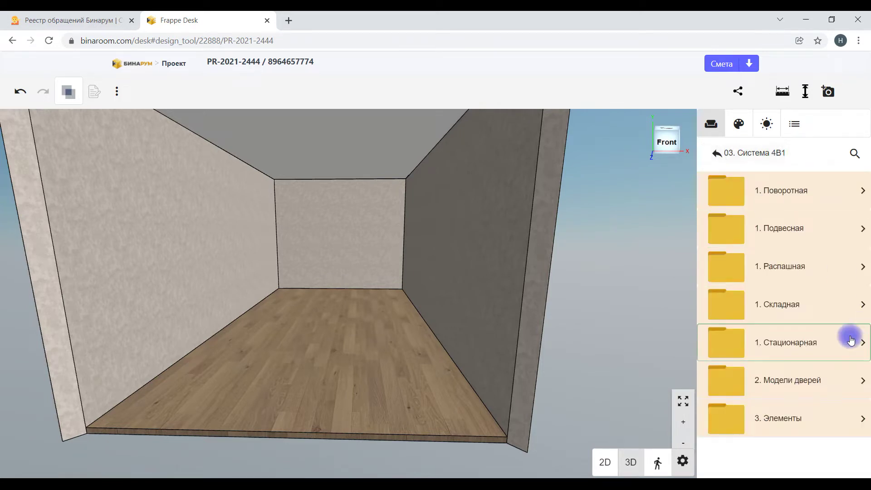
Step: Look through the Складная, Стационарная, 2. Модели дверей and 3. Элементы folders, ending at 03. Система 4В1
left_click(748, 307)
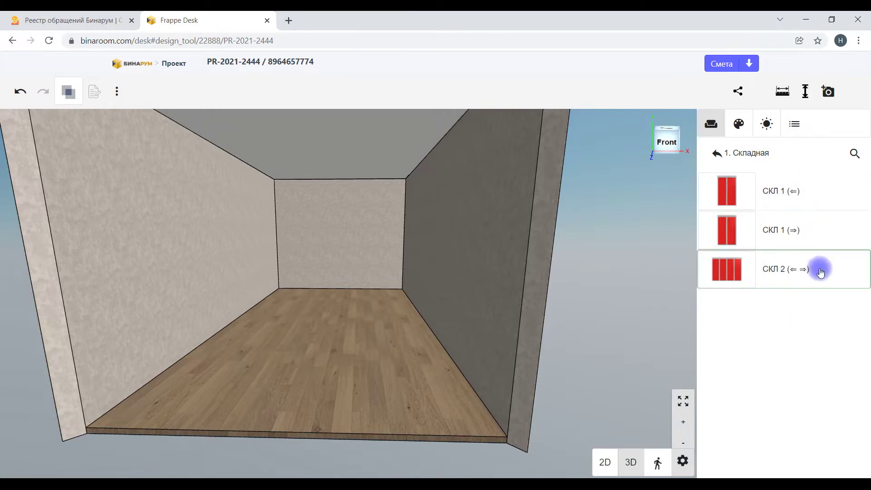
left_click(716, 155)
left_click(788, 342)
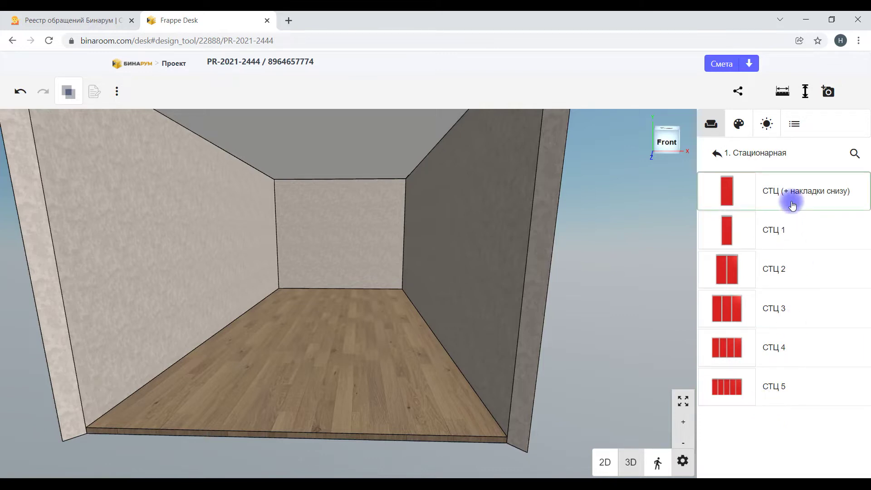
left_click(714, 154)
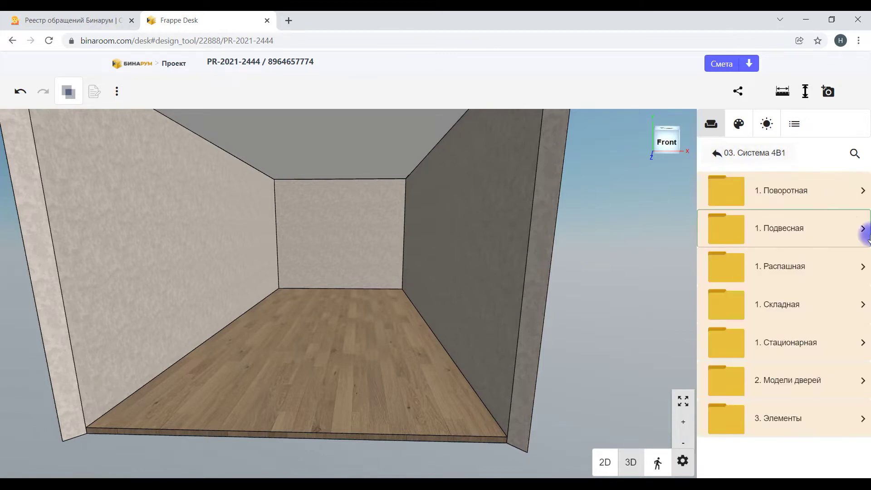
left_click(804, 389)
scroll(826, 364, "down", 10)
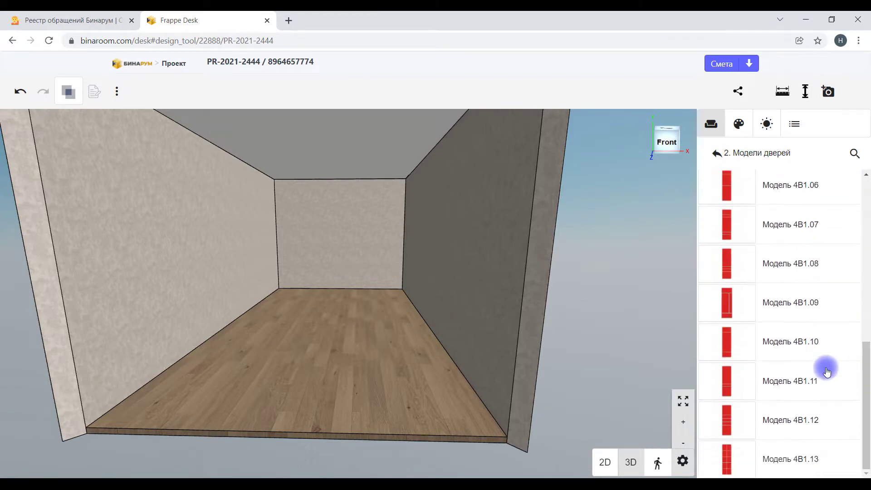
left_click(717, 153)
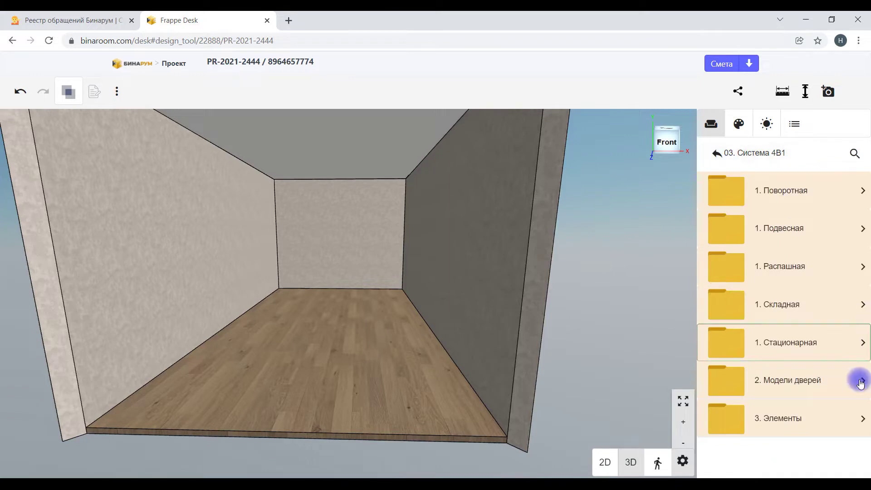
left_click(788, 418)
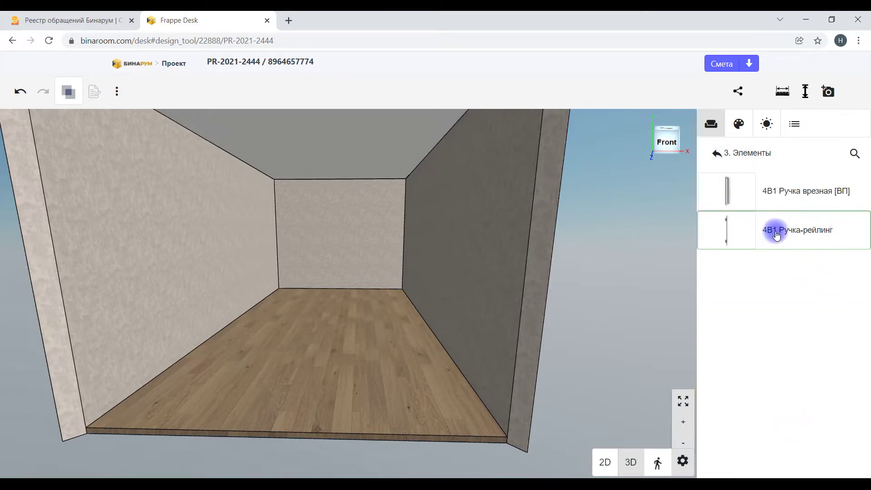
left_click(716, 153)
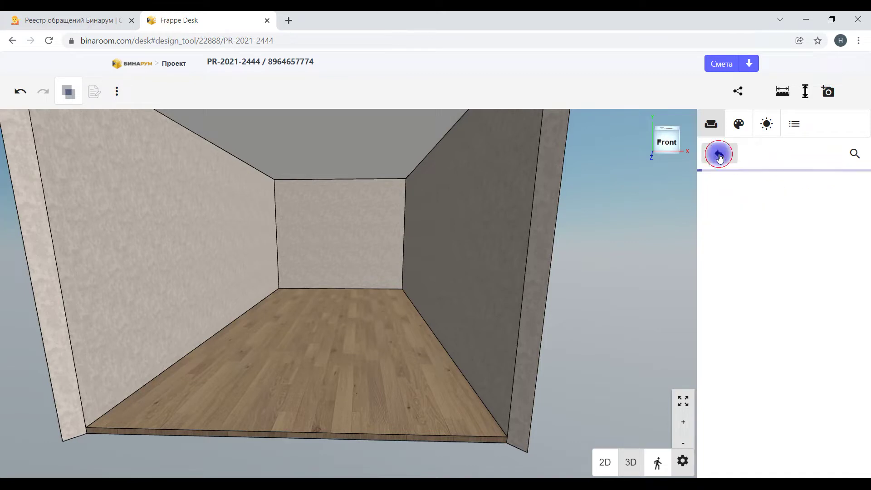
Step: Open the 1. Подвесная folder and scroll through its subfolders and models like П 1.1 (⇐)
left_click_drag(605, 176, 611, 200)
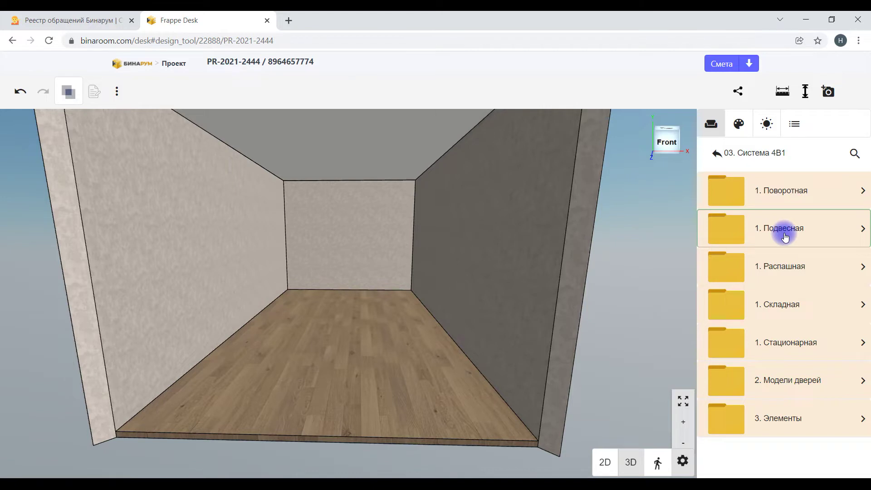
left_click(785, 237)
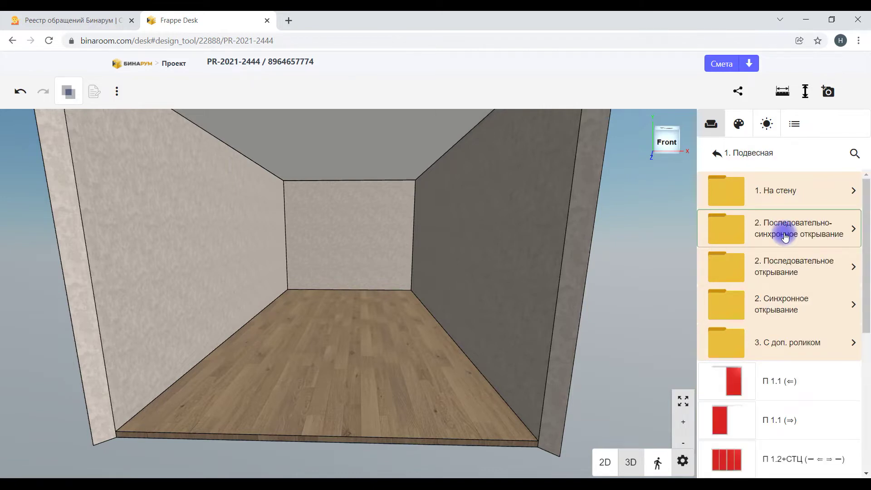
scroll(796, 330, "down", 6)
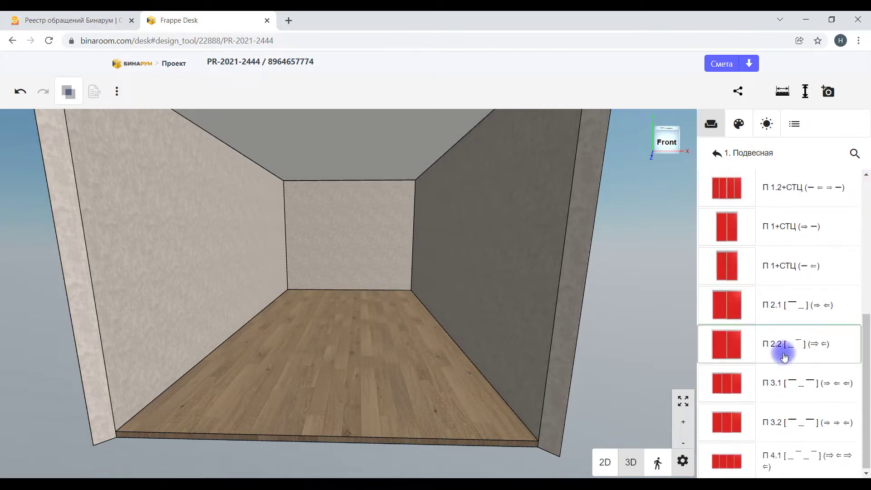
scroll(785, 357, "up", 4)
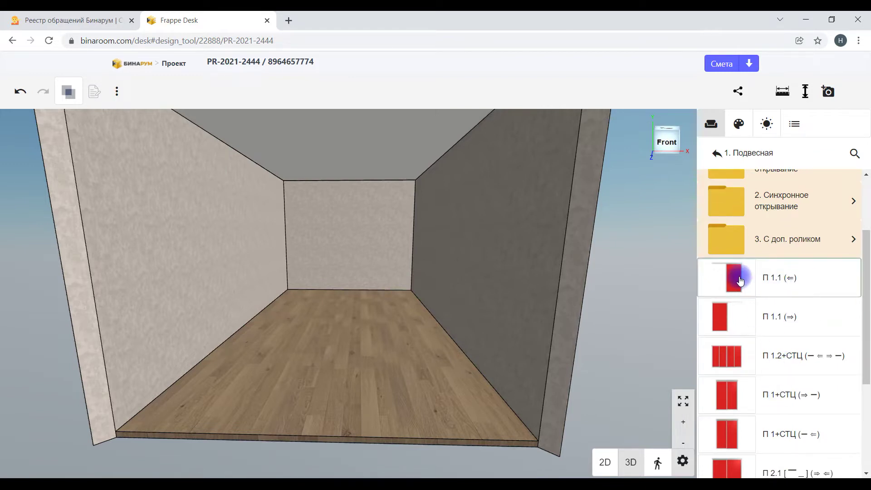
scroll(744, 286, "up", 3)
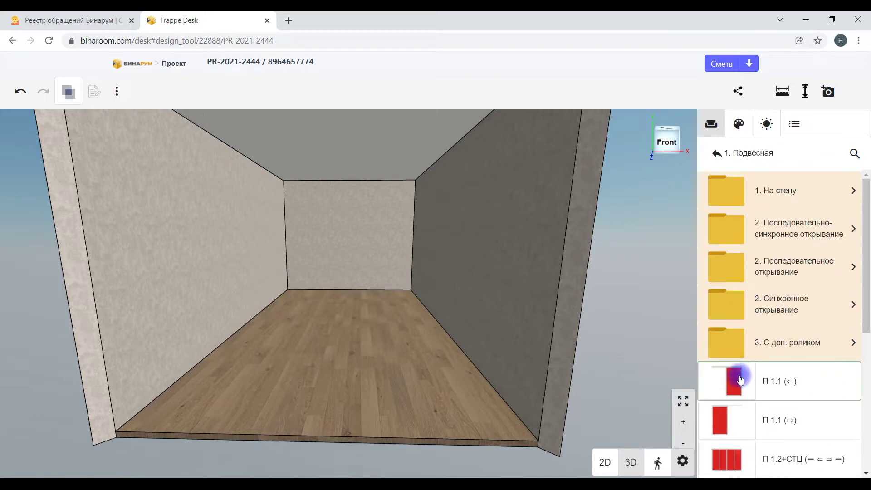
left_click(741, 388)
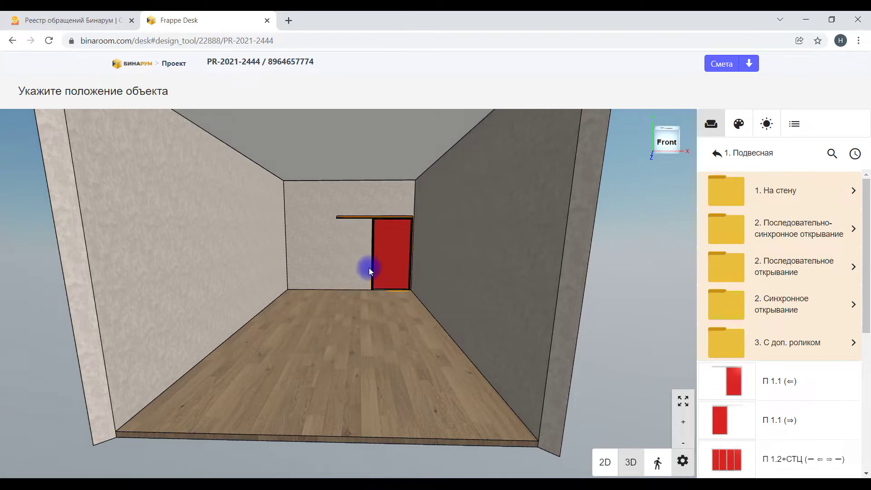
left_click(374, 268)
left_click_drag(389, 195, 447, 267)
scroll(418, 356, "down", 3)
left_click_drag(397, 402, 430, 315)
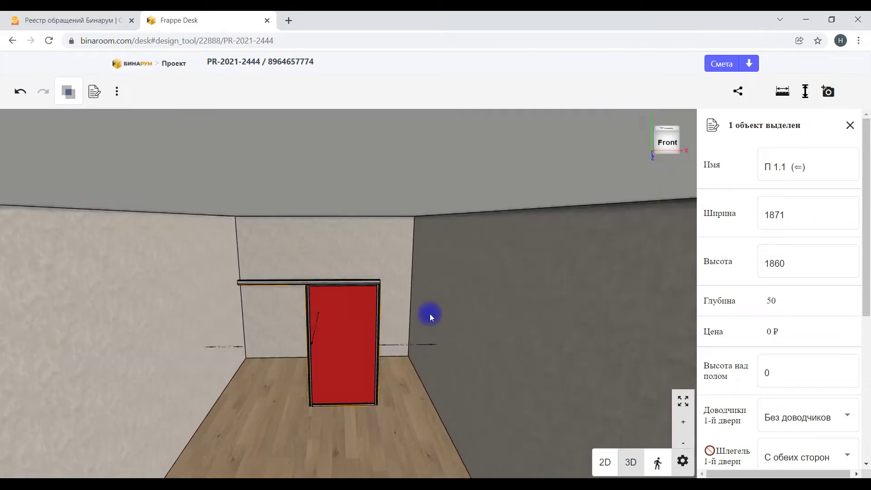
key("Delete")
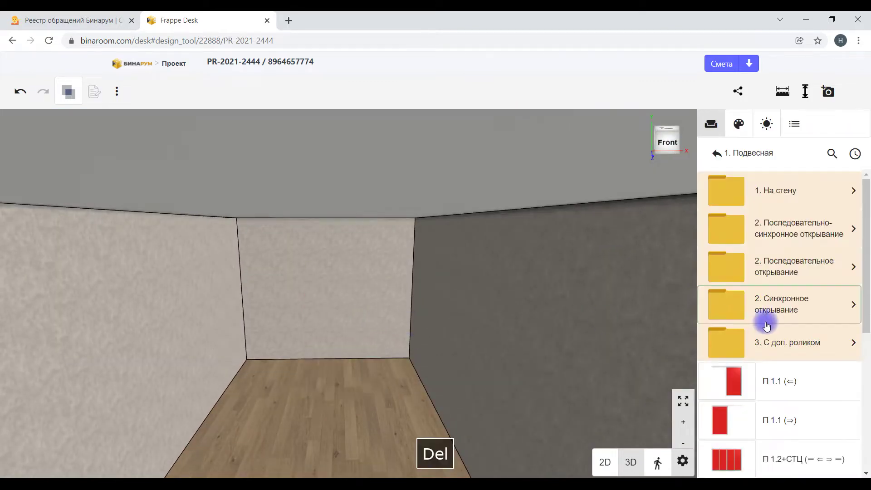
scroll(823, 376, "down", 5)
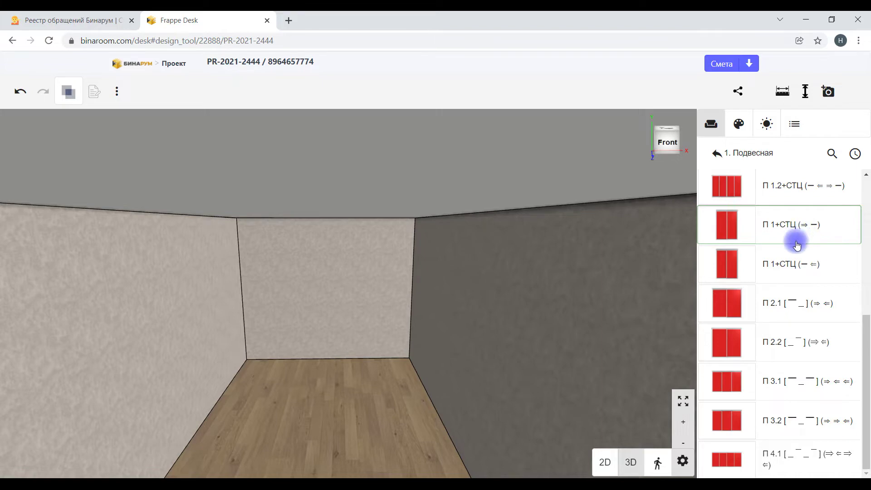
scroll(797, 245, "up", 1)
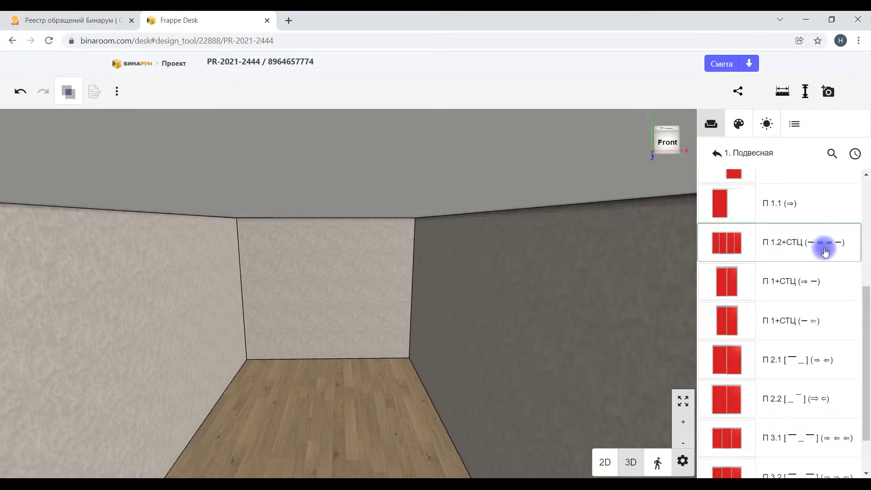
scroll(841, 299, "down", 1)
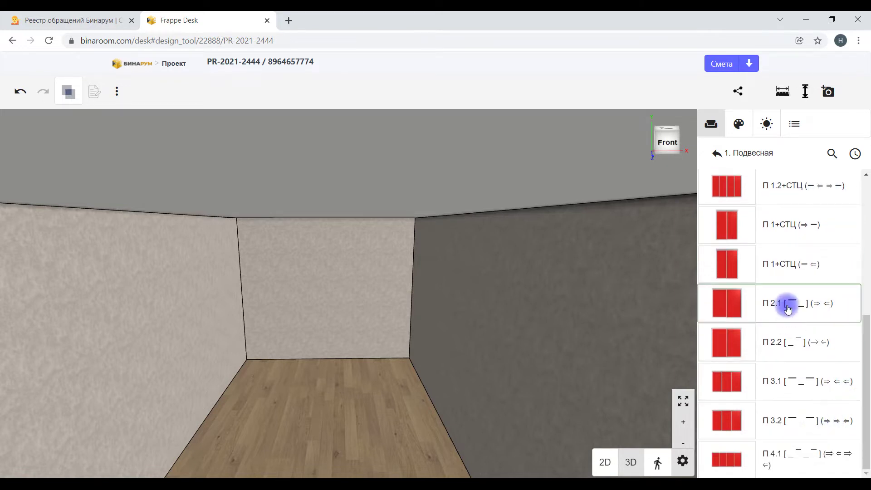
scroll(804, 279, "up", 2)
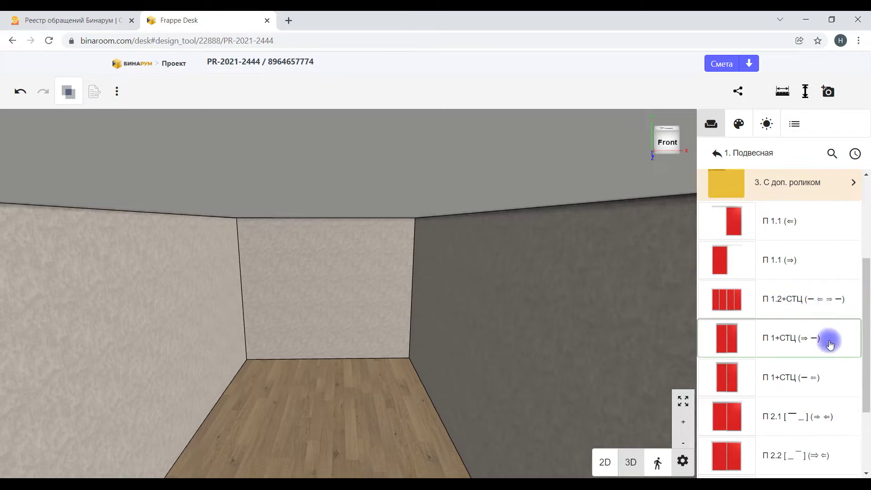
scroll(812, 422, "down", 2)
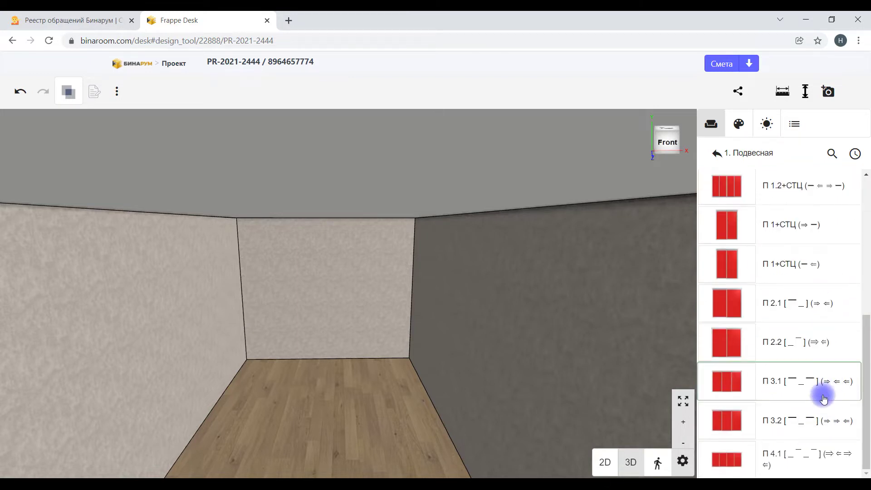
scroll(822, 400, "up", 3)
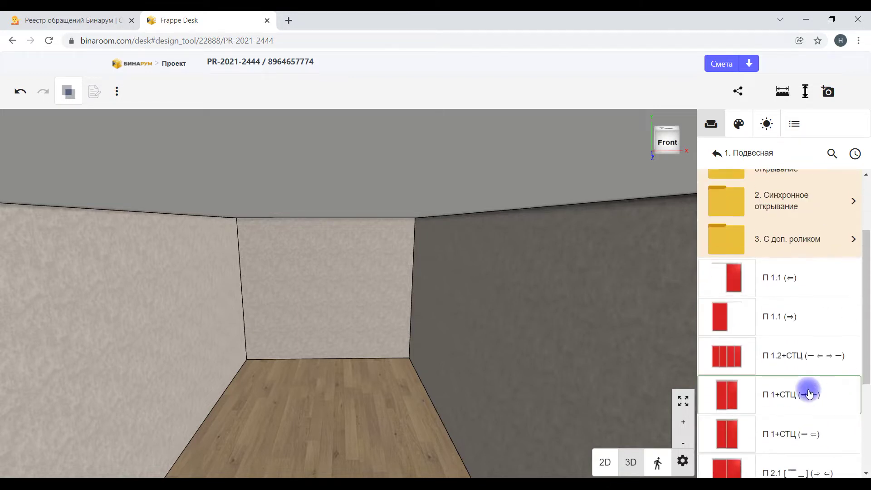
scroll(810, 393, "up", 2)
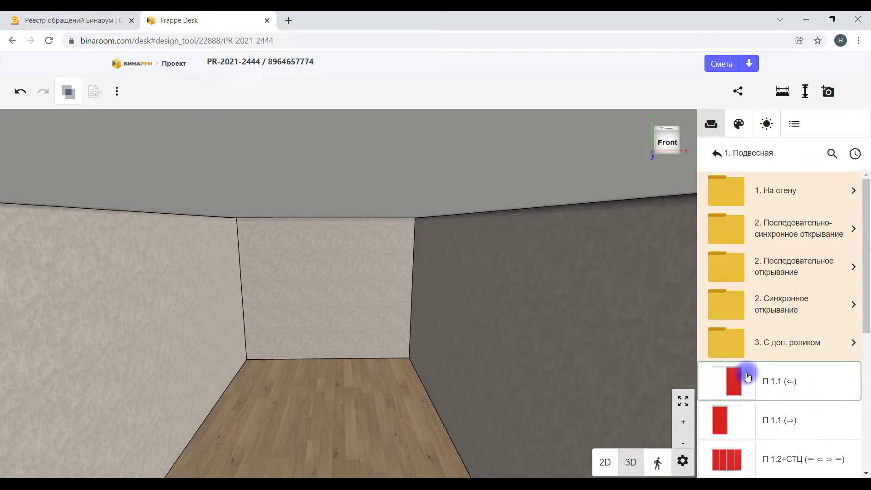
Step: Trial the П 1.1 (⇐) [На стену] door on the back wall, inspect its rail, then delete it
left_click(783, 193)
left_click(793, 206)
left_click(383, 235)
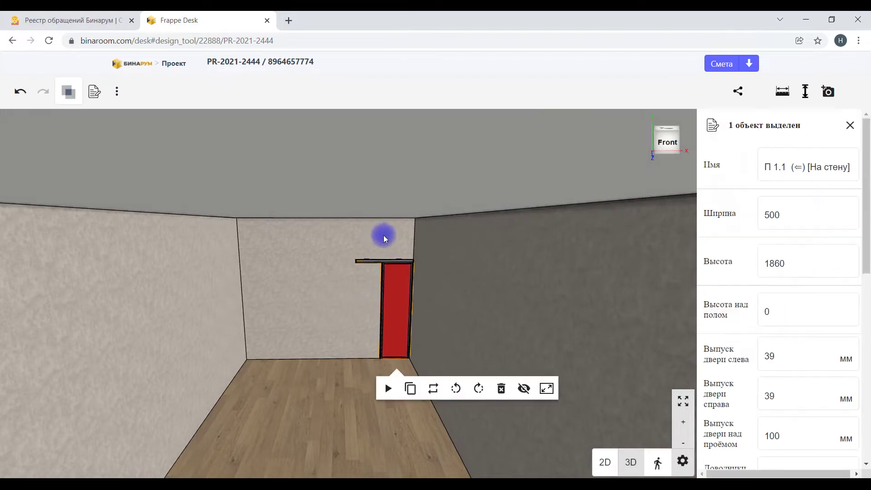
scroll(384, 237, "up", 5)
left_click_drag(415, 333, 382, 309)
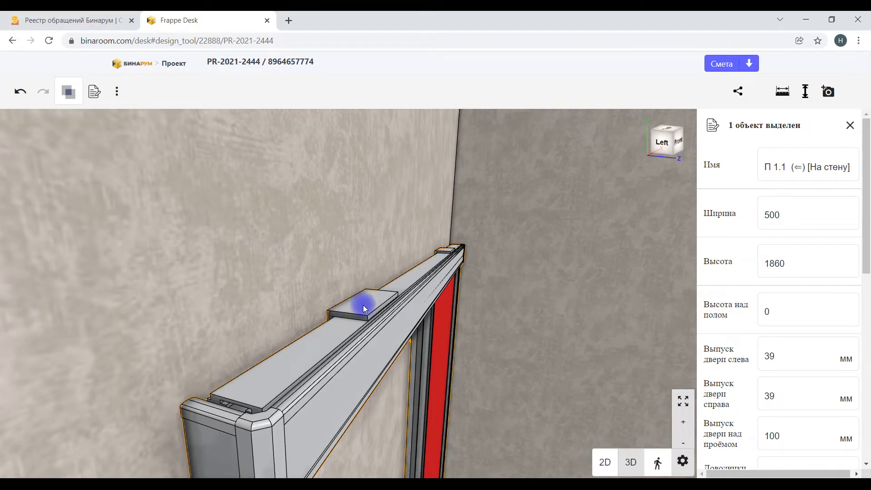
scroll(363, 305, "down", 5)
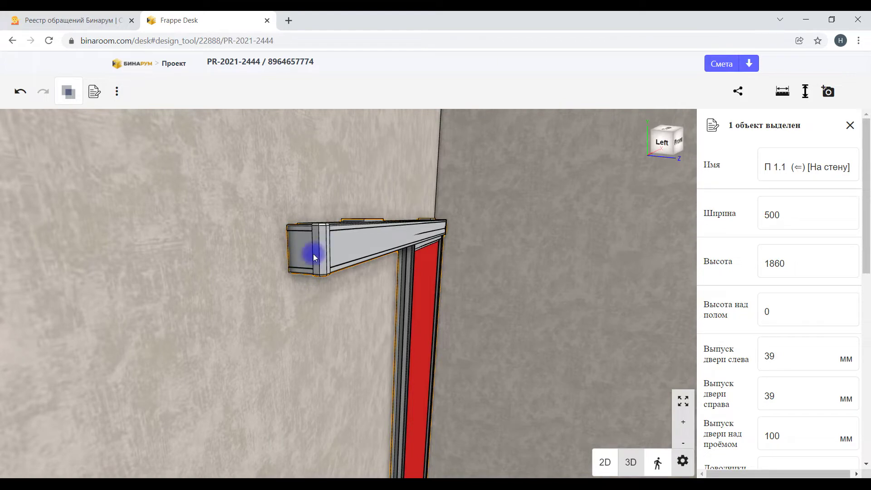
scroll(317, 249, "up", 3)
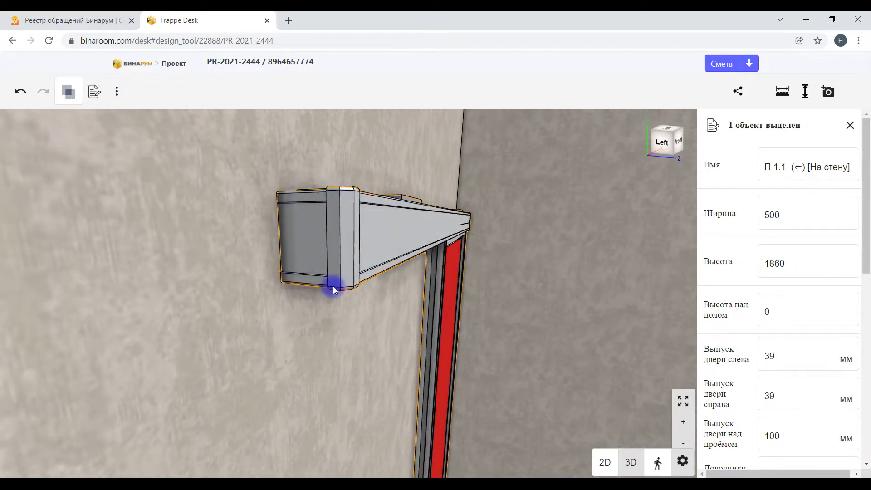
scroll(400, 266, "down", 6)
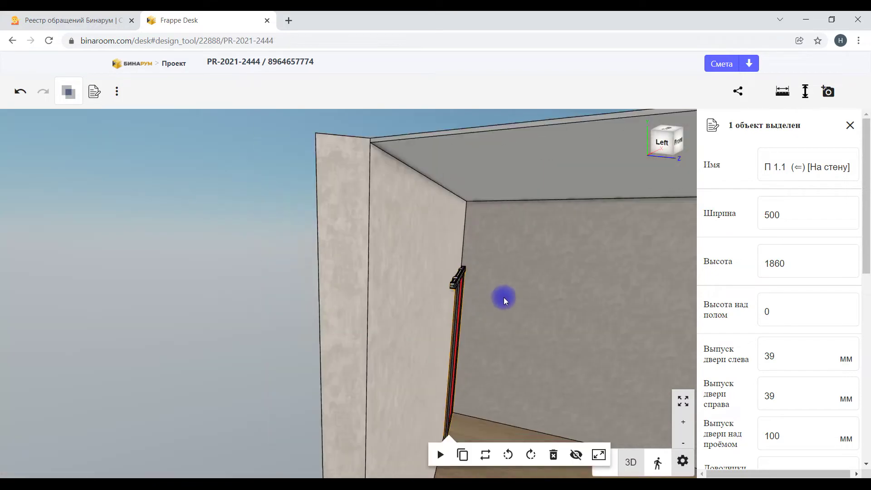
left_click(301, 267)
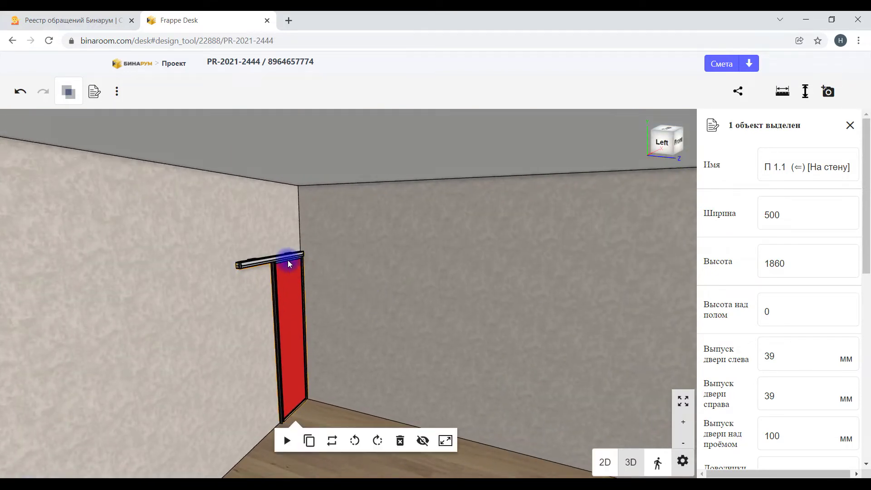
key("Delete")
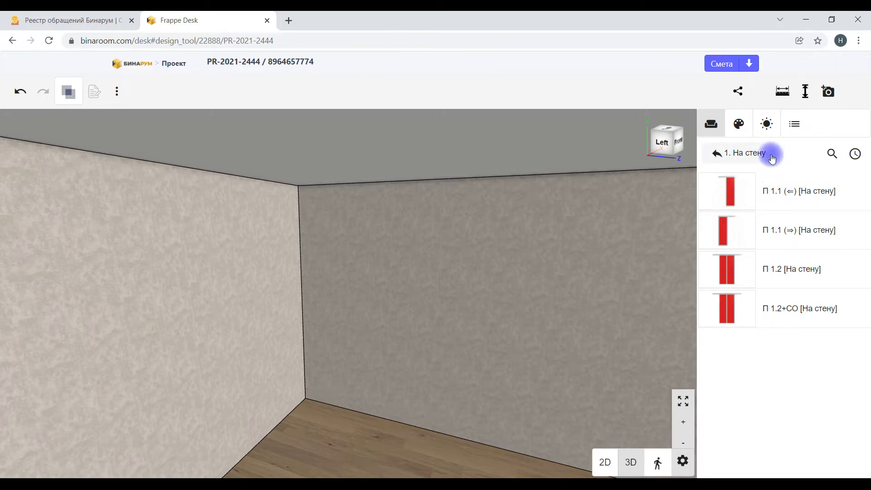
Step: Place the П 1.2+CO [На стену] double door on the back wall and inspect it from several angles
left_click_drag(529, 350, 502, 299)
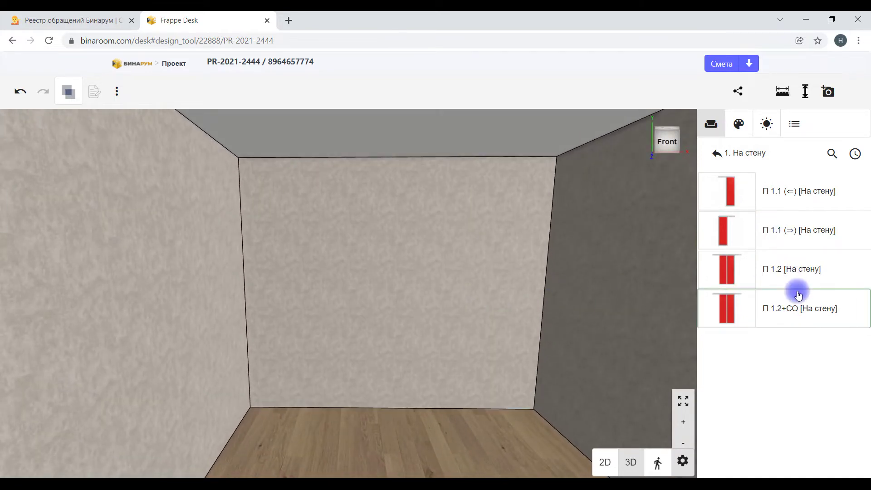
left_click(743, 307)
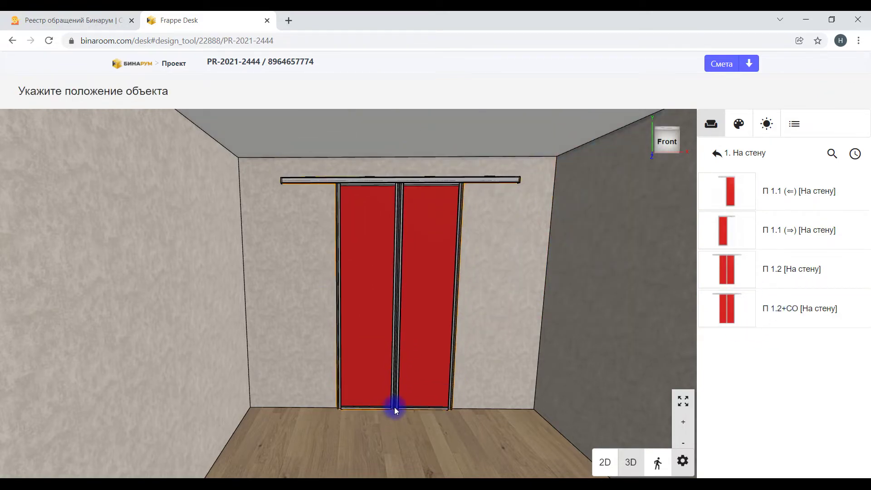
left_click(394, 407)
left_click_drag(394, 200, 456, 325)
scroll(457, 325, "up", 2)
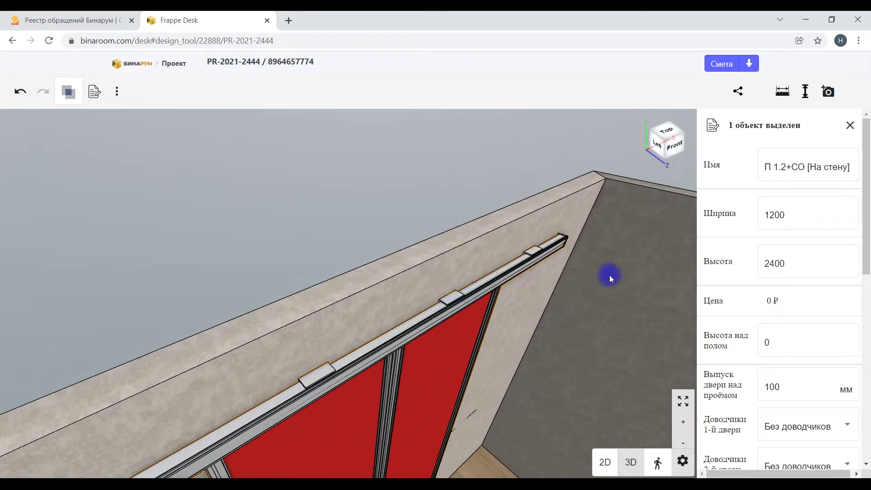
left_click(775, 175)
left_click(447, 402)
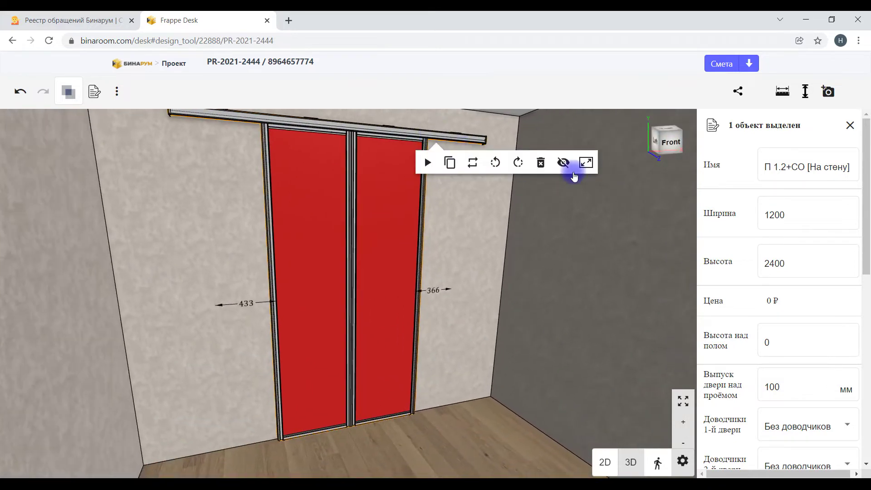
left_click(850, 125)
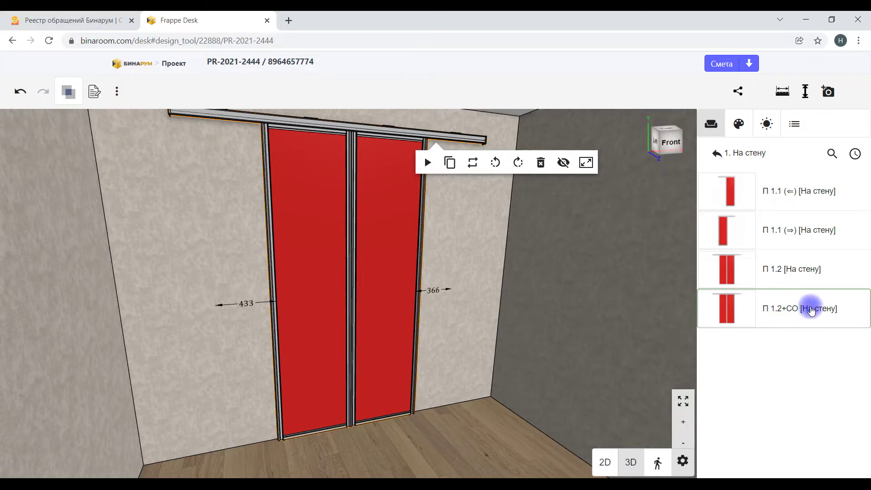
left_click_drag(635, 363, 554, 358)
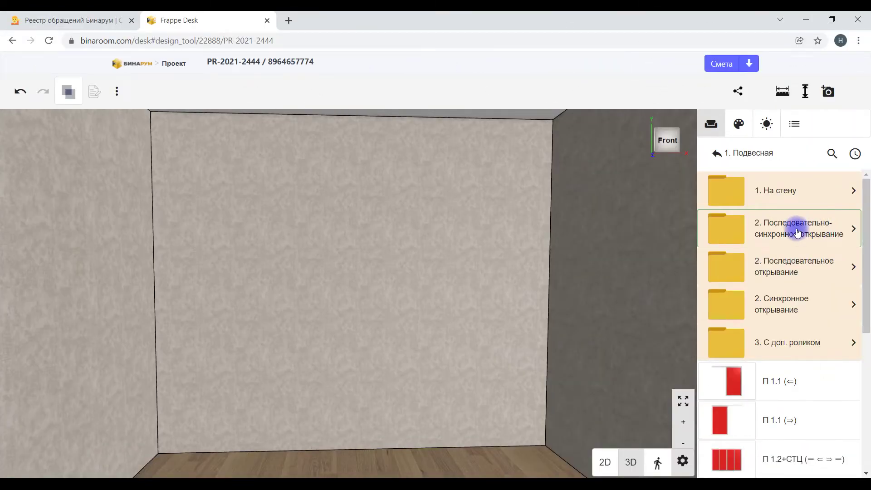
left_click(798, 233)
left_click(731, 191)
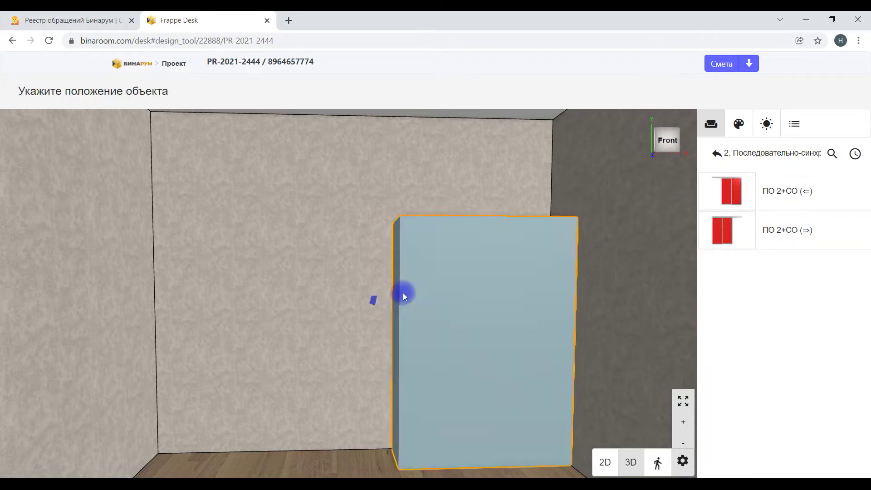
left_click(381, 288)
left_click_drag(457, 278, 463, 217)
left_click(406, 168)
left_click_drag(376, 189, 471, 241)
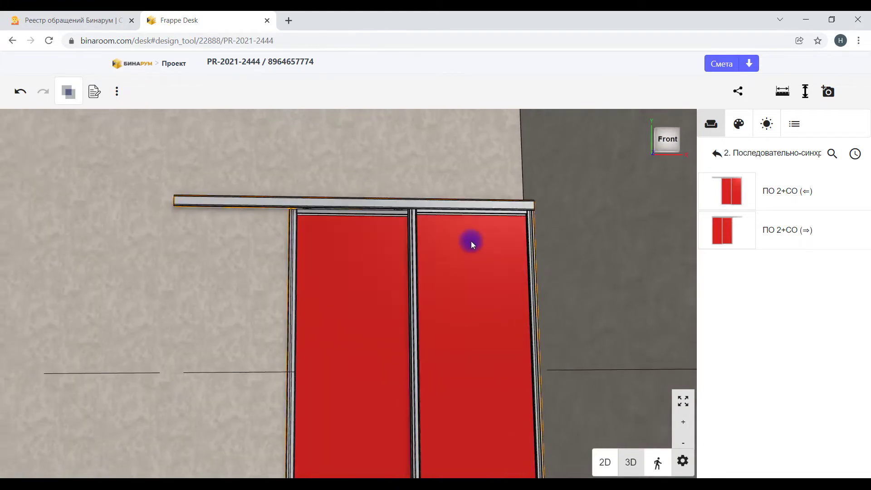
left_click(470, 307)
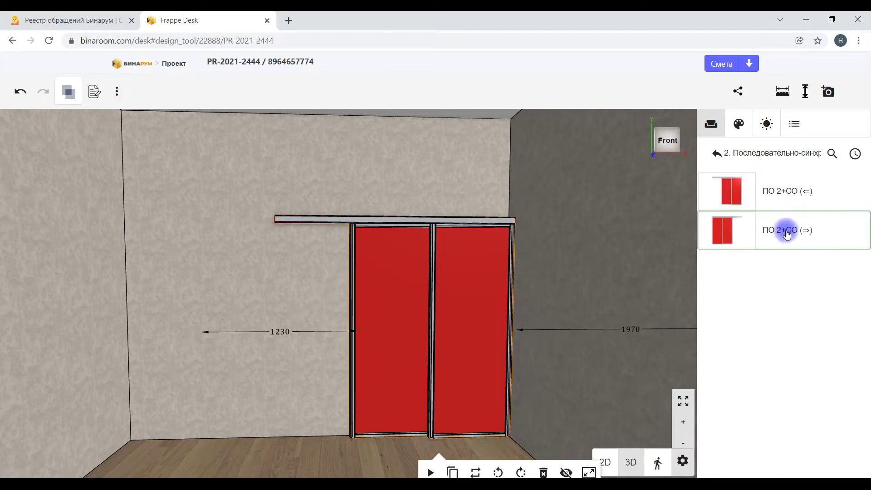
left_click_drag(548, 228, 686, 312)
scroll(475, 216, "up", 3)
left_click_drag(475, 216, 460, 349)
scroll(564, 224, "up", 5)
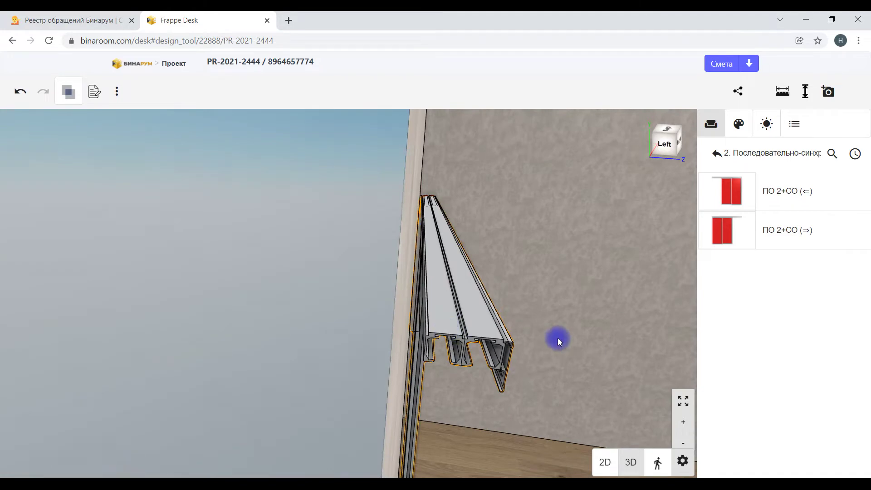
left_click_drag(559, 342, 549, 308)
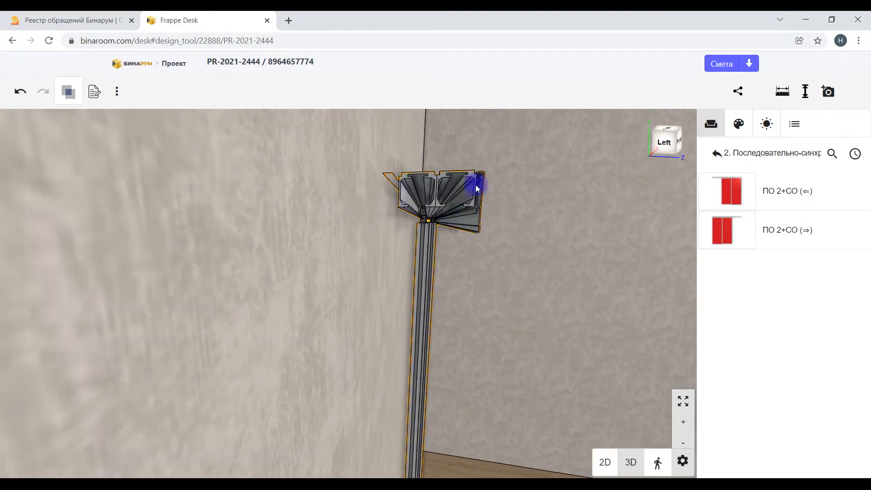
left_click_drag(570, 281, 502, 280)
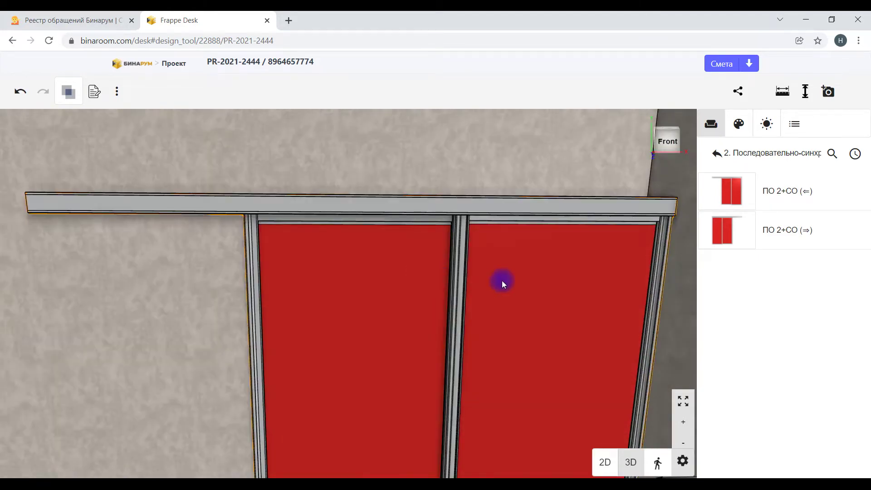
key("Delete")
left_click_drag(590, 257, 477, 268)
scroll(534, 269, "down", 3)
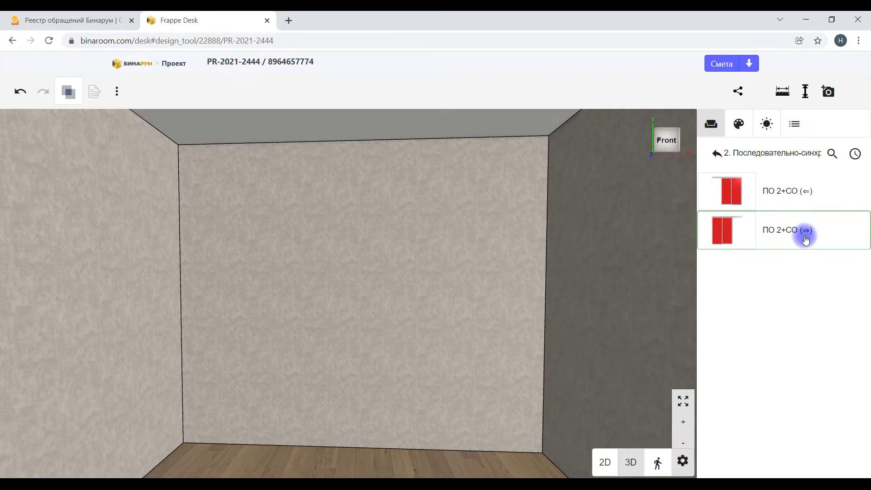
left_click(716, 154)
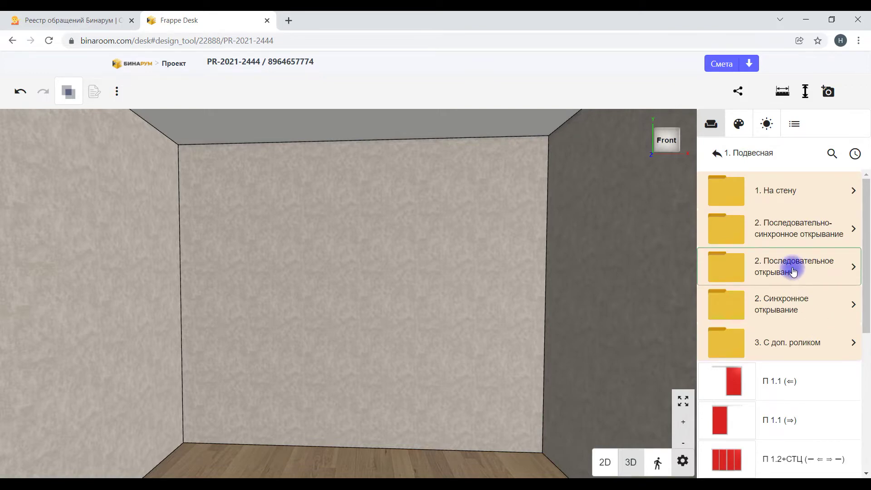
left_click(793, 271)
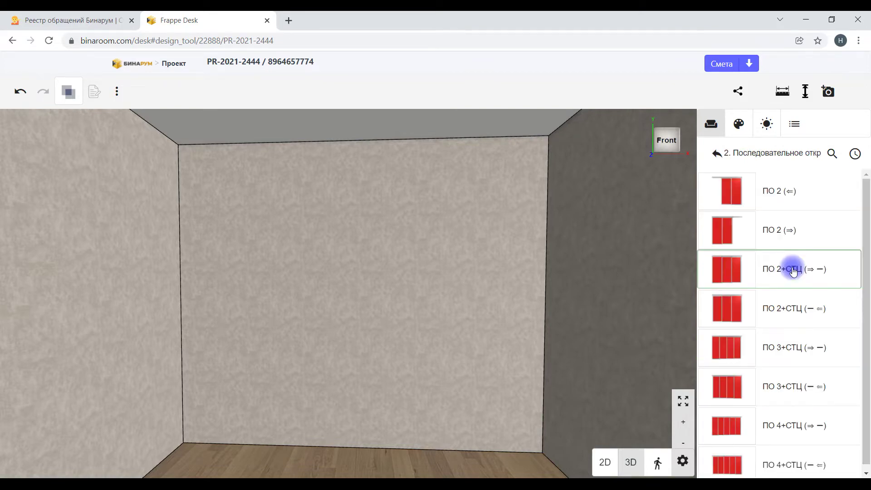
left_click_drag(605, 315, 636, 294)
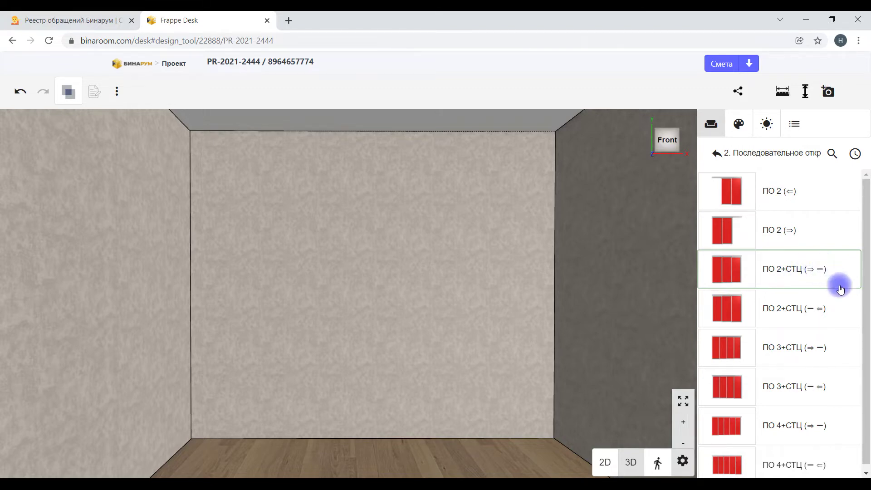
scroll(845, 389, "down", 1)
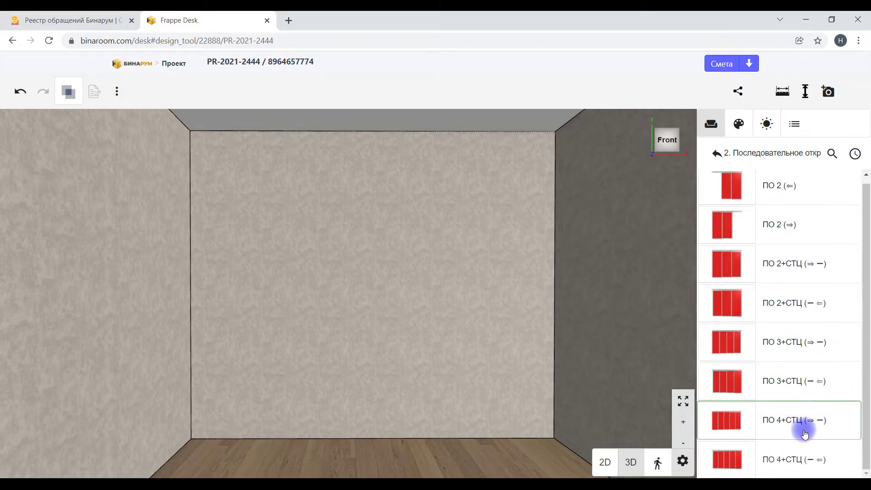
scroll(817, 331, "up", 1)
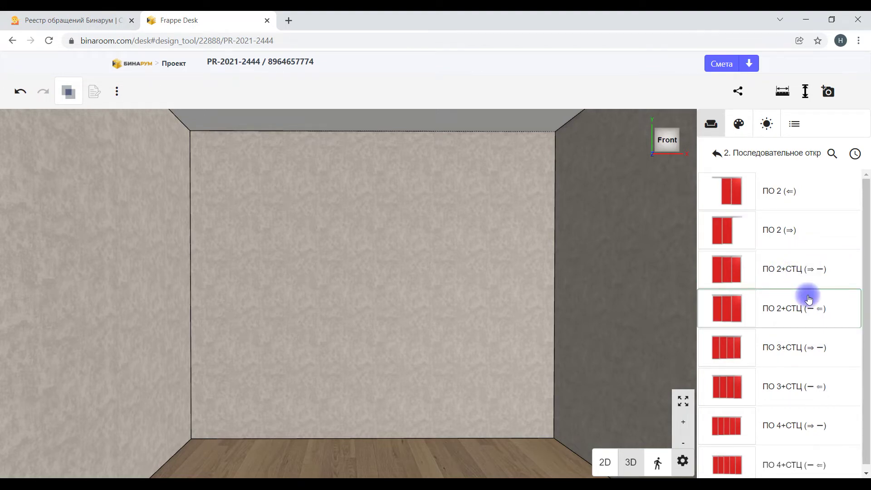
scroll(795, 325, "down", 1)
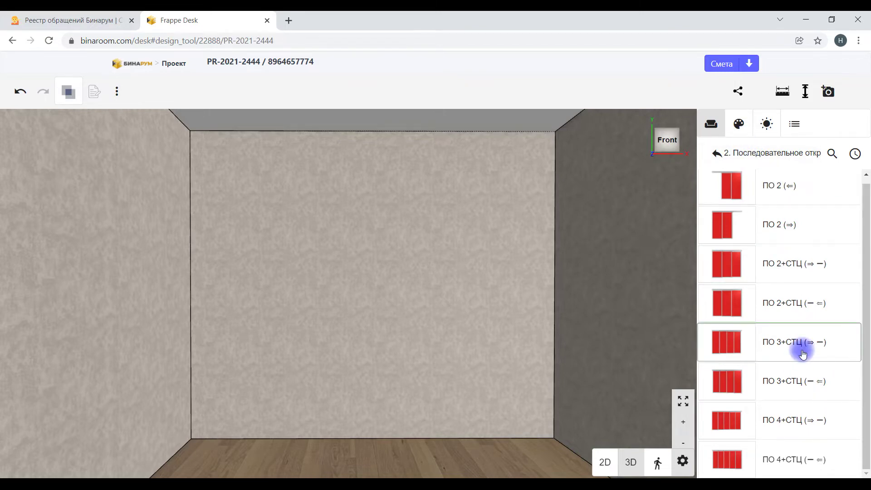
left_click(714, 155)
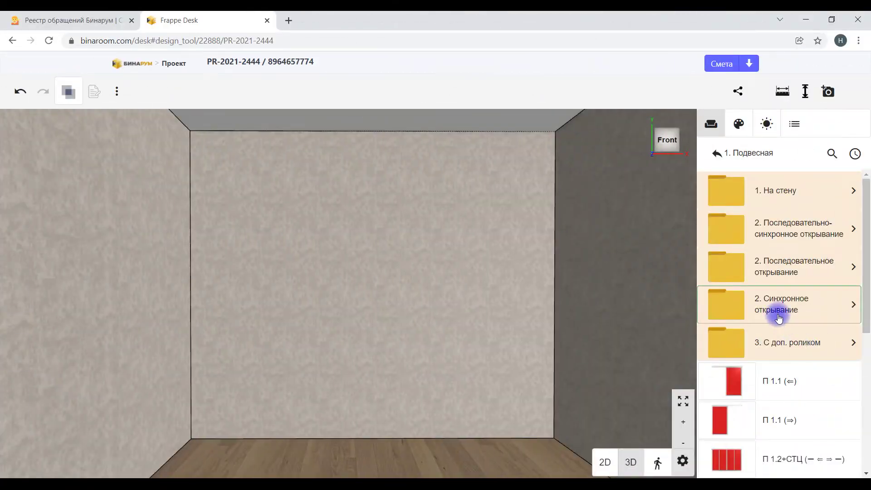
left_click(779, 317)
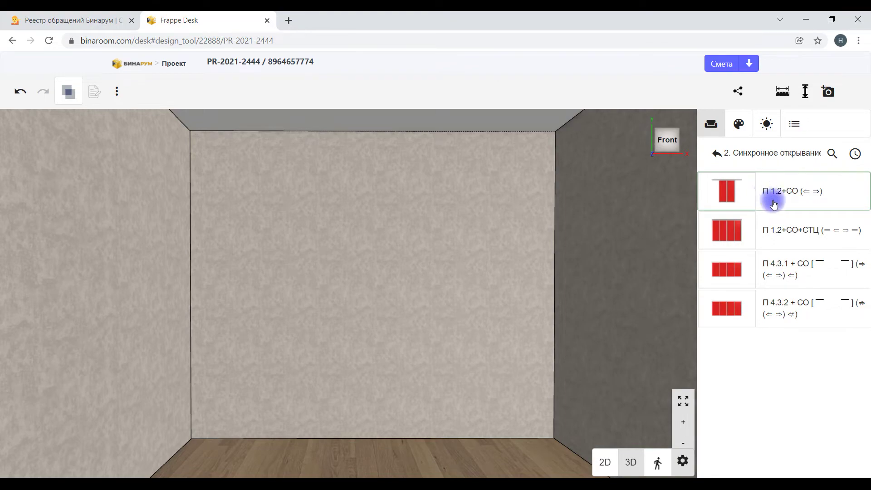
left_click(728, 197)
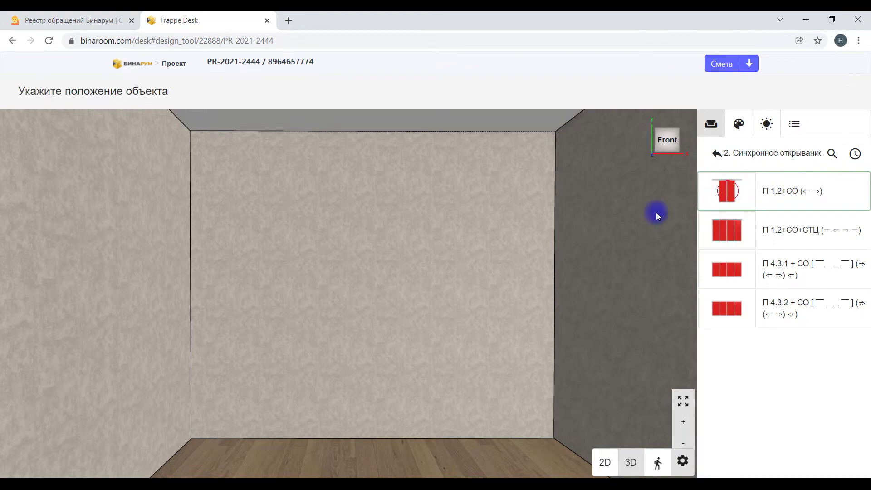
left_click(256, 293)
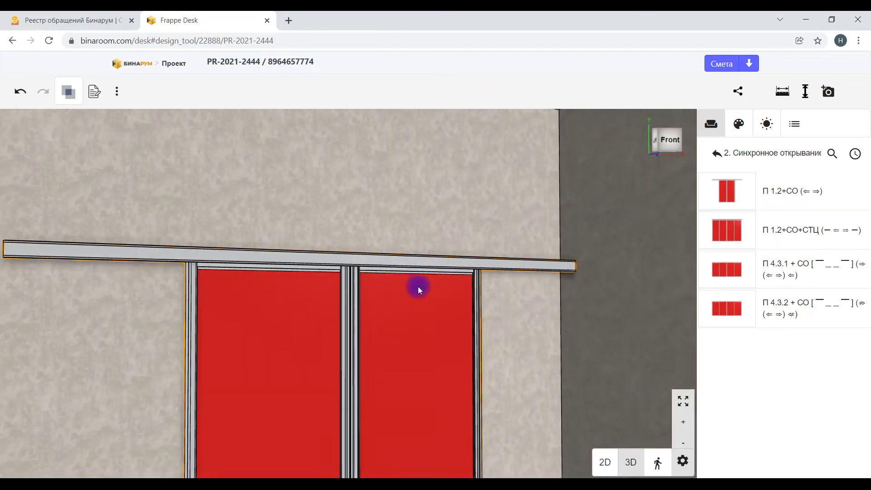
key("Delete")
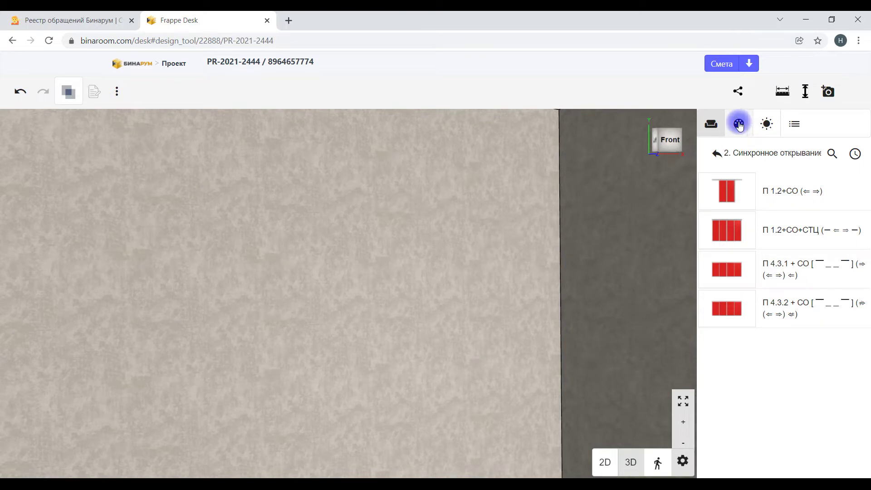
left_click(718, 153)
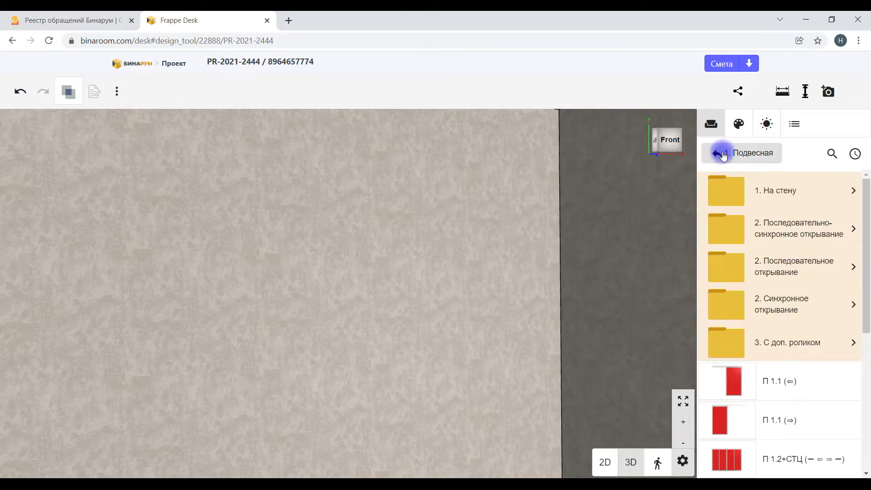
Step: From 3. С доп. роликом, place the 1600×1800 П 2.1.1 sliding door on the back wall and select it
left_click(797, 353)
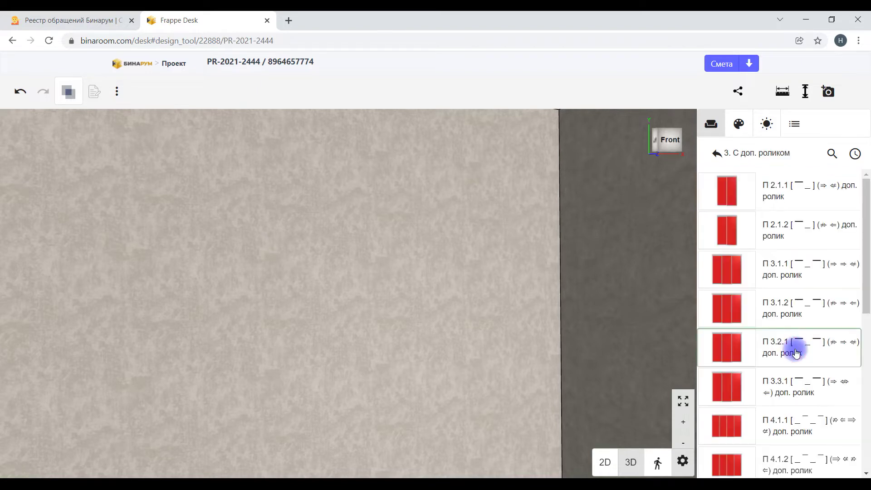
scroll(458, 306, "down", 3)
scroll(458, 318, "down", 5)
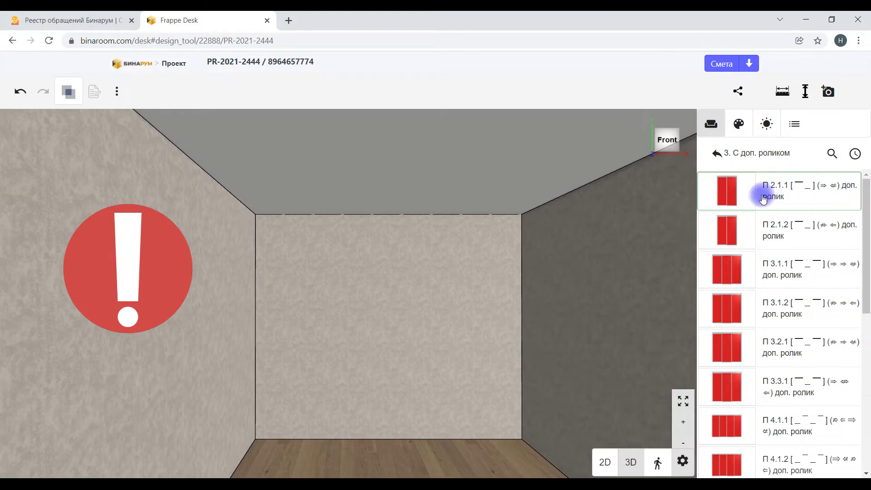
left_click(726, 190)
left_click(407, 358)
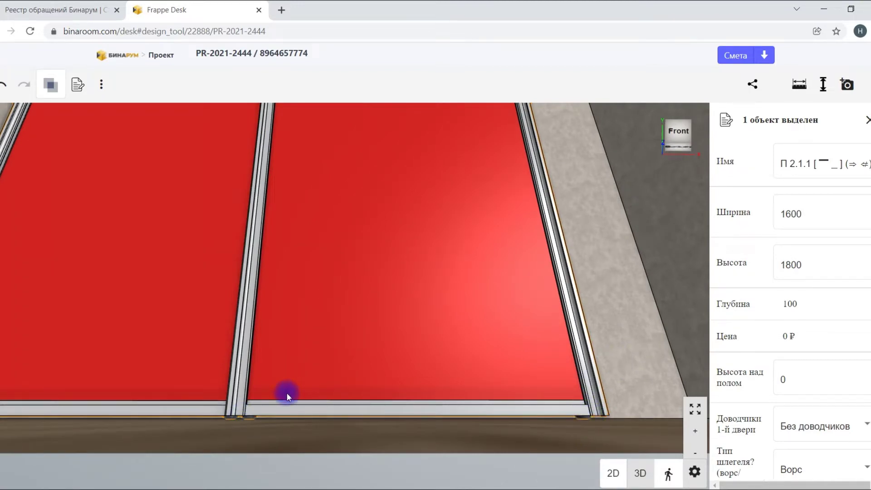
left_click(436, 354)
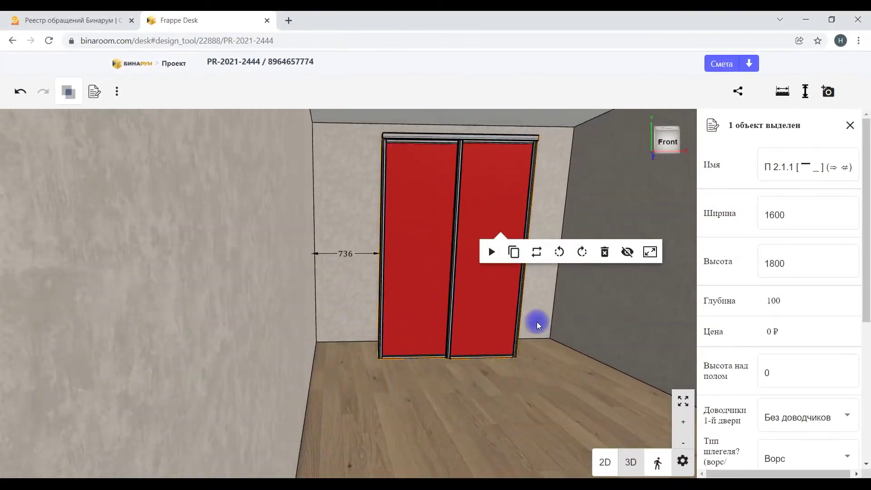
left_click(431, 287)
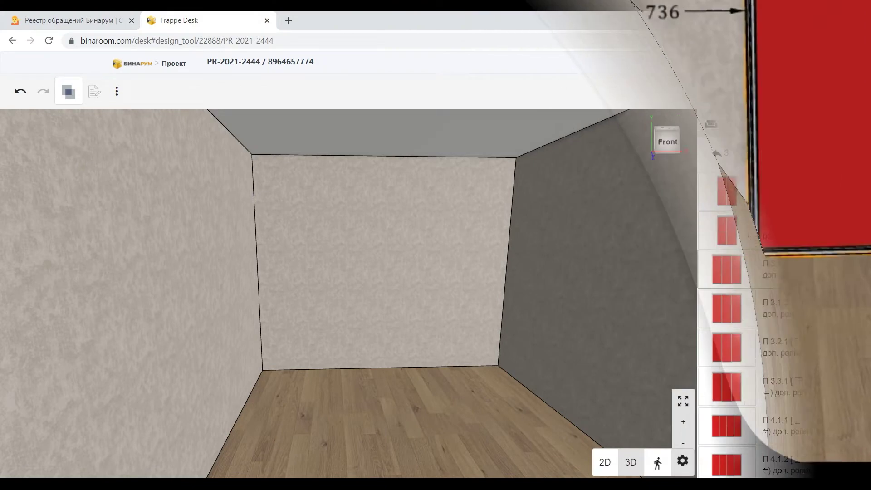
scroll(836, 292, "down", 3)
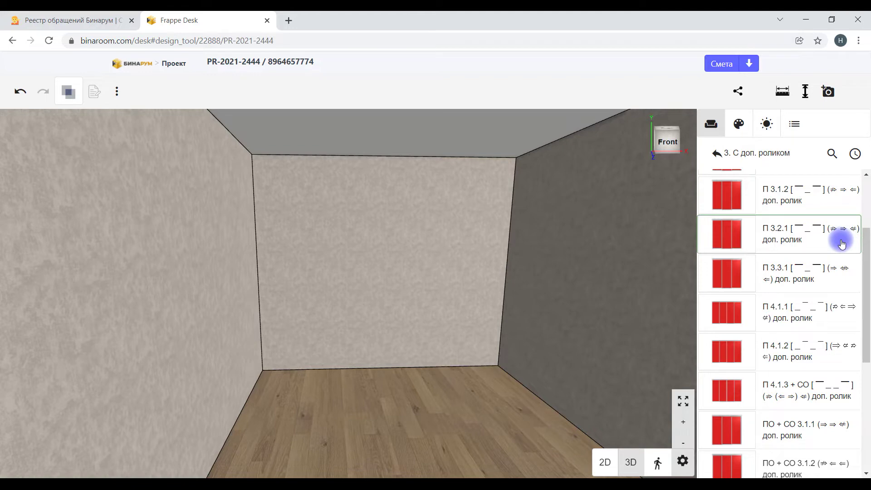
scroll(842, 290, "down", 2)
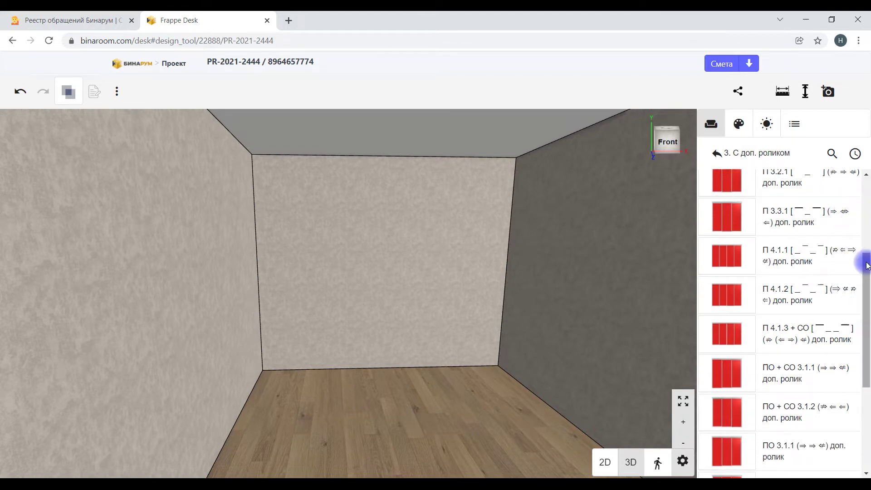
scroll(833, 313, "down", 2)
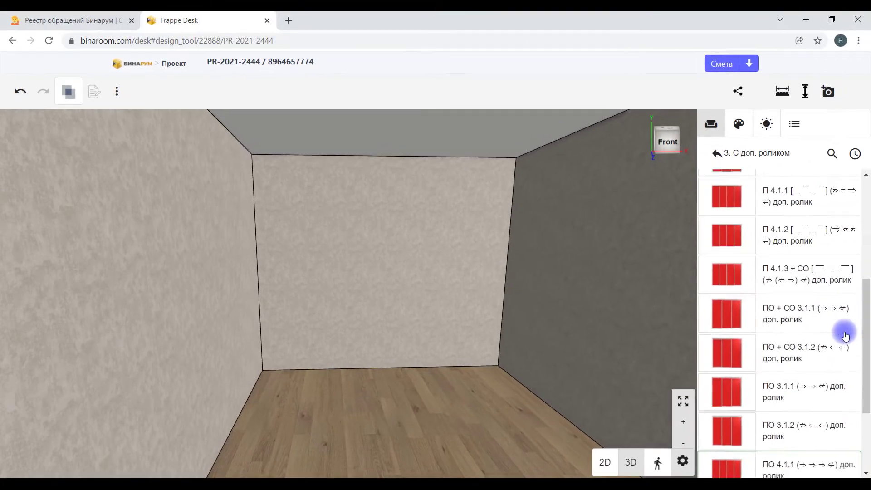
scroll(846, 336, "up", 2)
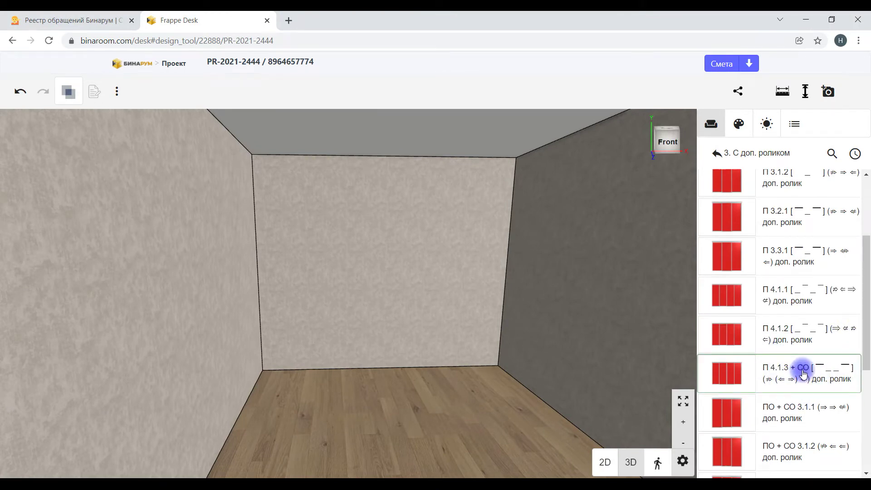
scroll(803, 373, "down", 1)
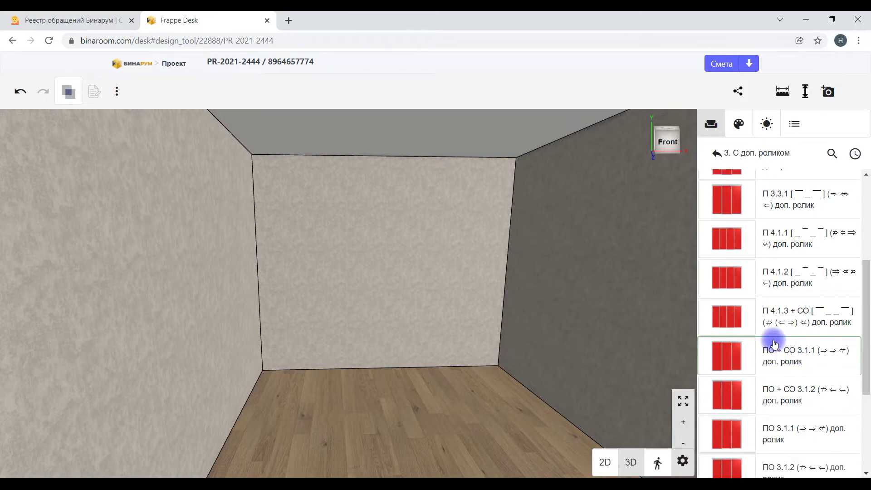
Step: Place the ПО + СО 3.1.1 three-door wardrobe on the back wall and preview its doors sliding
left_click(814, 363)
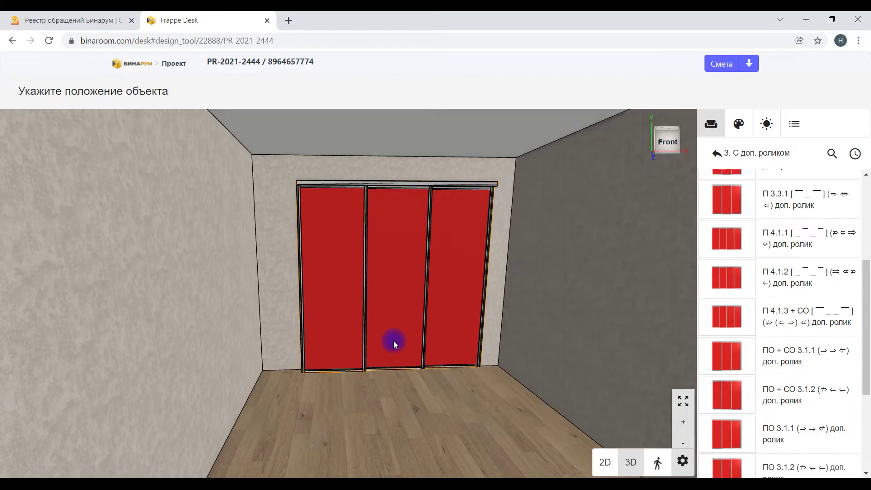
left_click(414, 284)
scroll(458, 346, "up", 3)
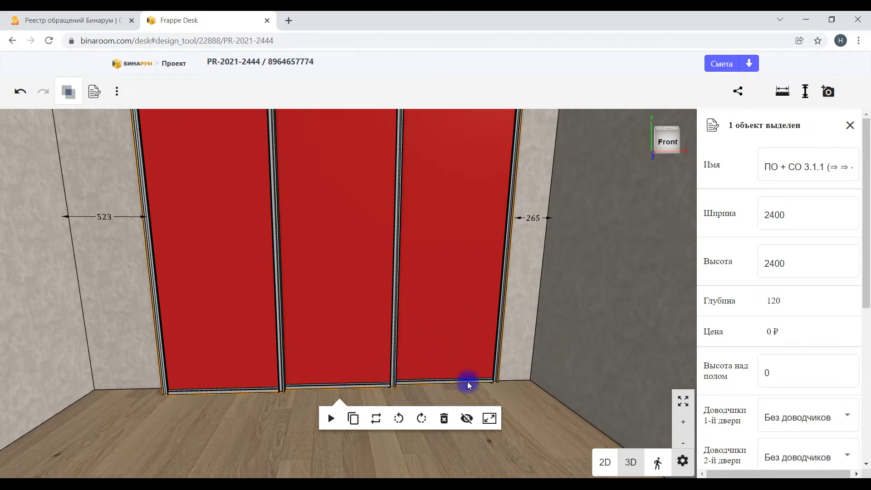
scroll(468, 358, "down", 3)
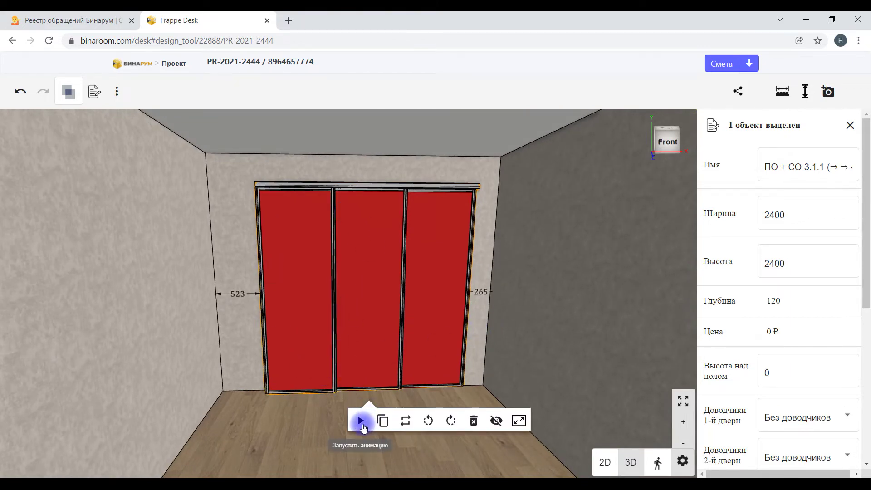
left_click(362, 422)
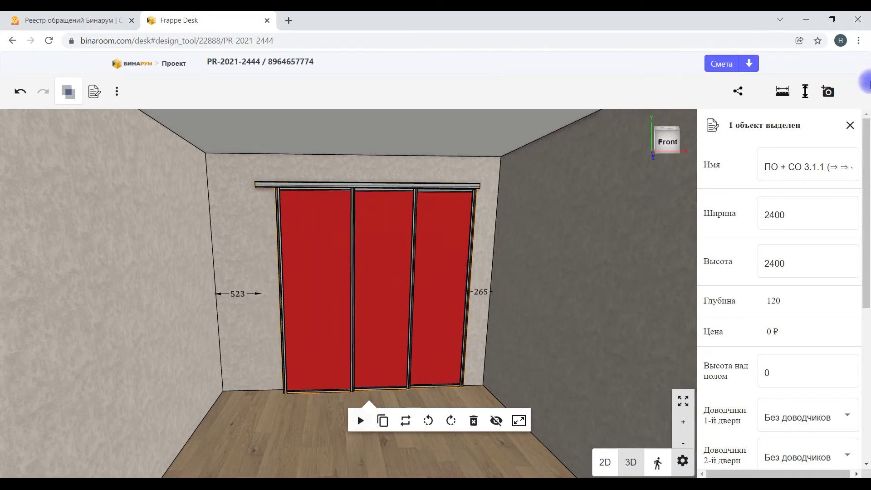
Step: Delete the three-door wardrobe, leaving the room empty
left_click(770, 161)
left_click(456, 257)
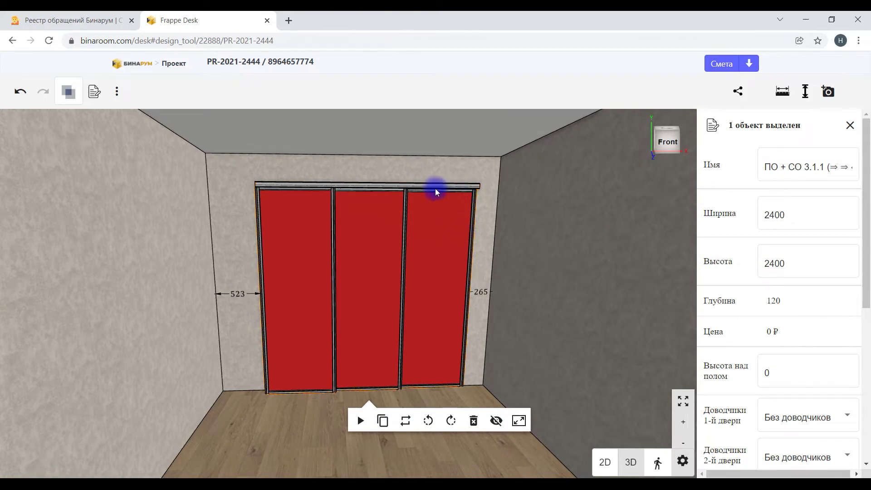
key("Delete")
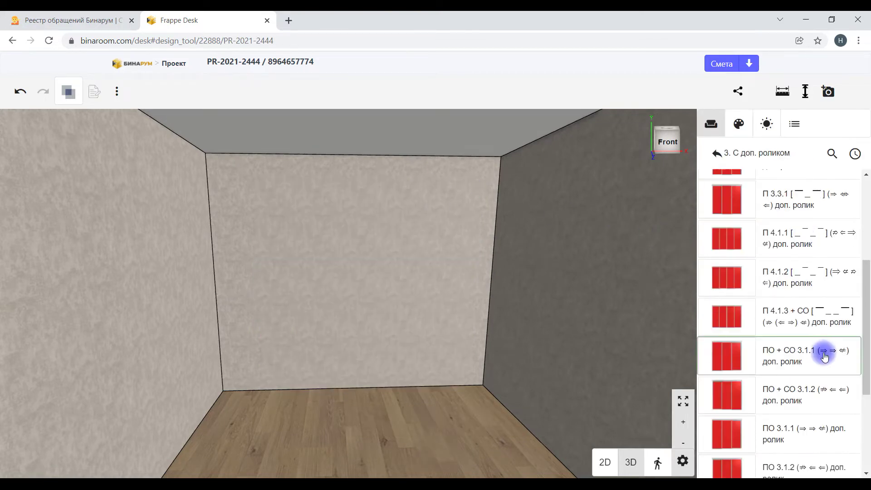
scroll(829, 358, "down", 4)
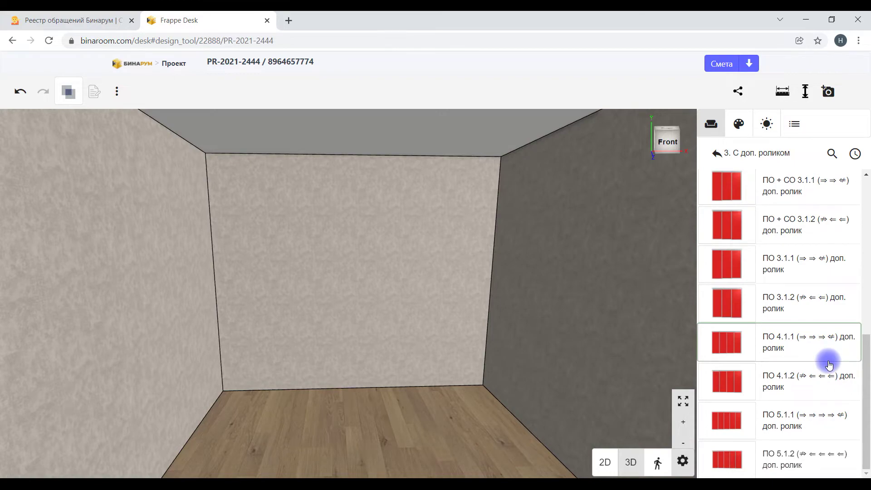
left_click_drag(396, 282, 445, 299)
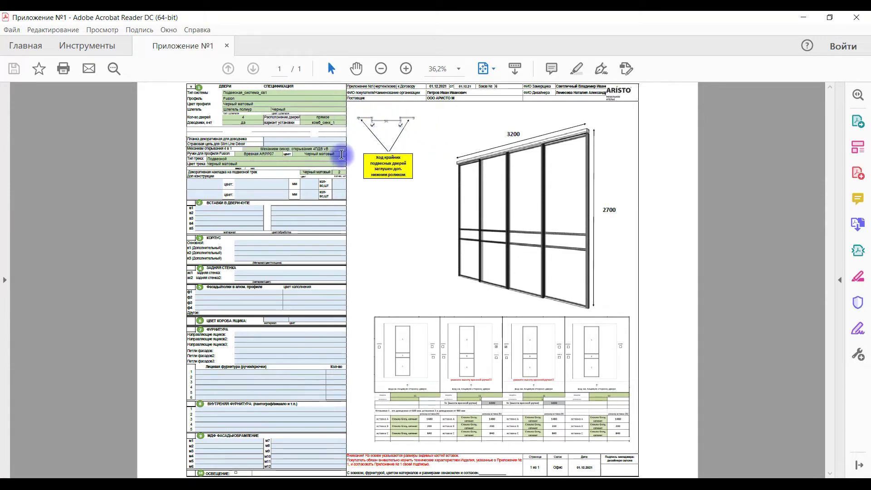
Step: Zoom the Приложение №1 specification to 75%, pan across it, then zoom back out to 36.2%
left_click(406, 68)
left_click(406, 69)
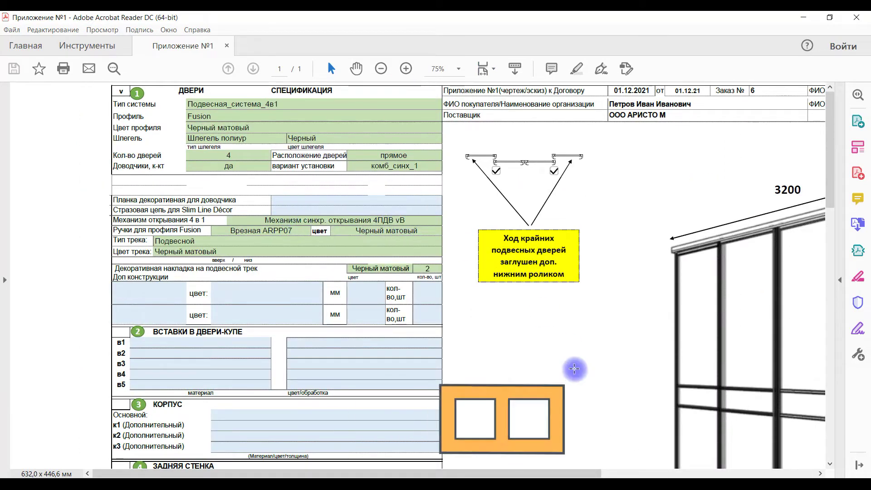
left_click_drag(434, 471, 474, 471)
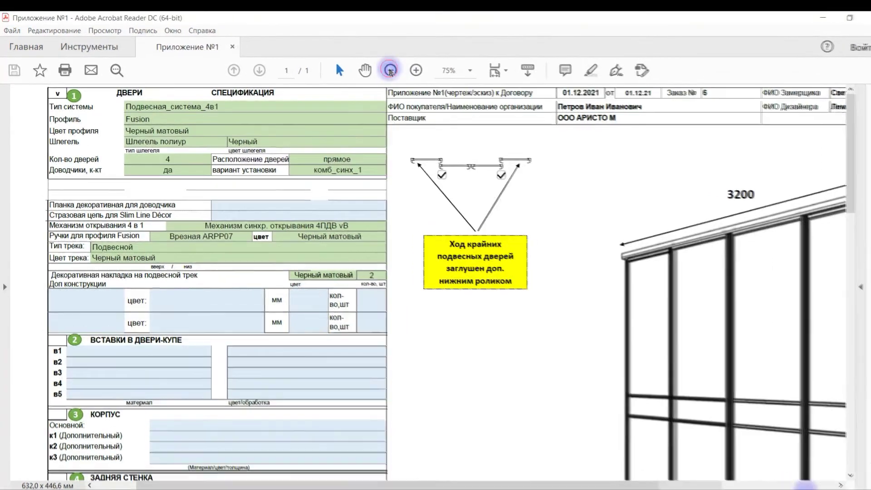
left_click(381, 69)
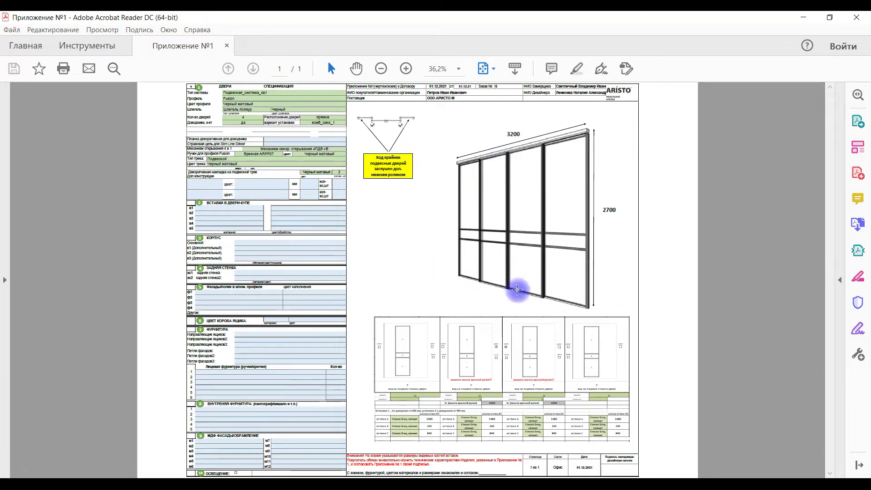
Step: Return to the empty room in Binaroom in Chrome and orbit the view
mouse_move(211, 485)
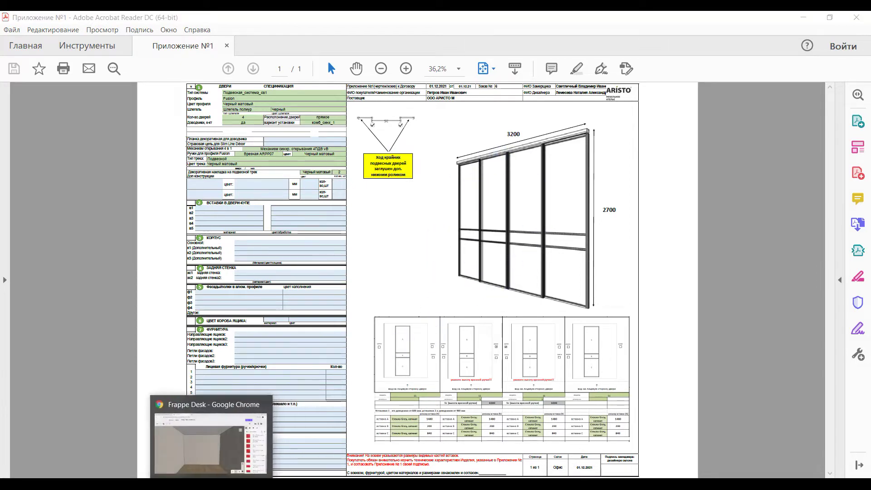
left_click(212, 438)
left_click_drag(496, 301, 415, 324)
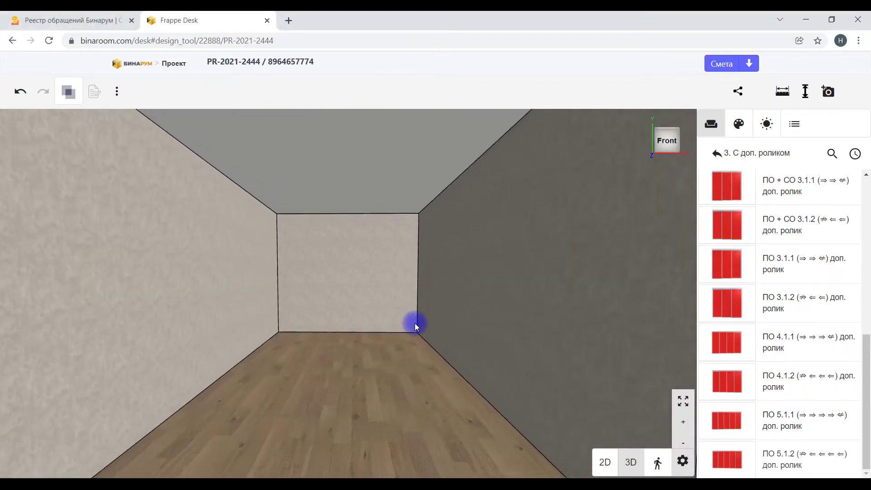
Step: Open the 3. С доп. роликом catalog folder and pick the П 4.1.3 + СО sliding system
left_click(724, 154)
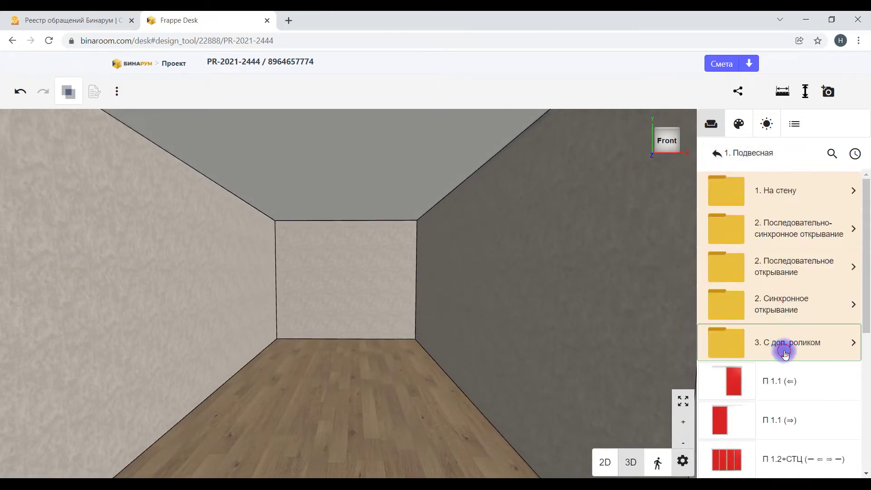
left_click(786, 353)
scroll(772, 381, "down", 3)
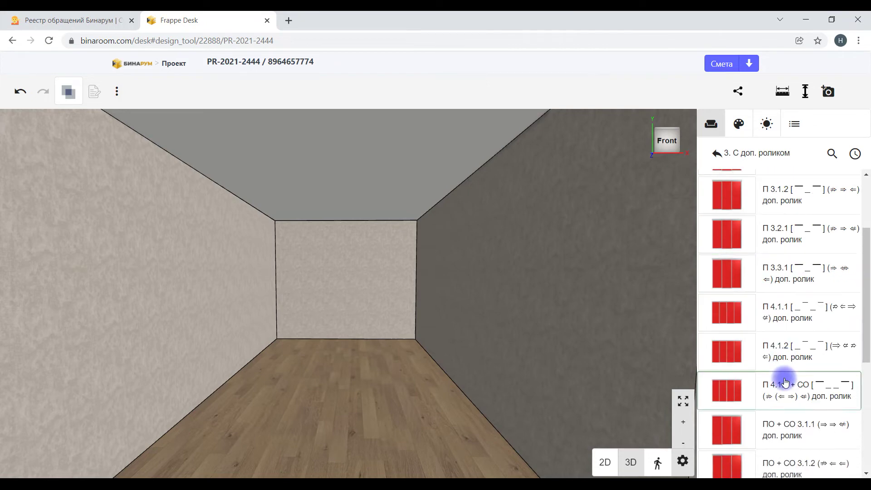
scroll(786, 383, "down", 3)
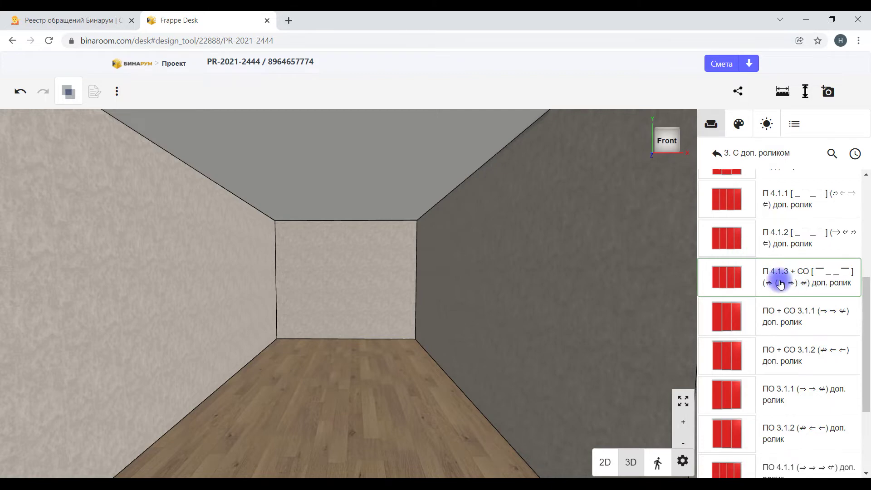
left_click(729, 277)
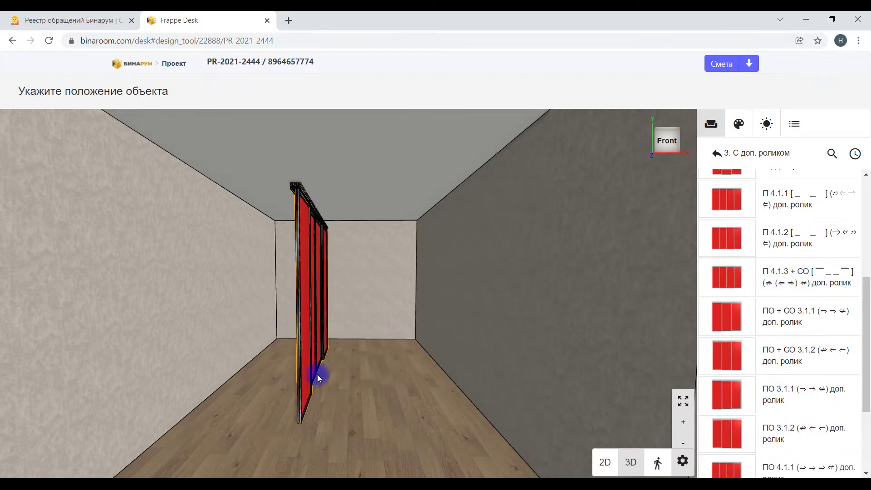
Step: Place the П 4.1.3 + СО door system and position it 4000 from the room's end in plan view
left_click(307, 393)
left_click(366, 427)
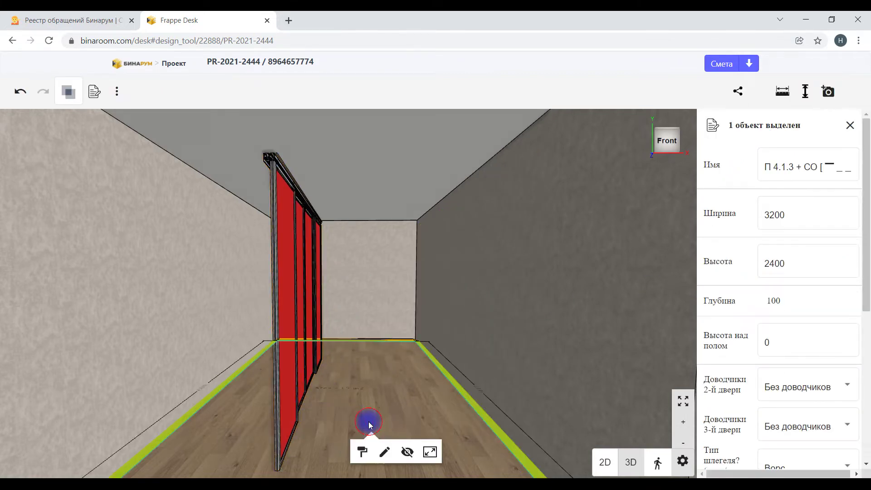
left_click(298, 334)
left_click(361, 350)
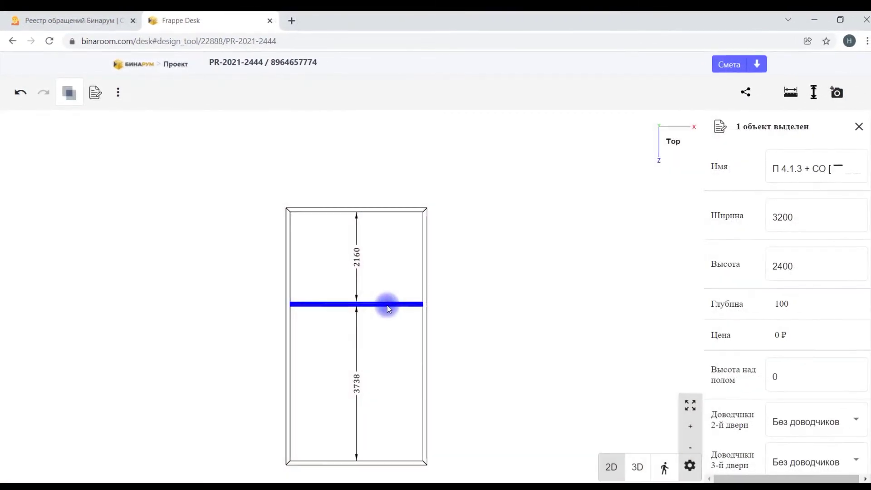
left_click_drag(379, 392, 382, 371)
left_click(361, 286)
type("4000")
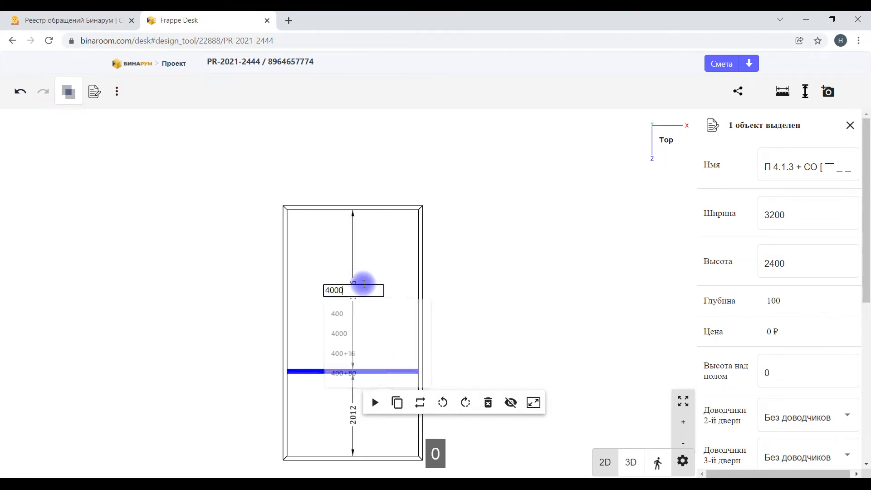
key("Return")
scroll(345, 231, "up", 2)
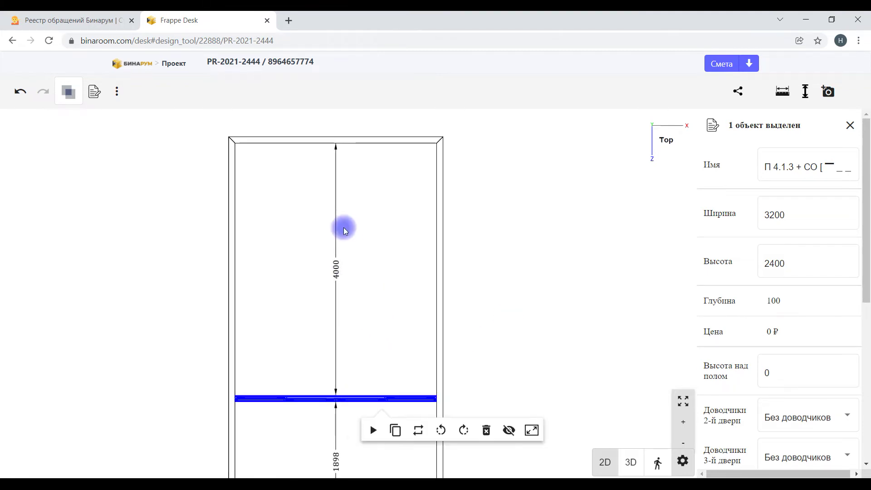
scroll(427, 357, "down", 2)
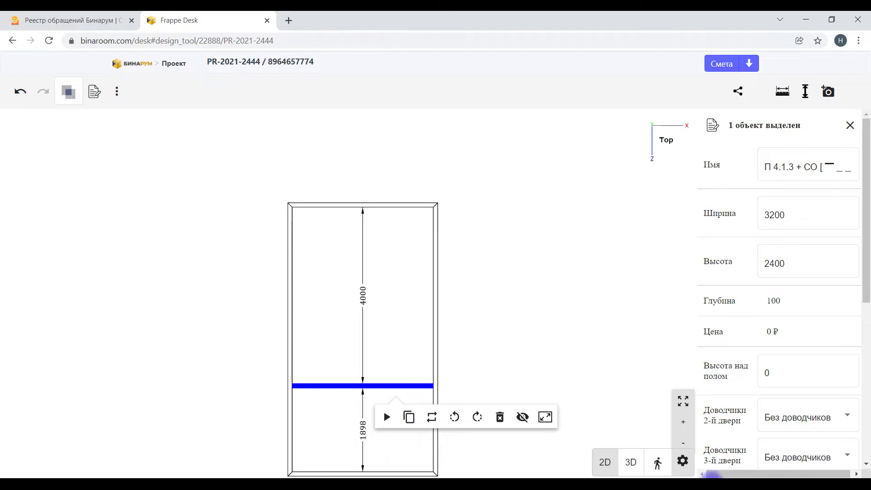
Step: Back in 3D, set the door system's height to 2700
left_click(631, 464)
left_click_drag(445, 412, 509, 372)
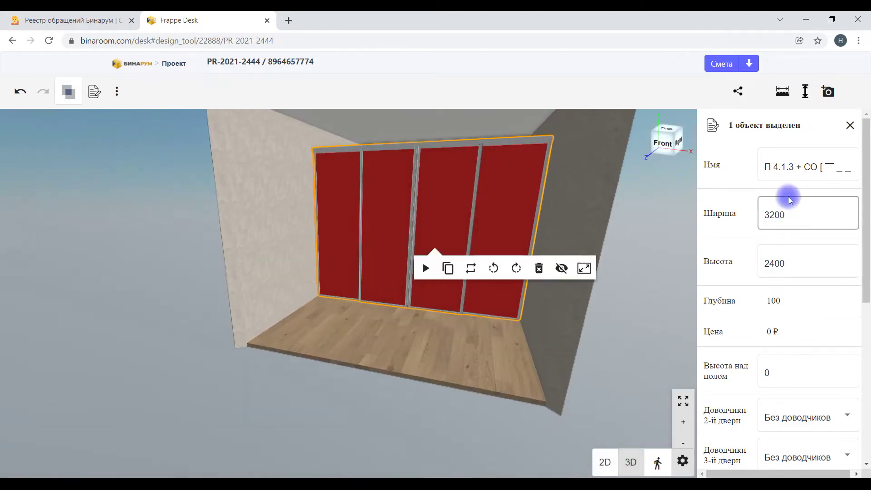
left_click(769, 225)
left_click(792, 215)
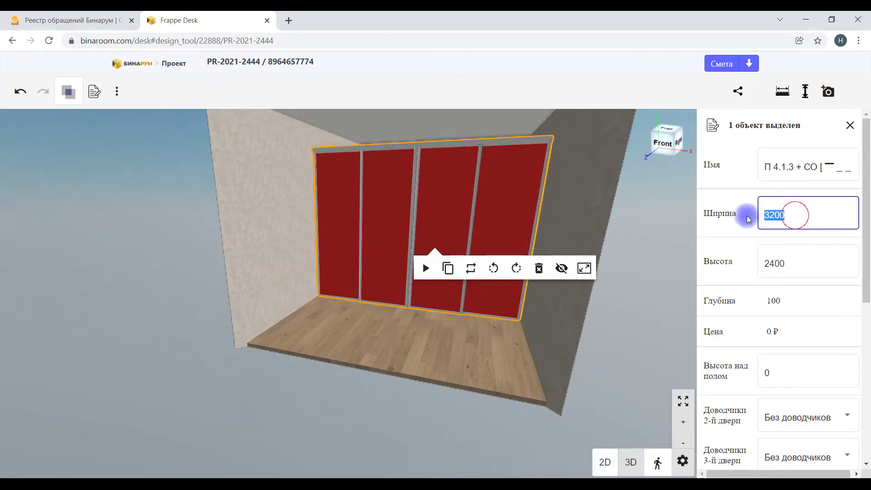
left_click(799, 265)
type("2700")
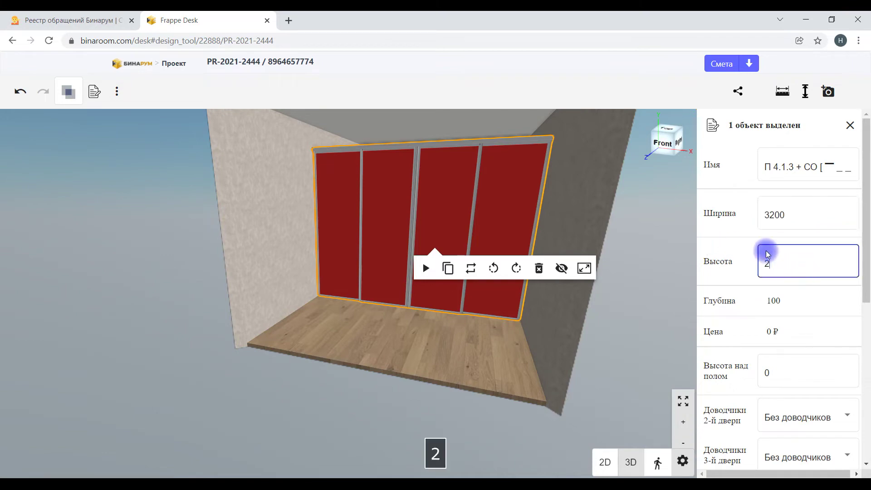
key("Return")
left_click_drag(626, 204, 655, 393)
left_click(683, 462)
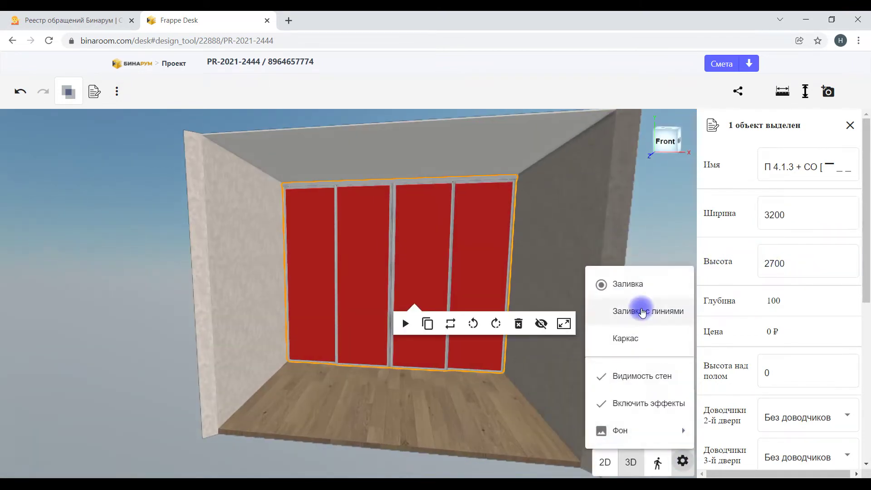
Step: Show the model with edge lines and put the second door's closer right, third door's left
left_click(642, 307)
scroll(830, 313, "down", 3)
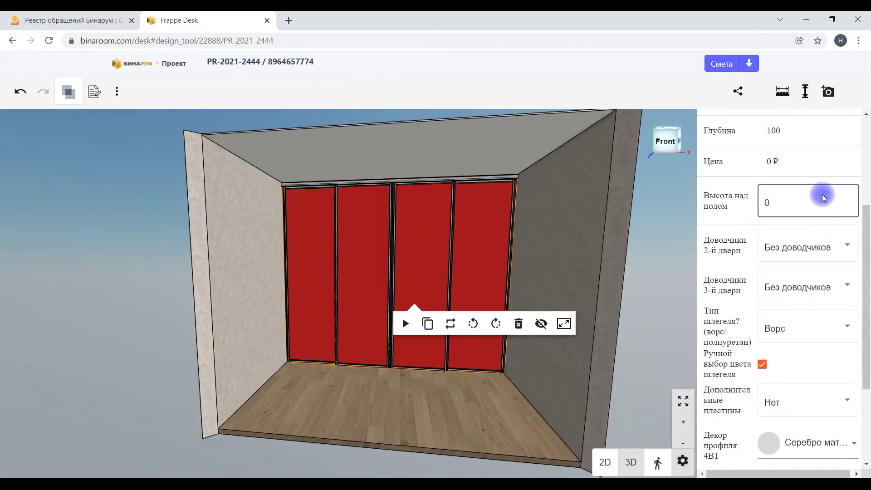
scroll(551, 236, "up", 2)
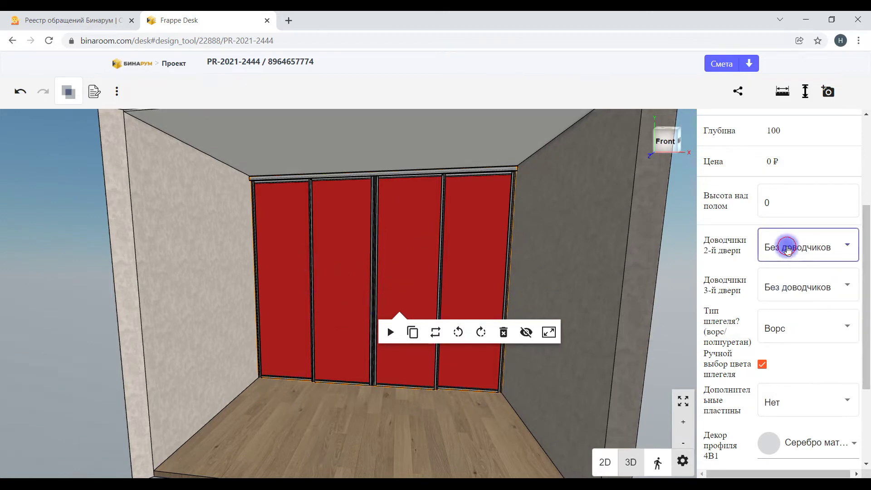
left_click(788, 245)
left_click(780, 302)
left_click(788, 288)
left_click(783, 314)
Step: Switch the weather-strip type to Полиуретан
left_click_drag(432, 430, 450, 428)
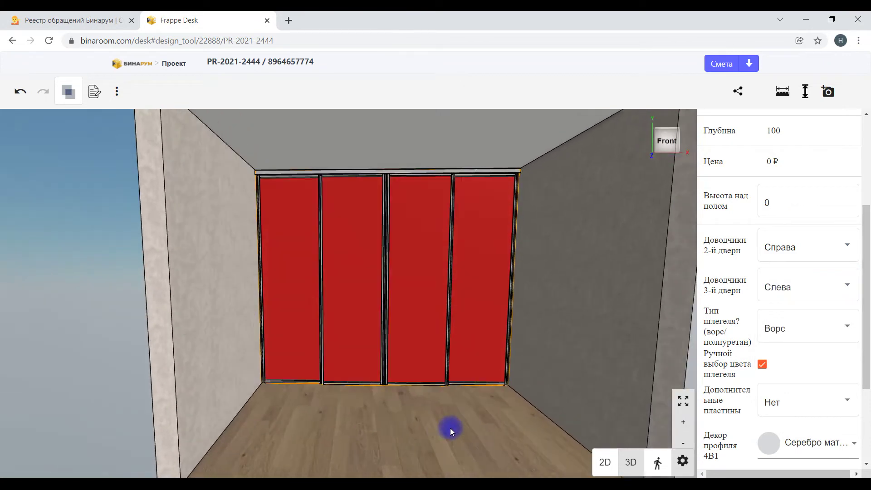
scroll(832, 345, "down", 1)
left_click(766, 257)
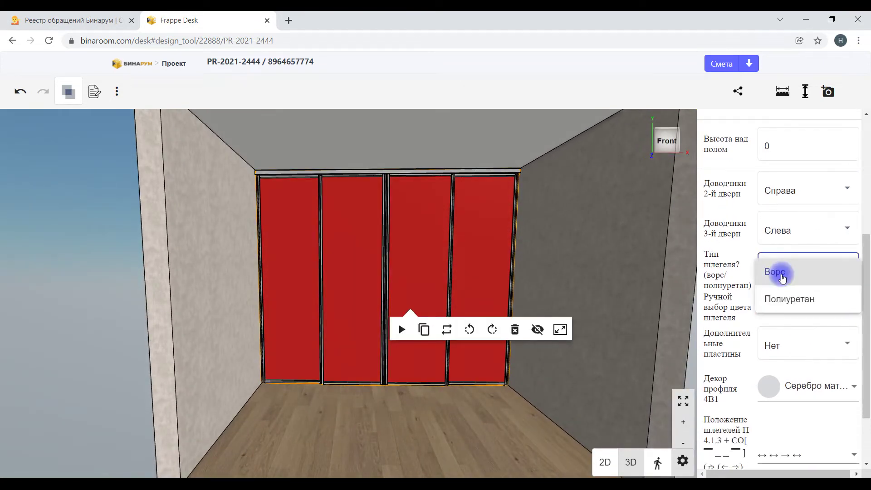
left_click(786, 292)
Step: Set Дополнительные пластины to 8 шт
left_click(792, 358)
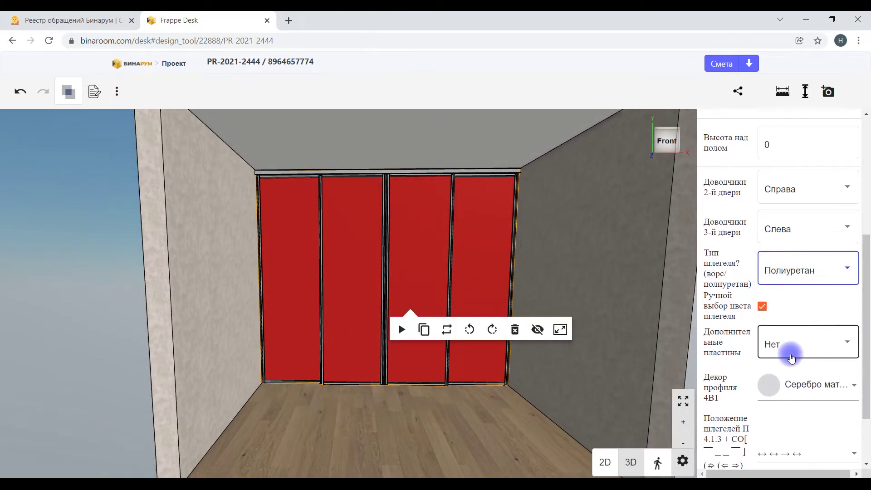
scroll(792, 350, "down", 1)
left_click(796, 287)
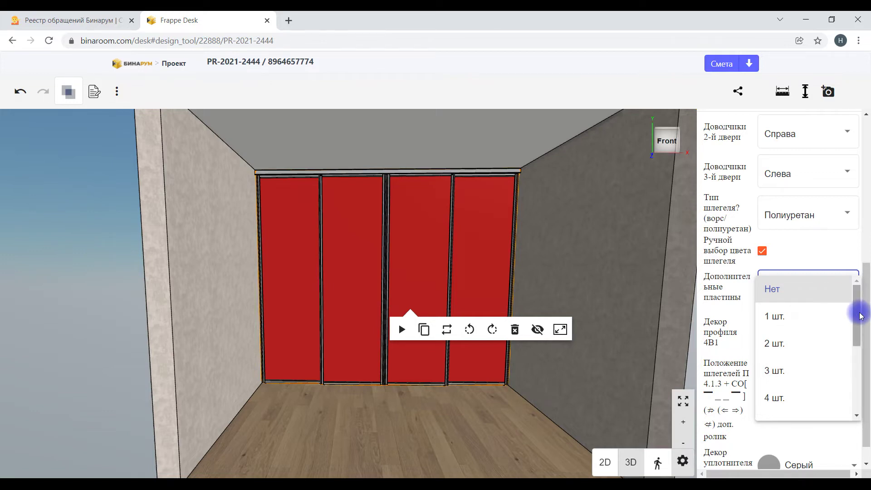
left_click_drag(859, 316, 852, 373)
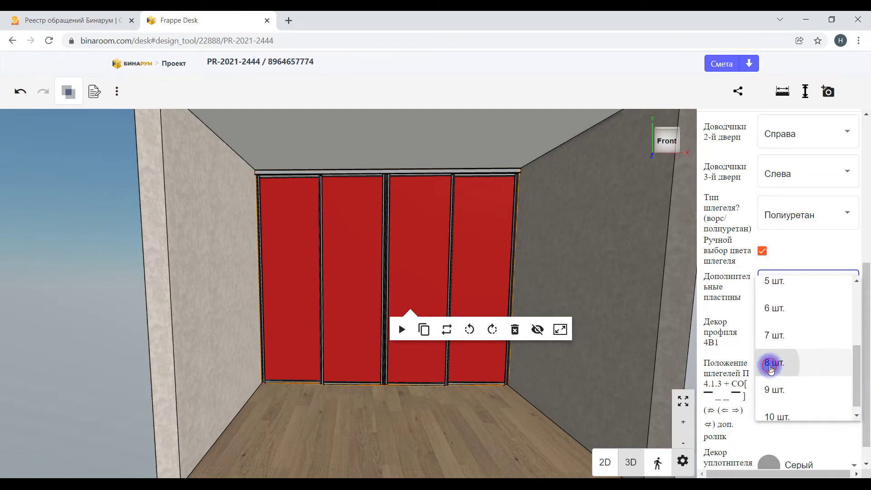
left_click(770, 361)
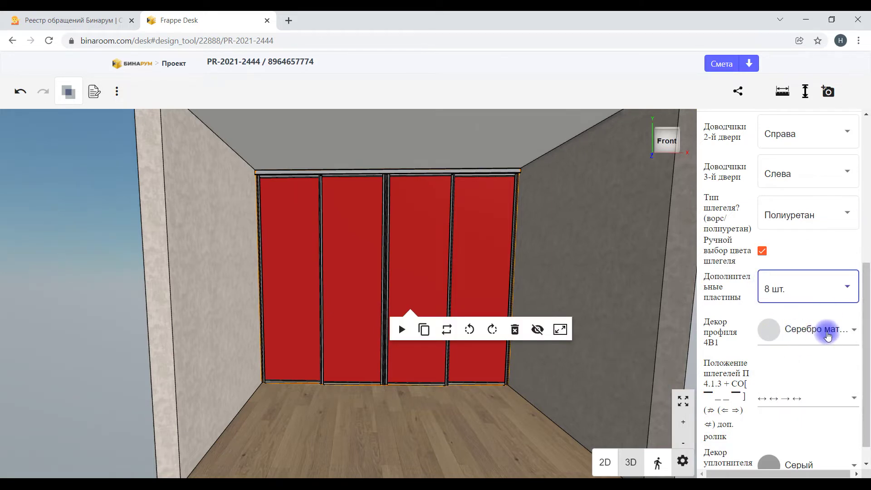
scroll(453, 179, "up", 3)
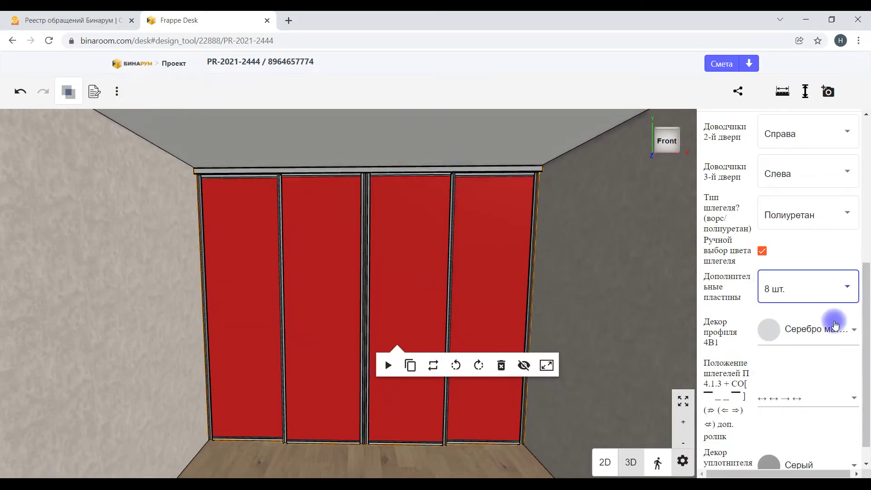
Step: Set Декор профиля to Чёрный матовый and Положение шлегелей to – ↔ → –
left_click(820, 345)
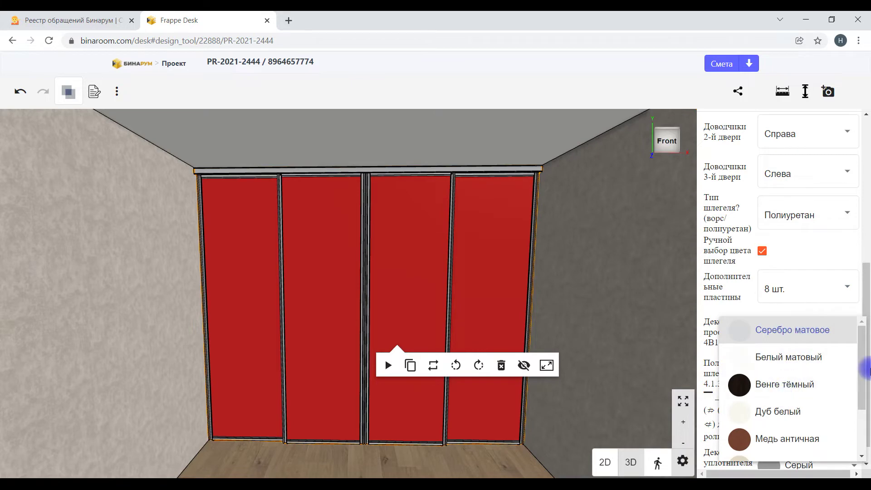
left_click_drag(861, 367, 861, 422)
left_click(801, 444)
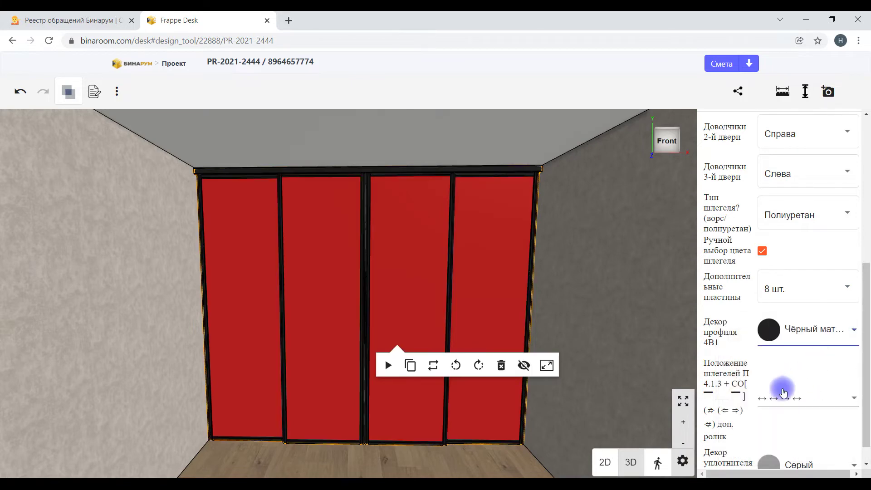
left_click(802, 398)
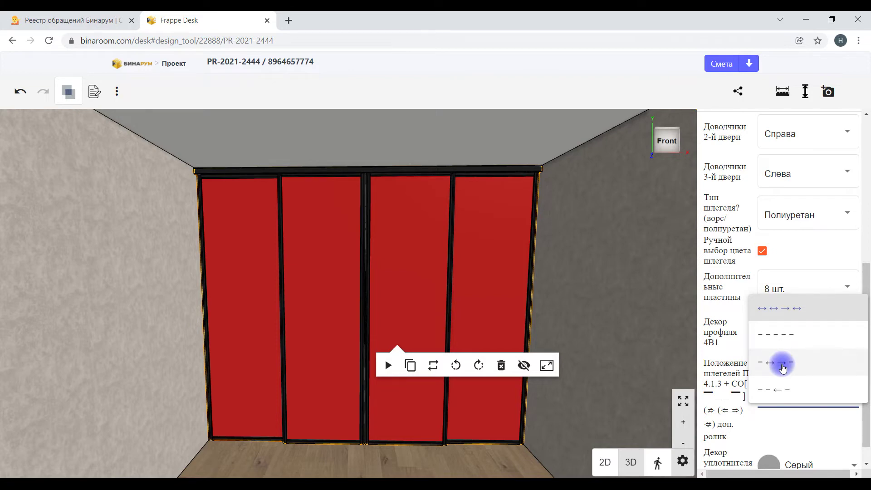
left_click(782, 367)
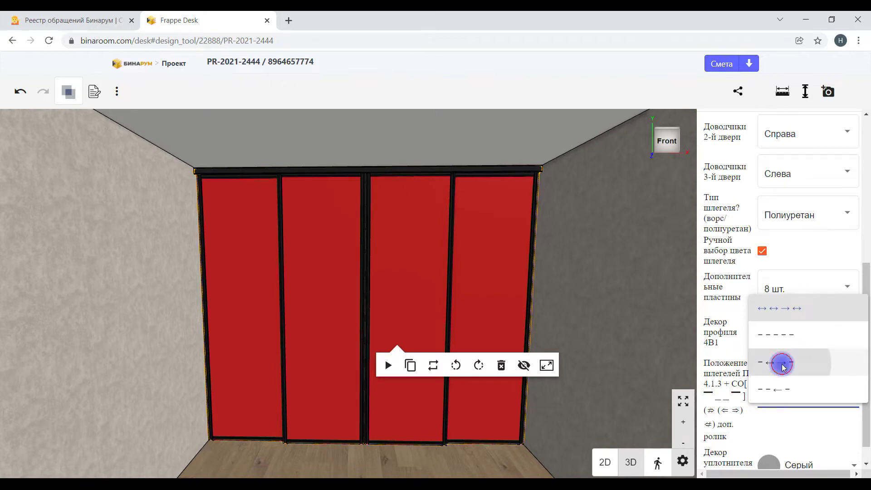
Step: Set Декор уплотнителя to Чёрный and deselect the partition
scroll(801, 408, "down", 1)
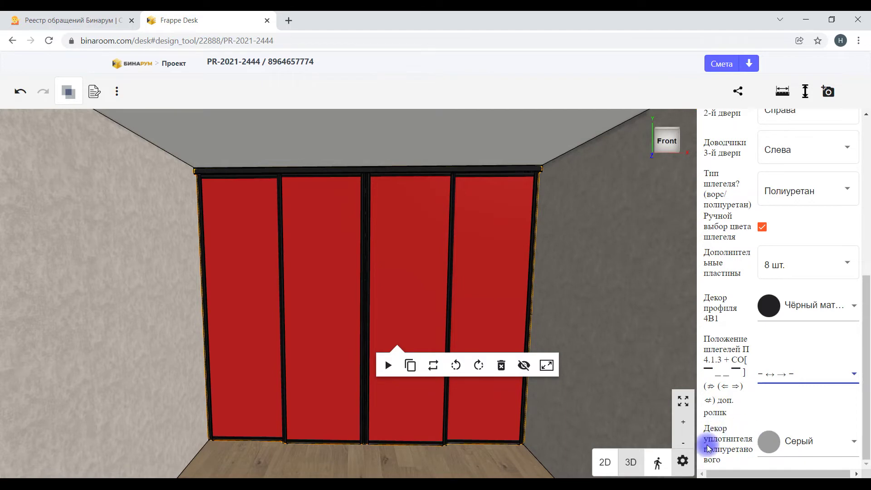
left_click(808, 446)
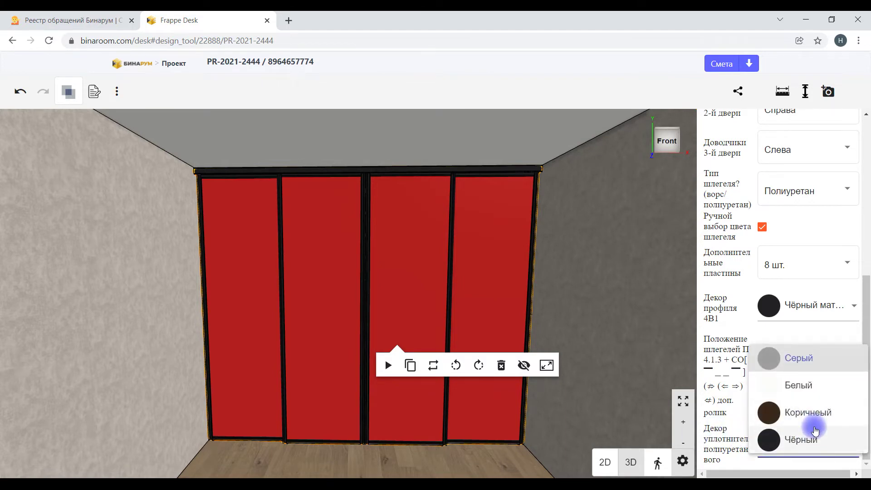
left_click(801, 440)
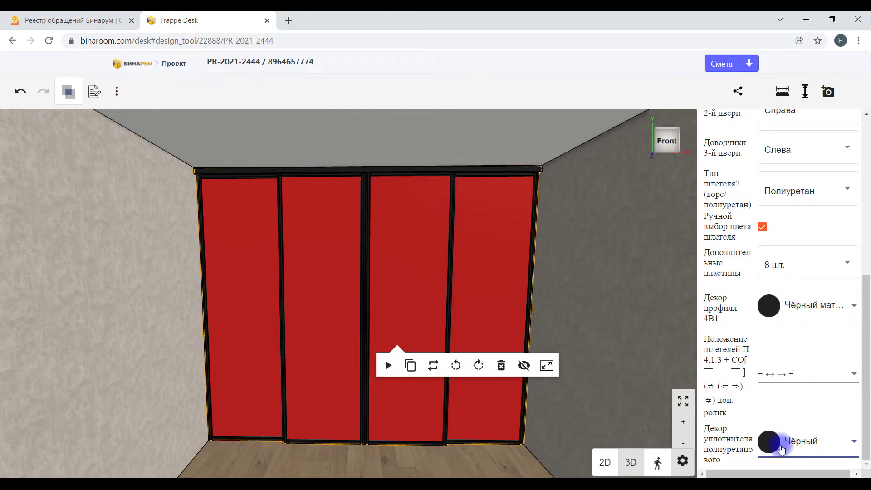
left_click(763, 227)
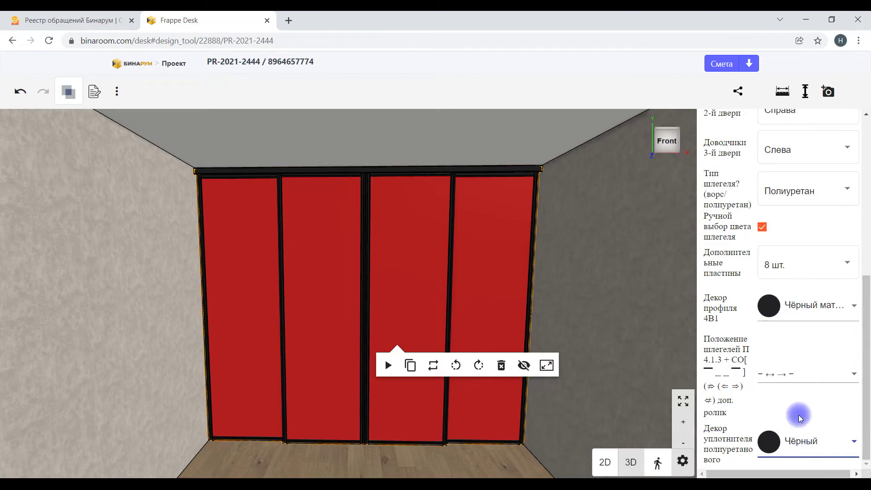
left_click(586, 278)
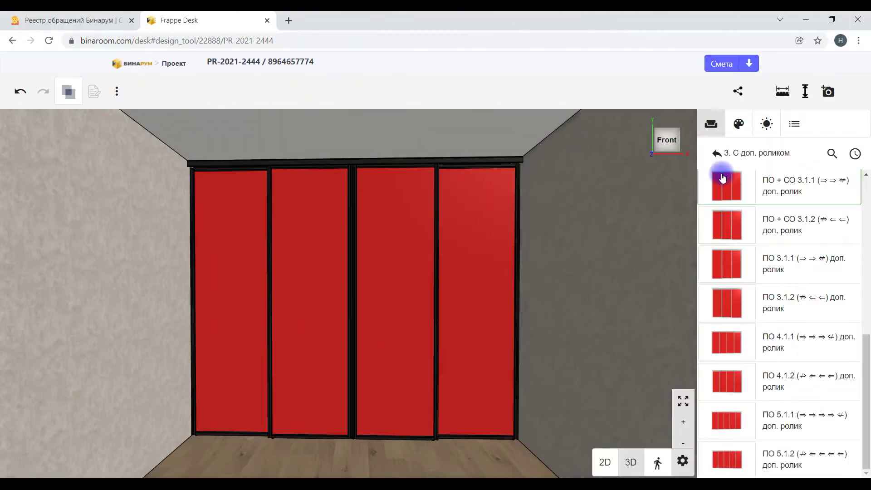
Step: Go back up the catalogue folders and orbit to view the partition from behind
left_click(723, 155)
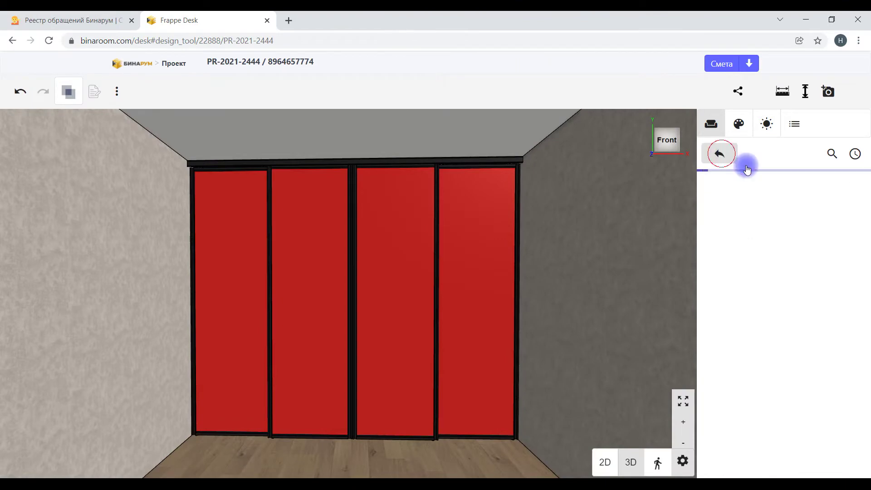
left_click_drag(576, 291, 316, 334)
scroll(315, 336, "up", 5)
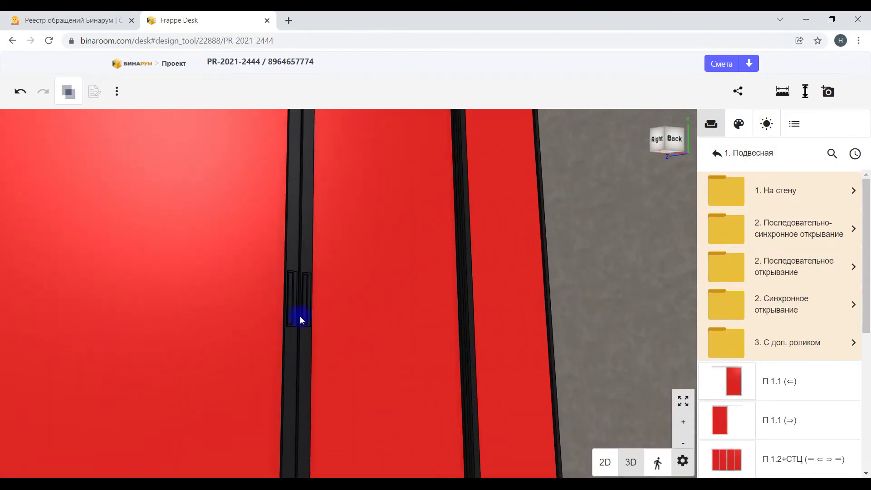
scroll(320, 293, "down", 10)
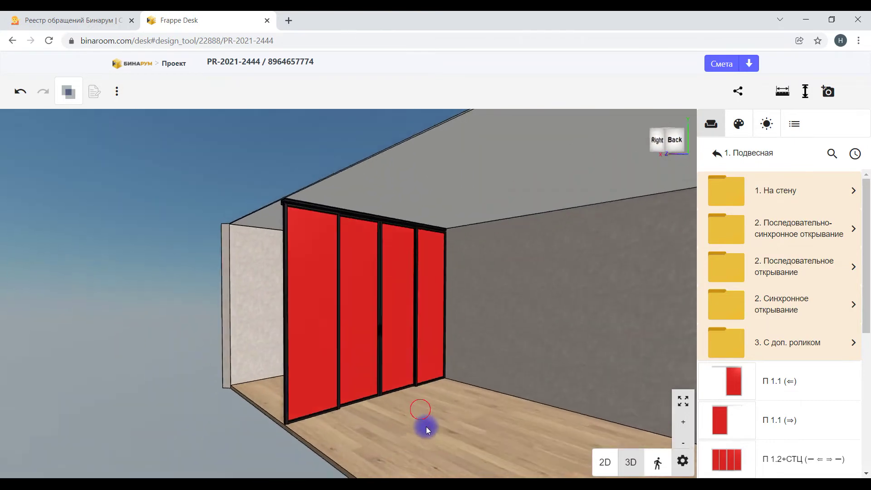
left_click_drag(380, 437, 345, 313)
Step: Return to the 03. Система 4В1 folder and look inside 3. Элементы
scroll(401, 322, "up", 5)
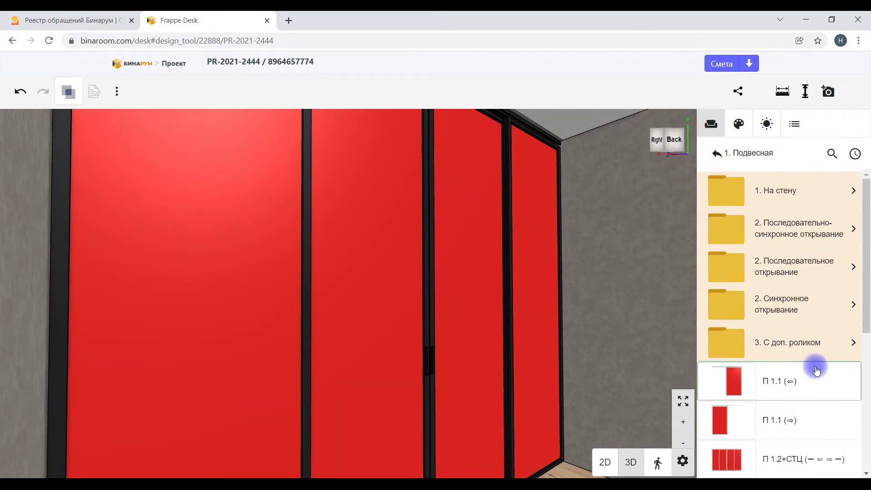
scroll(817, 381, "down", 5)
left_click(735, 153)
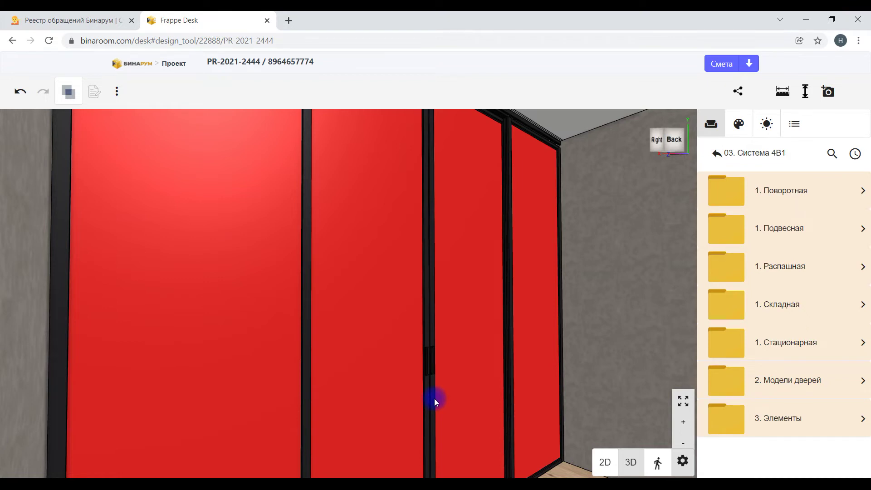
left_click(783, 429)
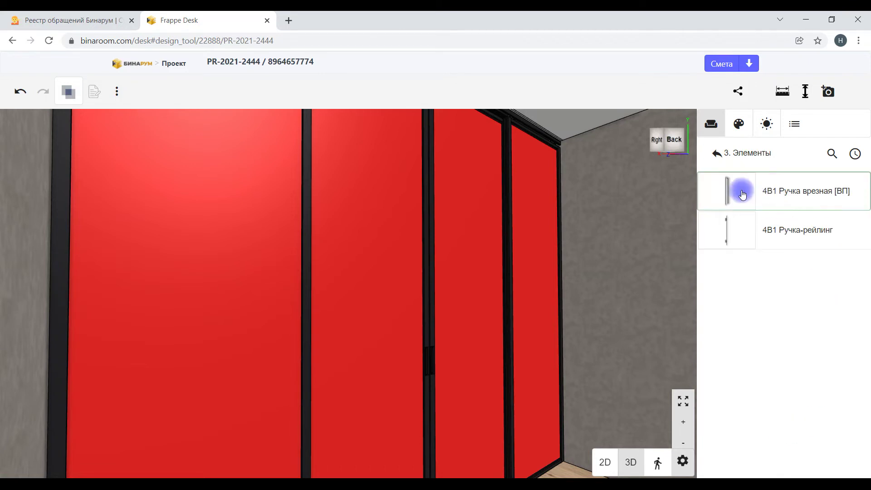
left_click_drag(723, 196, 472, 398)
Step: Return to the 4В1 folder list, orbit to the partition's right, and resume the 3D design tool
left_click(717, 156)
left_click(718, 155)
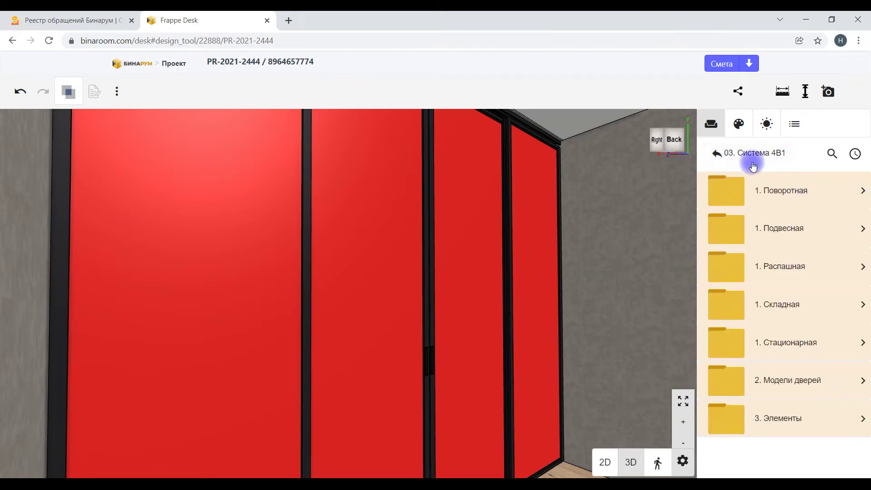
scroll(642, 372, "down", 5)
left_click_drag(644, 392, 764, 399)
left_click_drag(412, 298, 419, 371)
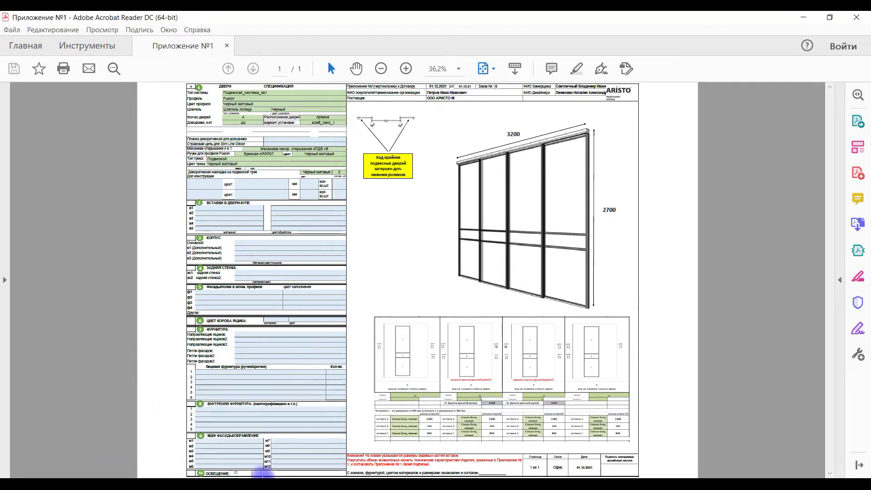
left_click(232, 479)
left_click_drag(634, 305, 580, 299)
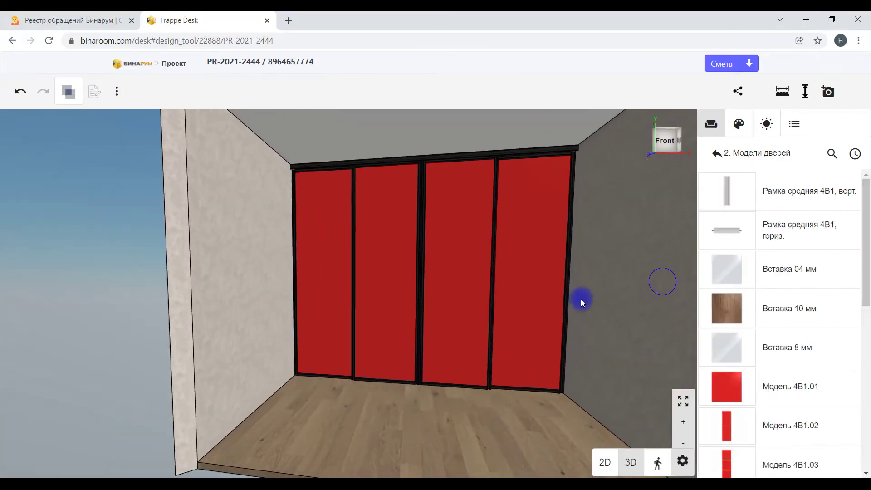
Step: Make all four doors Модель 4B1.11, placing the fourth, third, second and first in turn
scroll(840, 379, "down", 9)
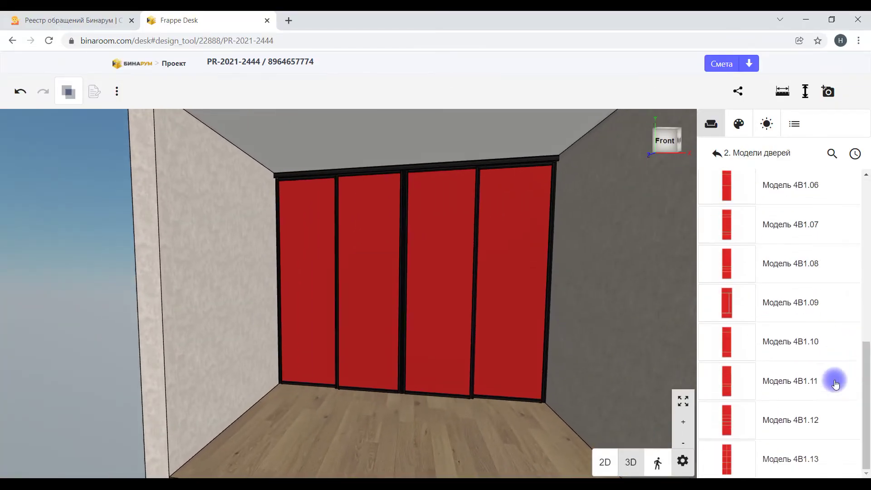
left_click(722, 381)
left_click(478, 306)
key("Escape")
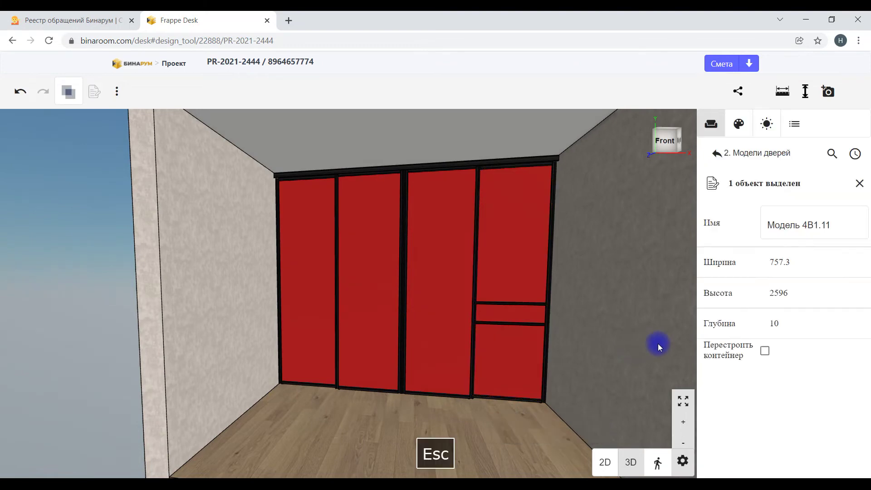
left_click(728, 383)
left_click(471, 348)
key("Escape")
left_click(721, 382)
left_click(391, 340)
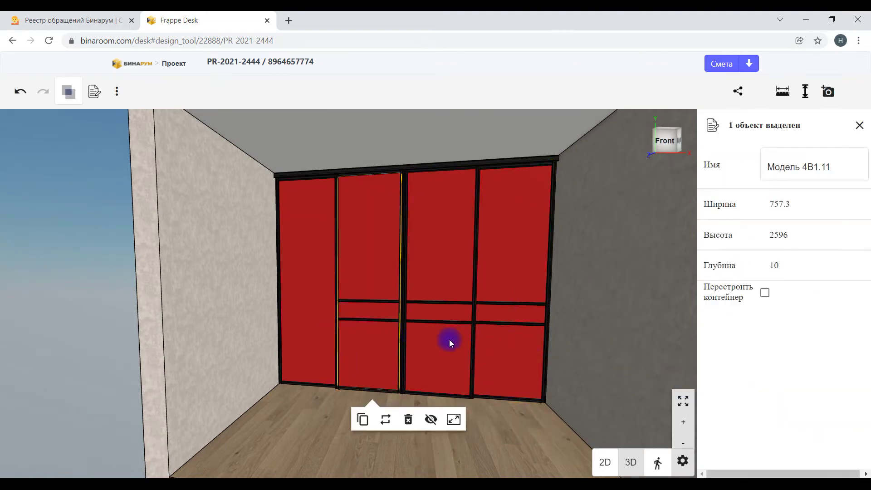
key("Escape")
left_click(728, 380)
left_click(330, 348)
key("Escape")
Step: Pick the Вставка 04 мм glass insert from the catalog list
scroll(814, 313, "up", 5)
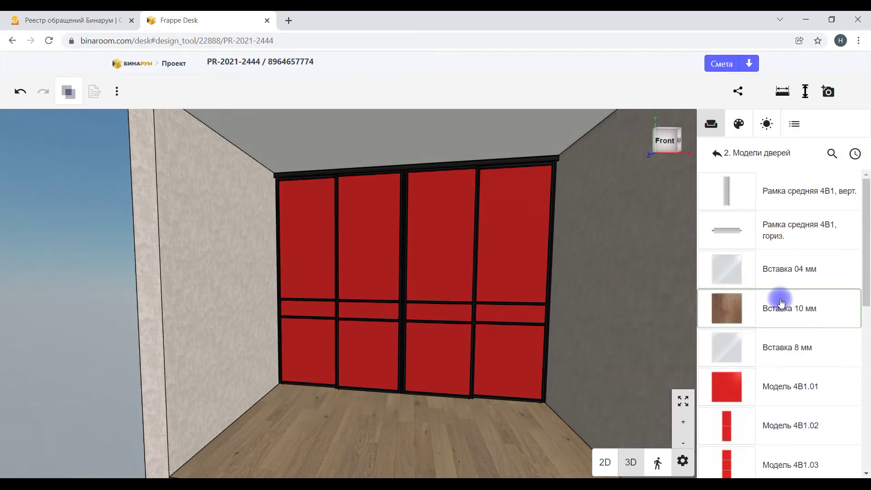
left_click_drag(732, 275, 746, 356)
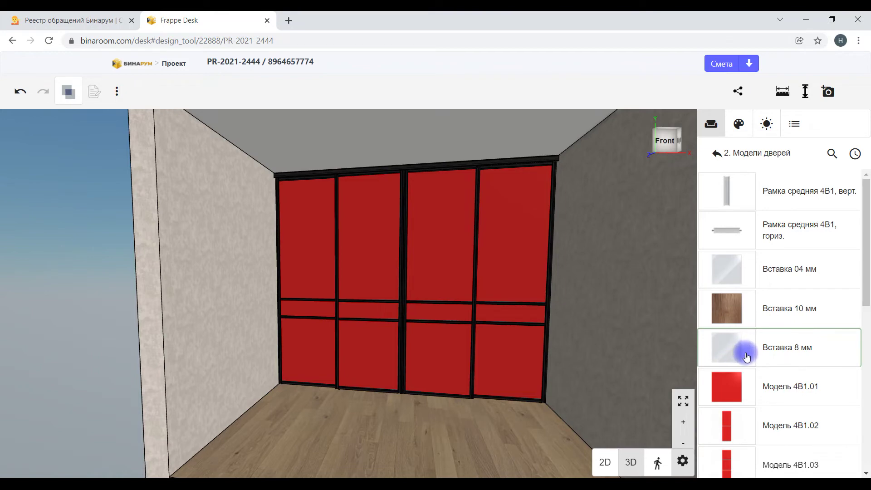
left_click_drag(746, 357, 730, 257)
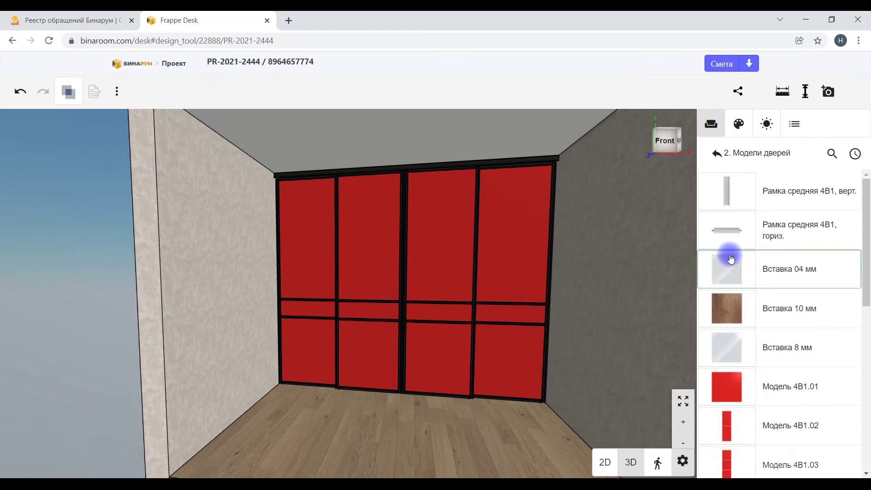
left_click_drag(730, 258, 728, 280)
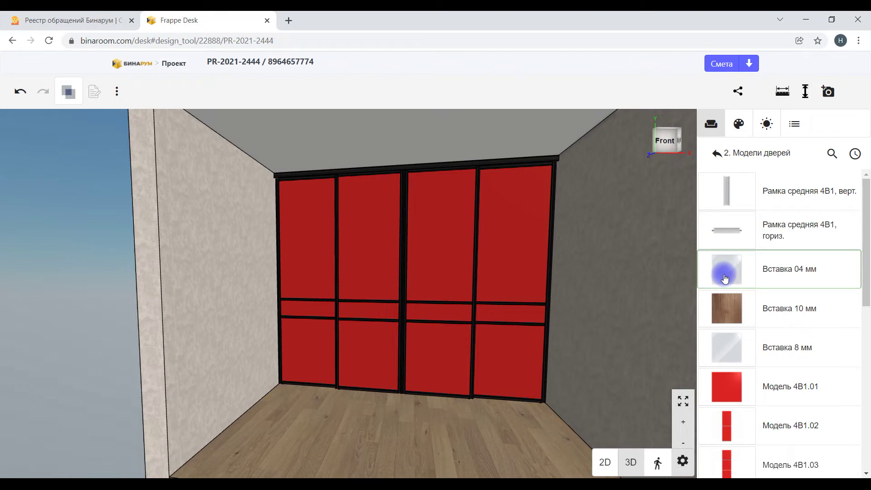
mouse_move(726, 278)
left_mouse_down()
mouse_move(725, 267)
mouse_move(749, 262)
mouse_move(736, 275)
left_mouse_up()
Step: Apply the Вставка 04 мм glass insert to the upper panel and every other door insert
left_click(528, 239)
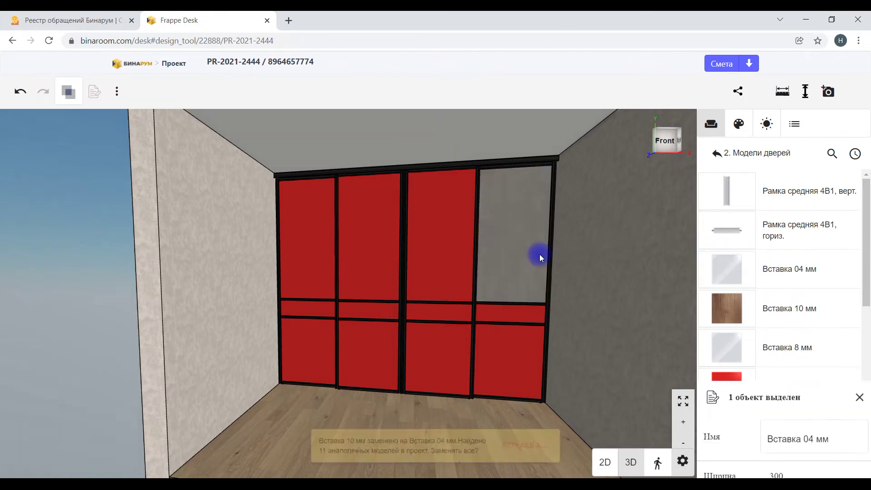
left_click(524, 449)
left_click(556, 452)
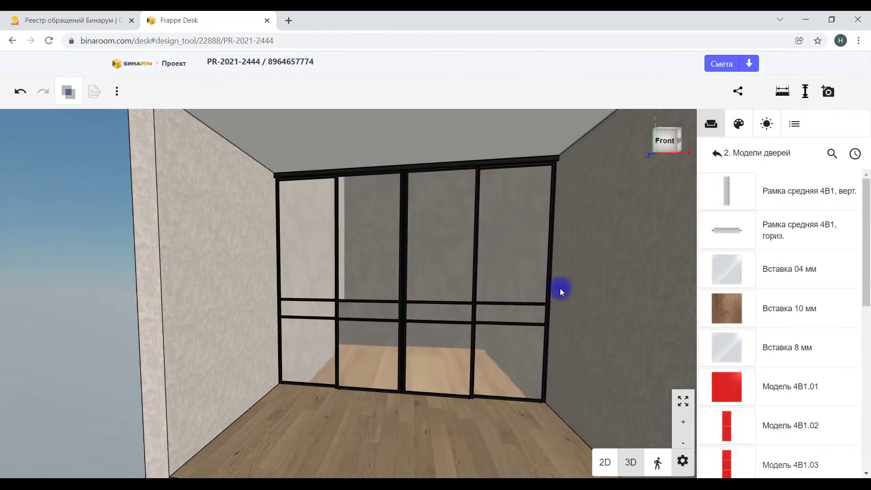
Step: Set the partition's Декор вставки 4 мм to Стекло матовое, Серый
left_click(505, 162)
scroll(795, 345, "down", 10)
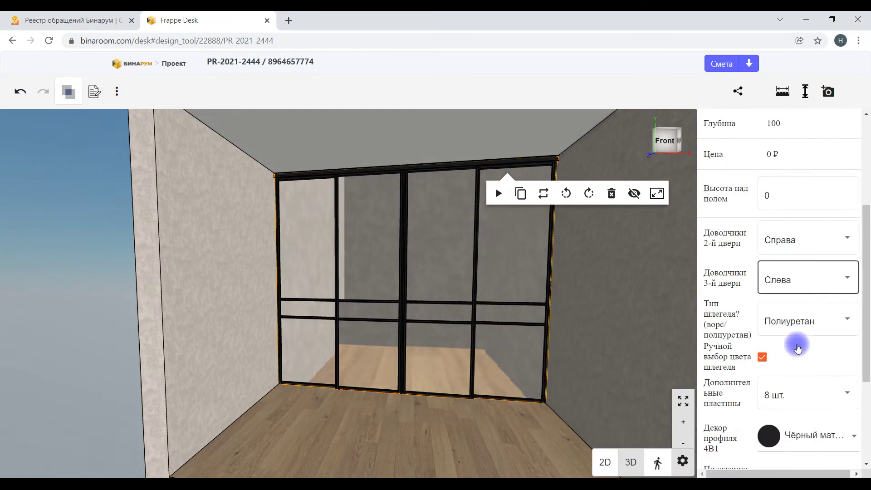
left_click(793, 450)
scroll(813, 391, "down", 2)
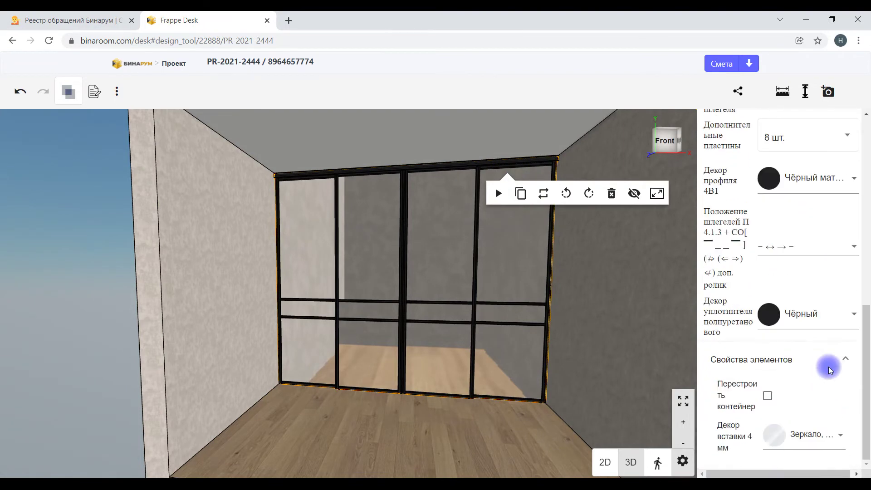
left_click(813, 436)
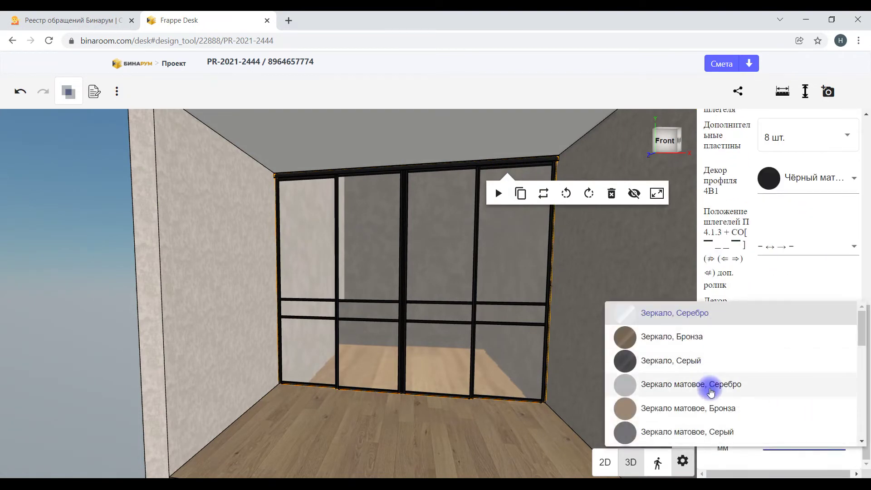
scroll(710, 385, "down", 3)
scroll(711, 391, "down", 2)
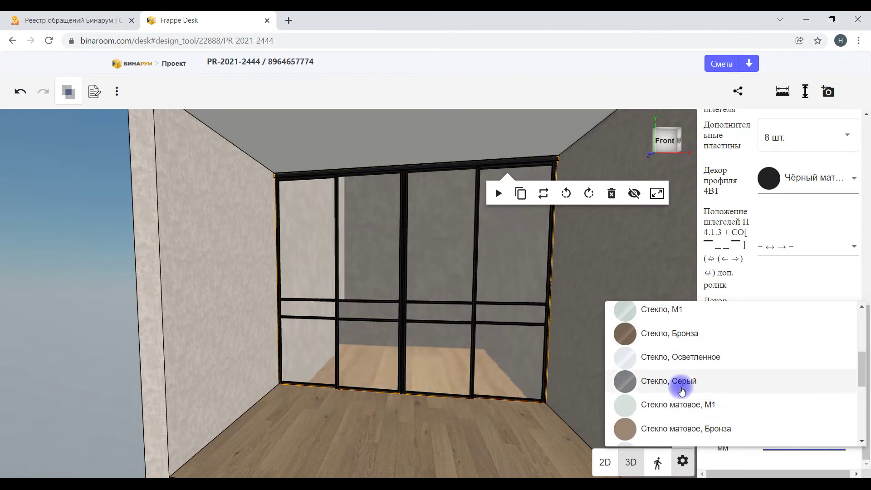
scroll(682, 390, "down", 4)
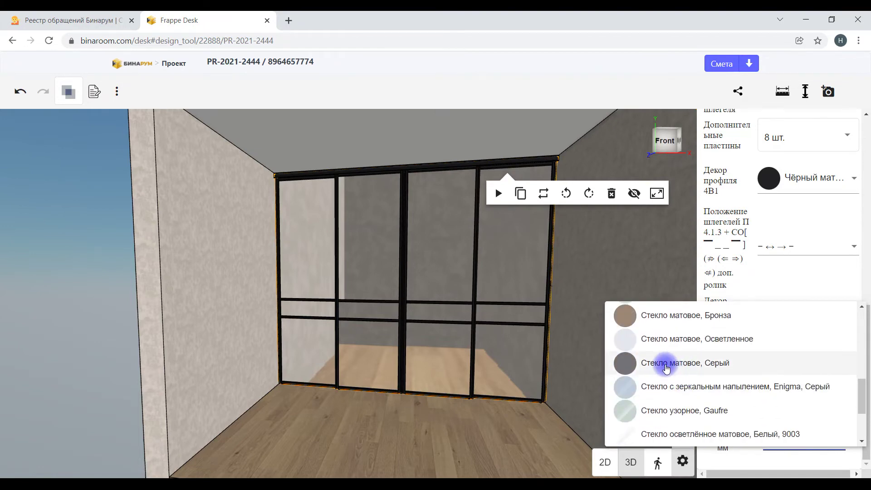
left_click(666, 368)
left_click_drag(675, 369, 338, 346)
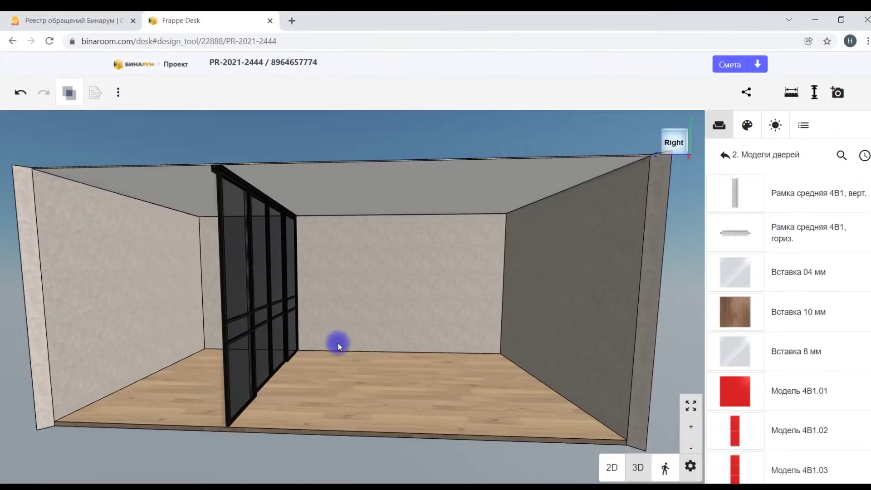
Step: Zoom and orbit to inspect the door's top rail
scroll(338, 342, "up", 10)
scroll(375, 321, "down", 5)
scroll(420, 320, "up", 5)
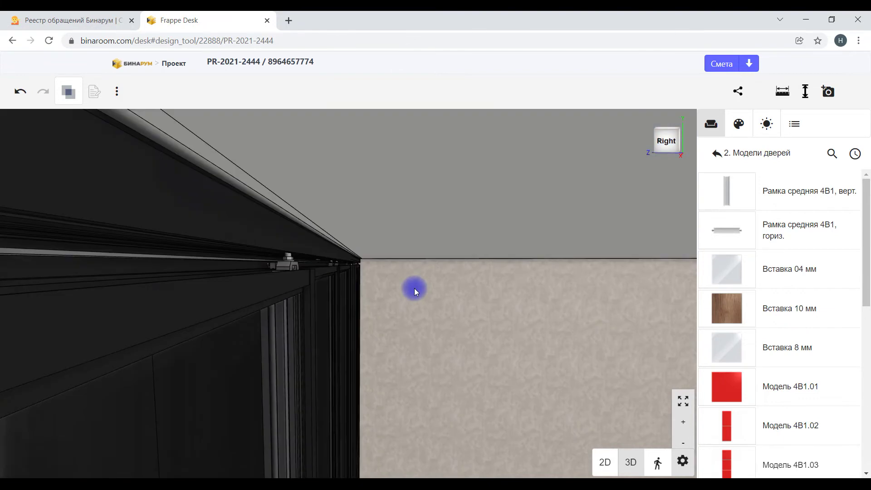
scroll(414, 289, "down", 3)
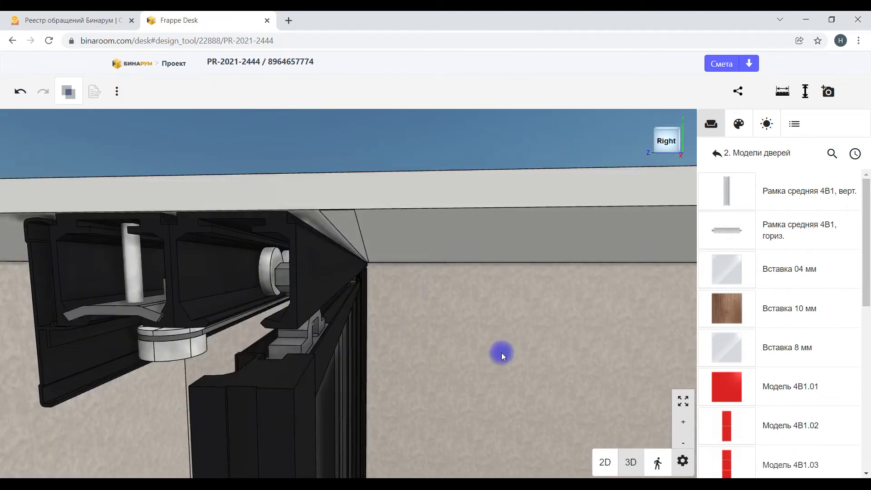
left_click_drag(502, 355, 524, 365)
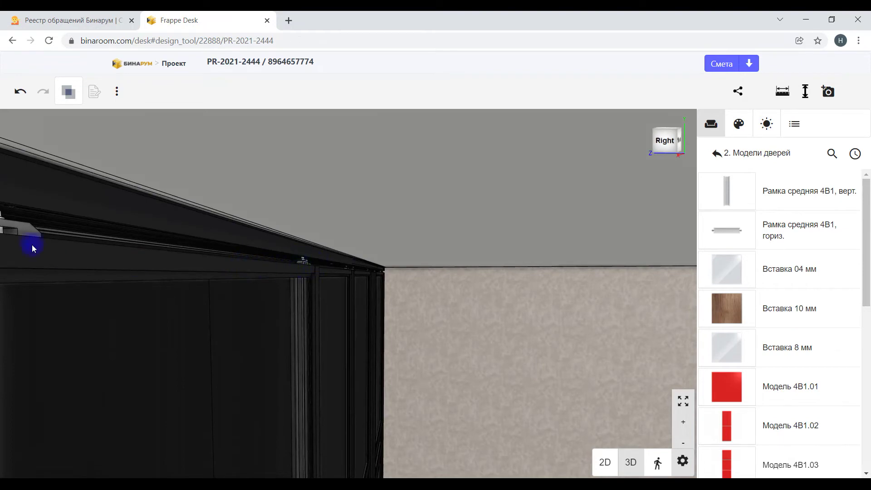
scroll(33, 242, "down", 3)
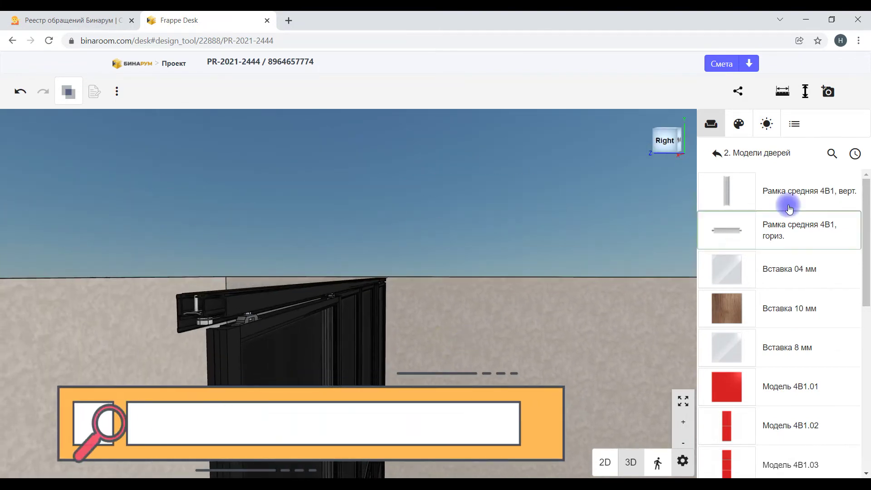
Step: Go back to the door catalog list and open folder 99 Дополнительные коллектующие
left_click(747, 153)
left_click(751, 157)
scroll(853, 353, "down", 1)
left_click(793, 456)
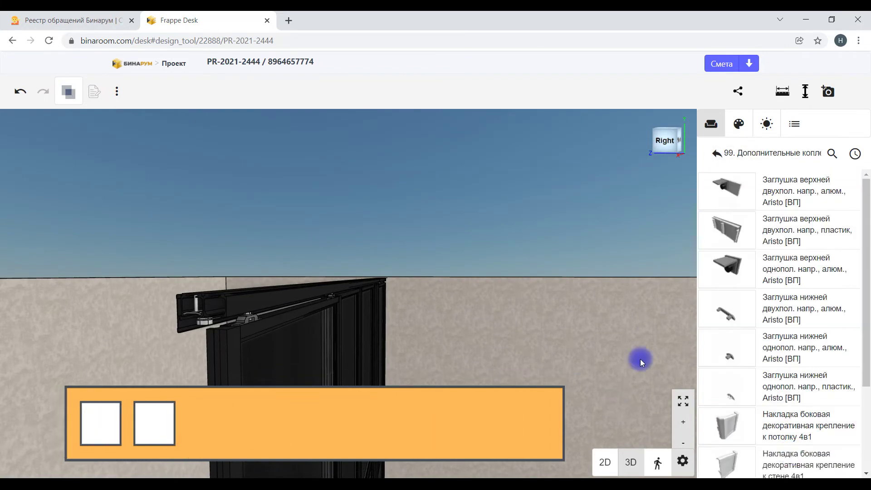
scroll(563, 334, "down", 2)
scroll(335, 248, "up", 1)
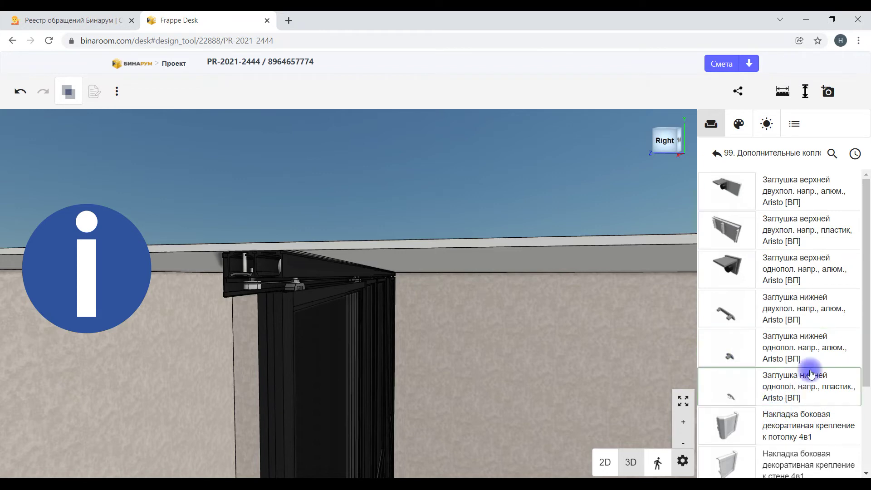
left_click_drag(862, 325, 867, 387)
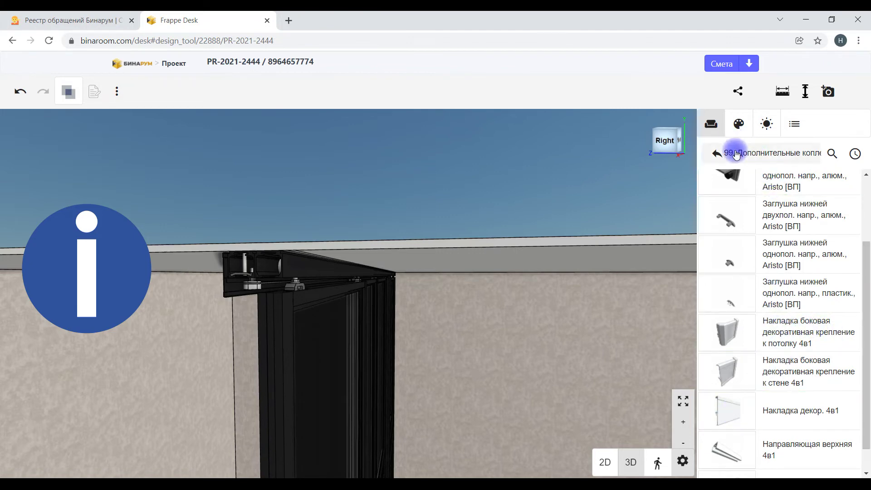
scroll(751, 408, "down", 1)
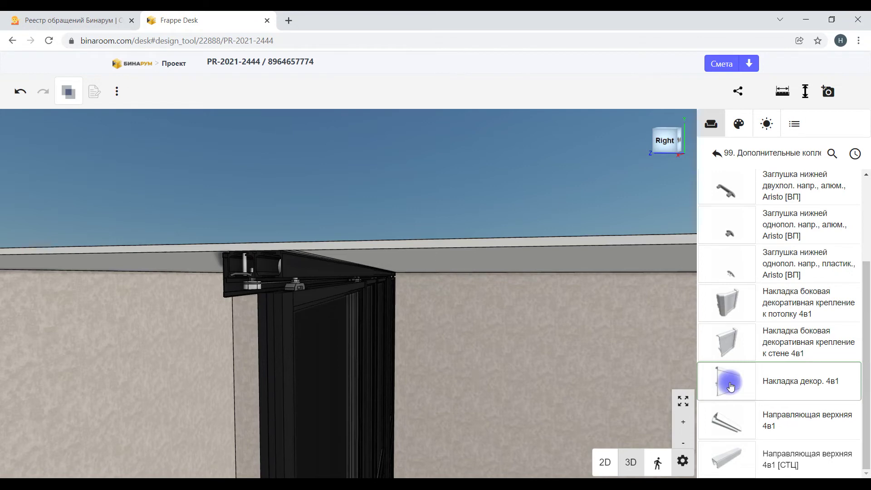
Step: Place Накладка декор. 4в1 on the door track, replacing the existing overlay
left_click_drag(730, 385, 621, 354)
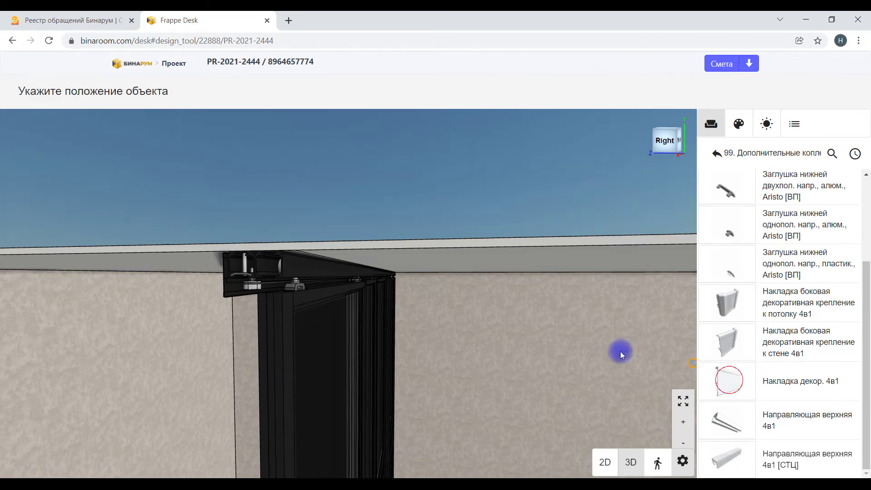
left_click(334, 274)
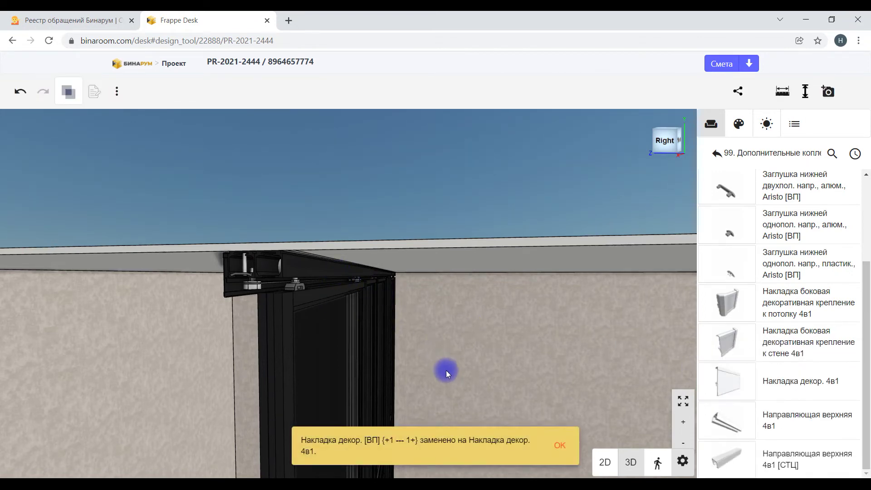
scroll(337, 281, "down", 5)
scroll(358, 285, "up", 4)
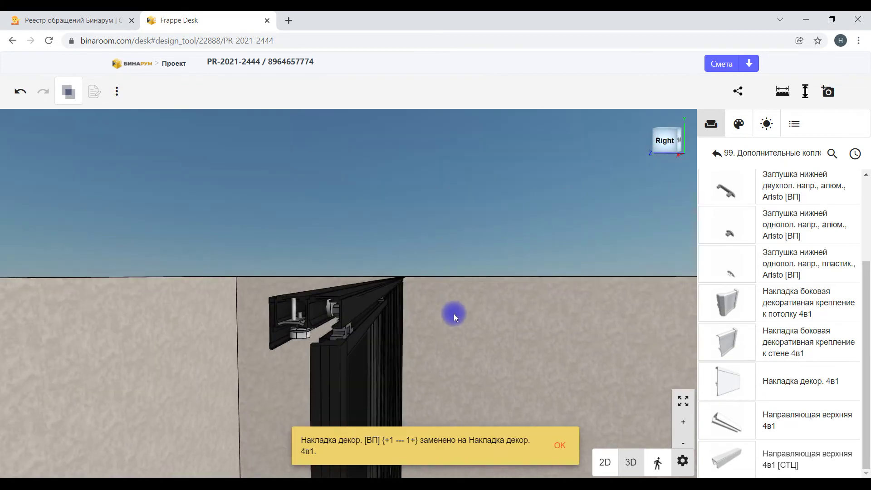
left_click(568, 446)
Step: Place Накладка декор. 4в1 at the track end and along the top, then deselect
left_click(715, 395)
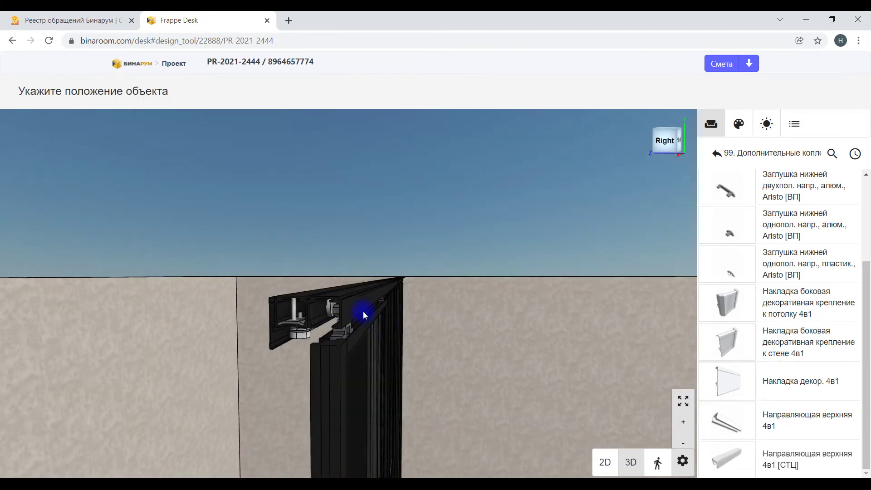
left_click(374, 290)
left_click_drag(462, 299, 434, 350)
left_click(729, 379)
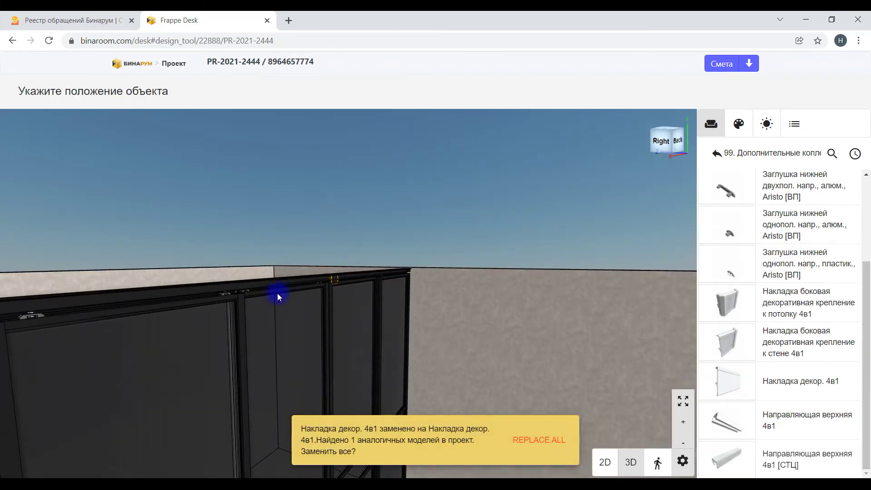
left_click(325, 299)
left_click_drag(440, 303, 350, 285)
left_click_drag(473, 330, 404, 326)
left_click(412, 191)
left_click(426, 310)
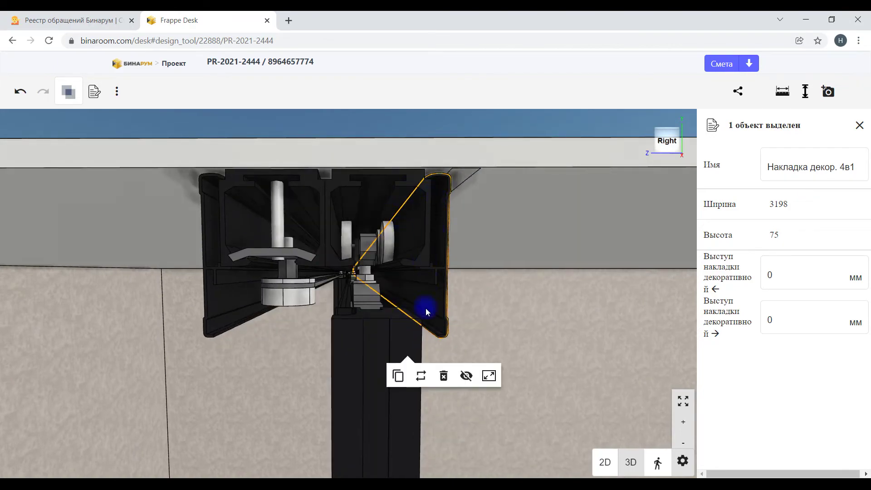
key("Escape")
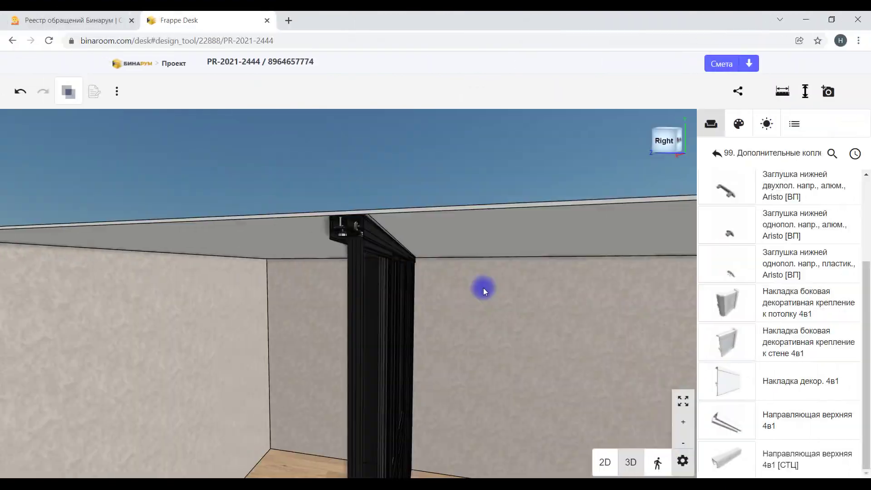
left_click(482, 286)
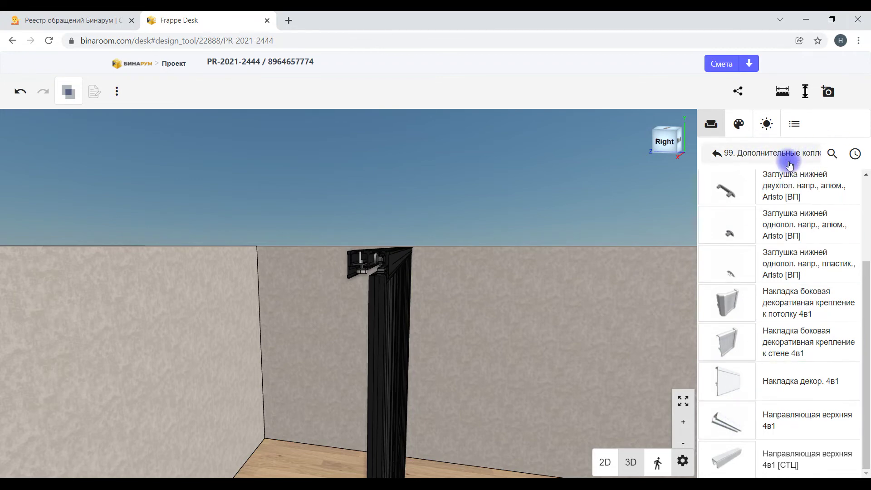
scroll(396, 261, "up", 5)
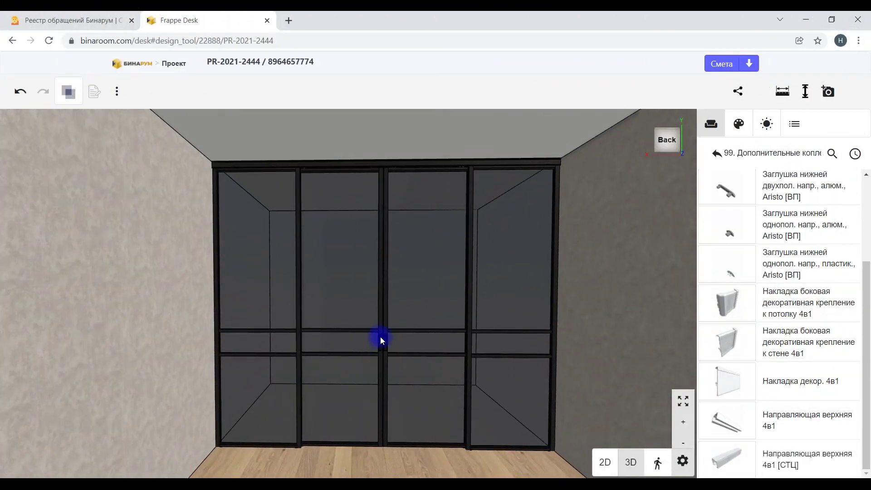
left_click(381, 340)
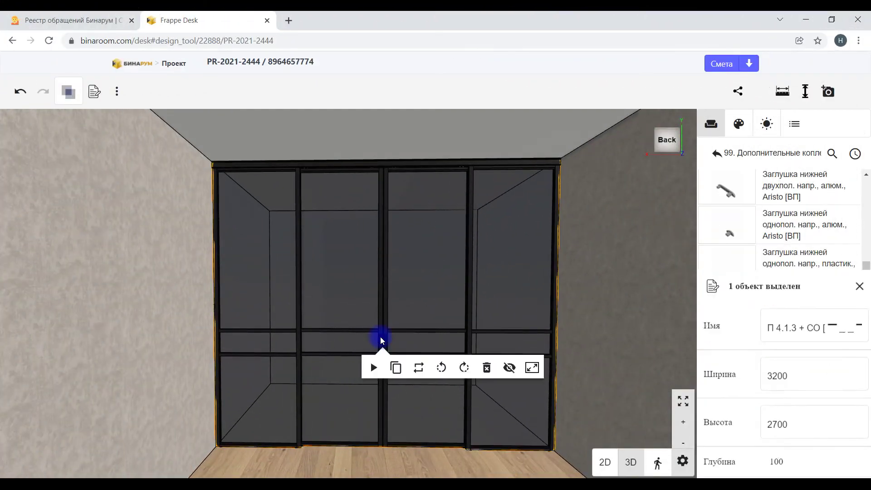
left_click(374, 368)
left_click(374, 368)
left_click(374, 369)
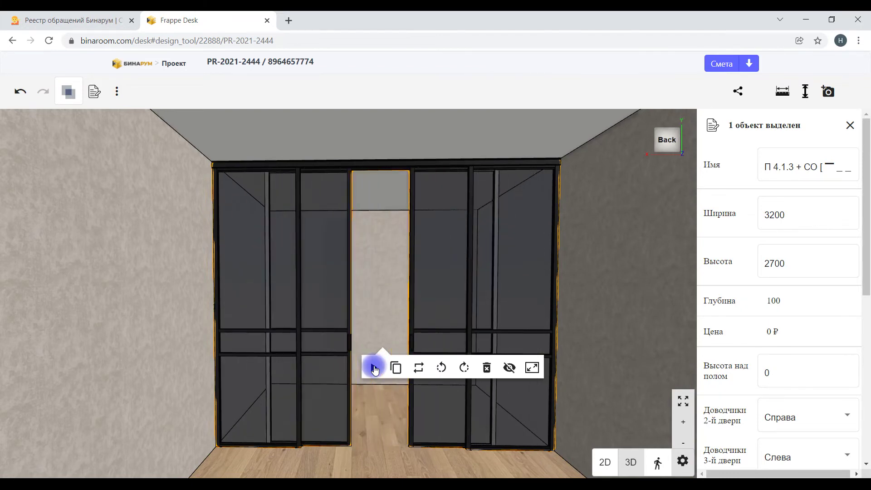
left_click(374, 368)
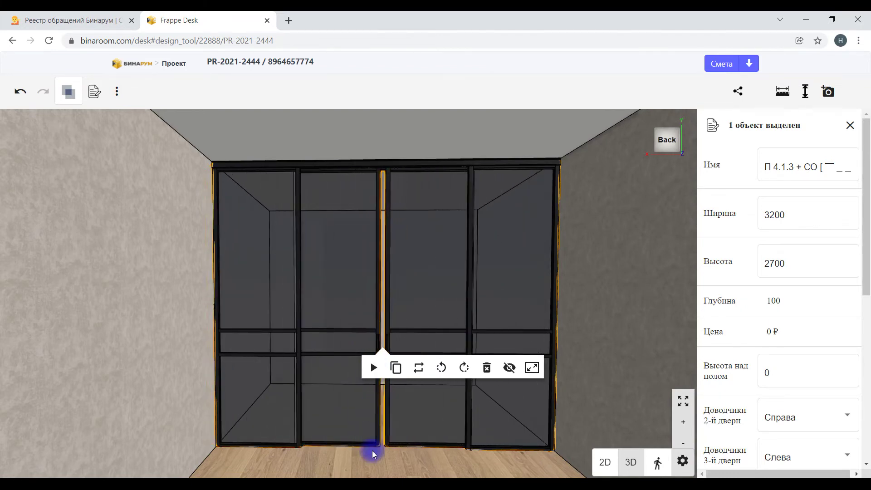
left_click(370, 458)
key("Escape")
left_click_drag(331, 462, 663, 447)
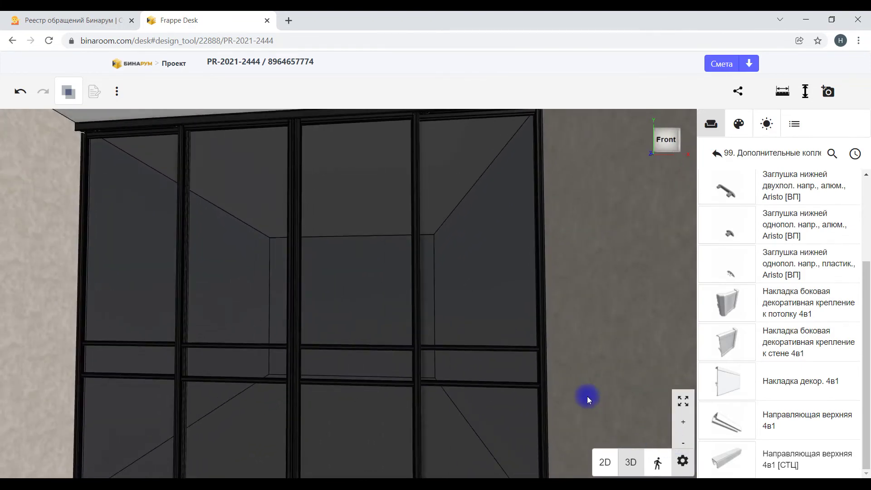
scroll(587, 396, "down", 5)
left_click_drag(578, 377, 529, 378)
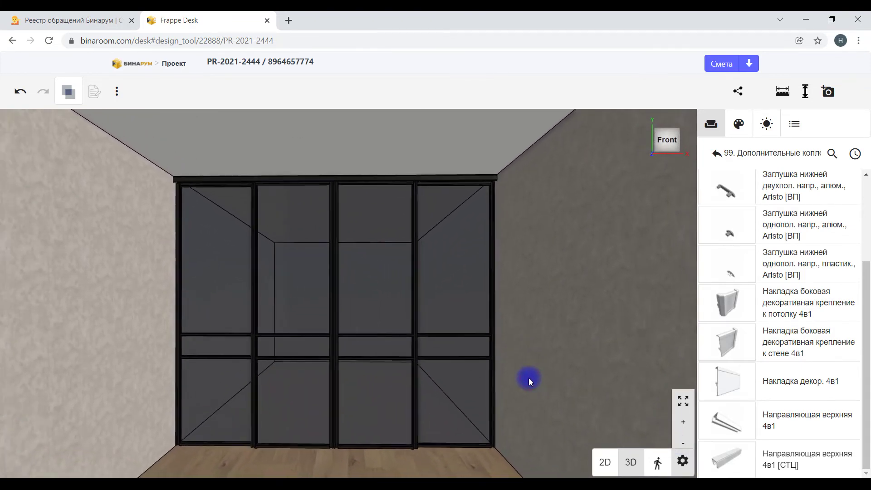
left_click(334, 355)
left_click(329, 385)
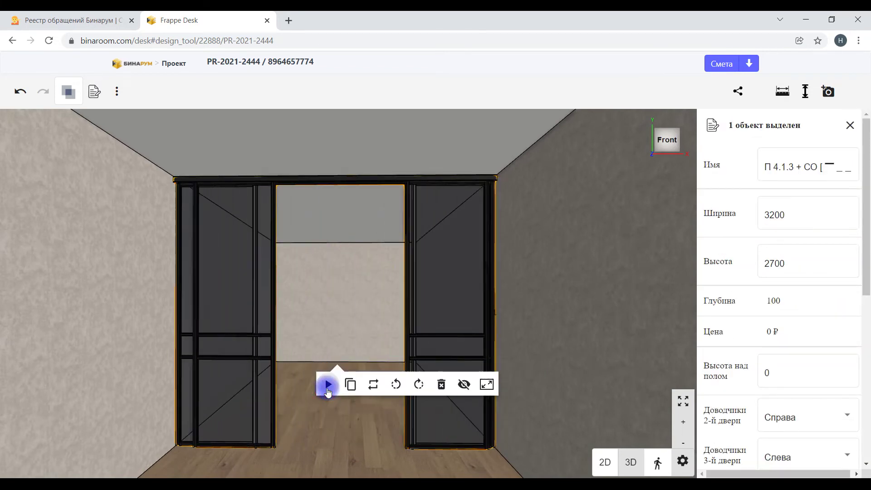
key("Escape")
left_click_drag(544, 307, 576, 290)
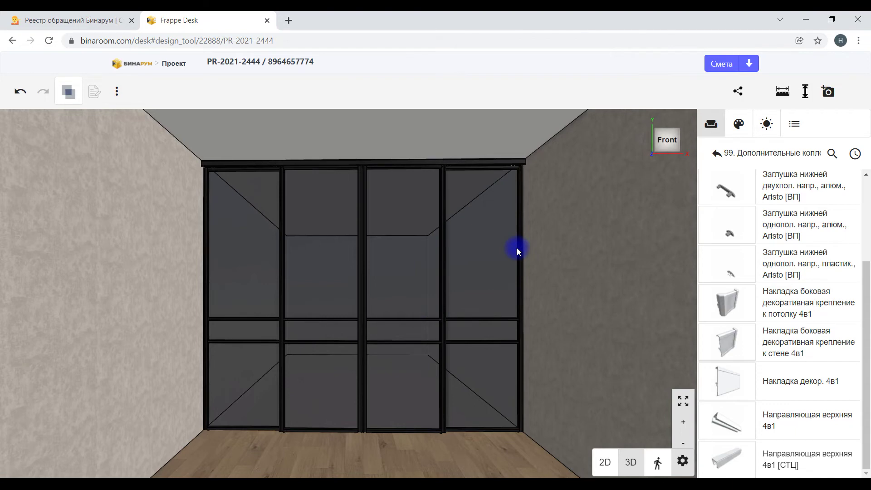
Step: Add a snapshot of the current view to the project
left_click(827, 93)
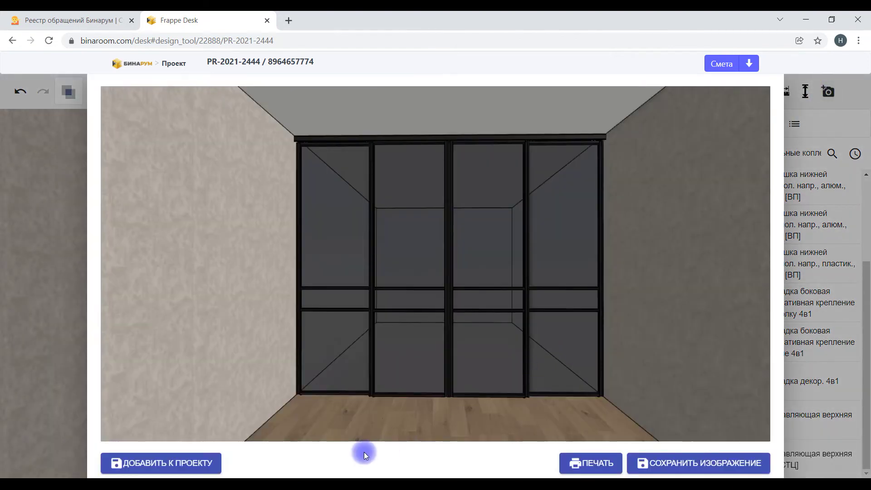
left_click(170, 465)
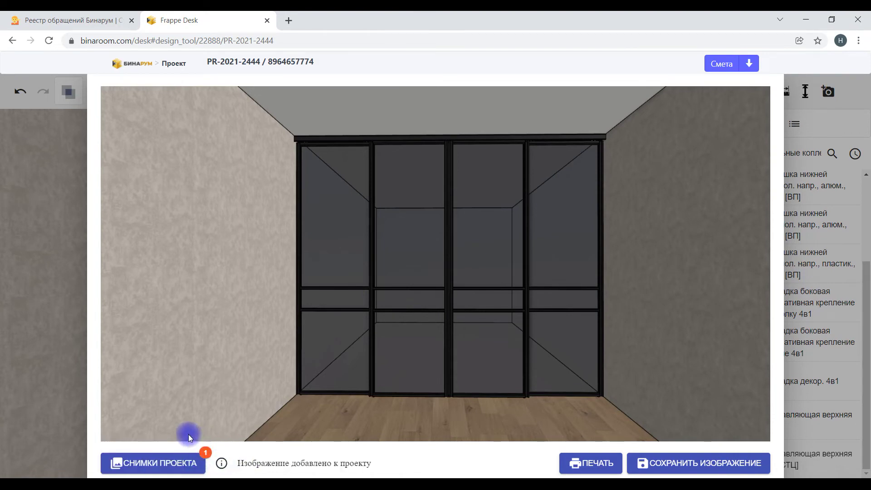
left_click(61, 323)
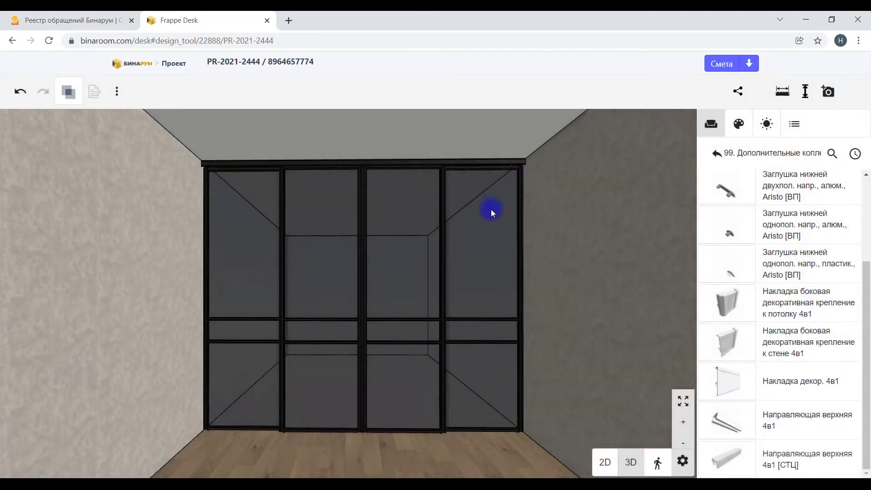
Step: Slide the partition doors open and add a second snapshot to the project images
left_click(366, 303)
left_click(358, 331)
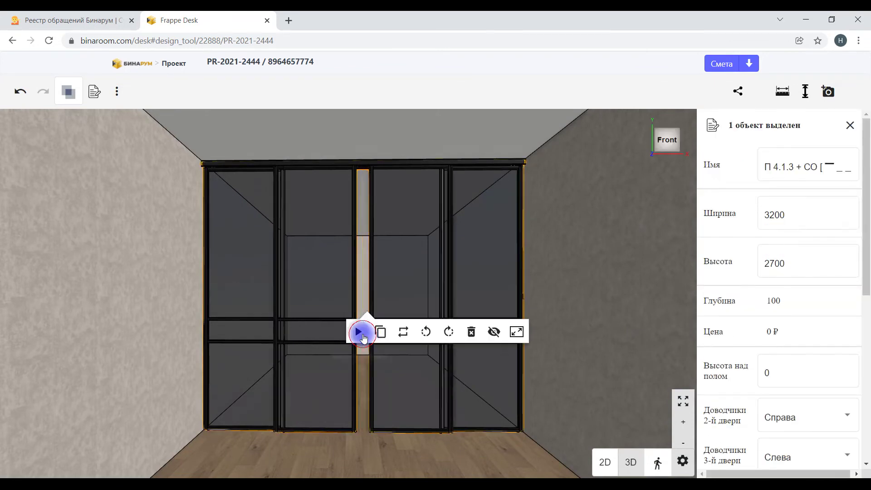
key("Escape")
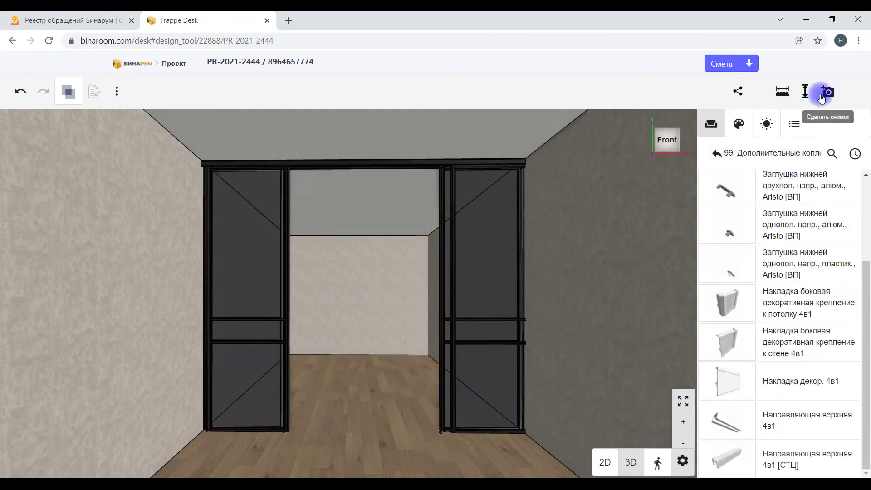
left_click(827, 91)
left_click(261, 464)
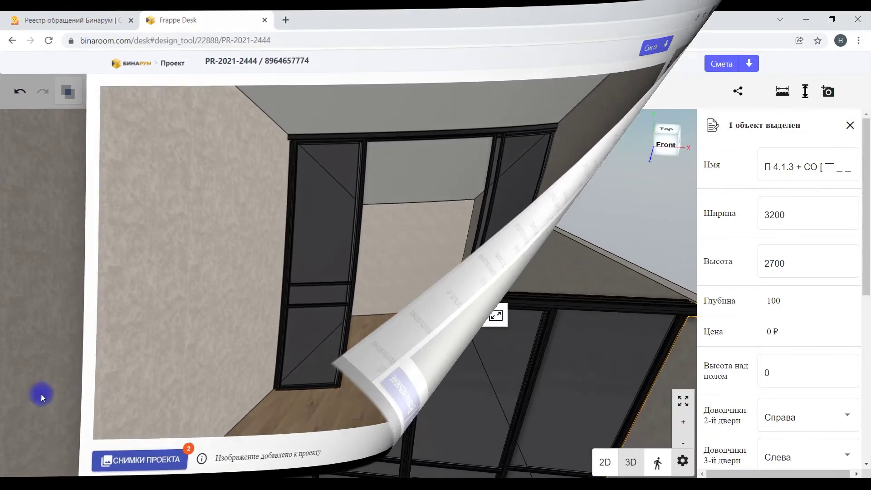
key("Escape")
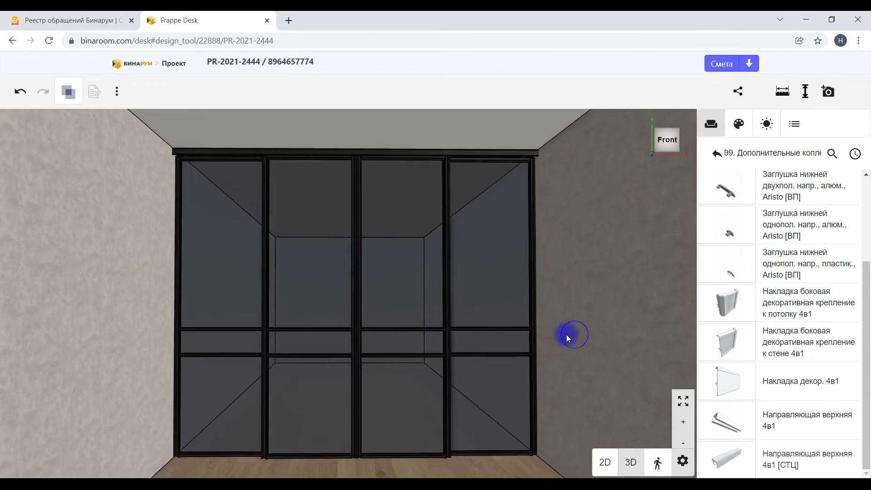
left_click_drag(567, 334, 573, 331)
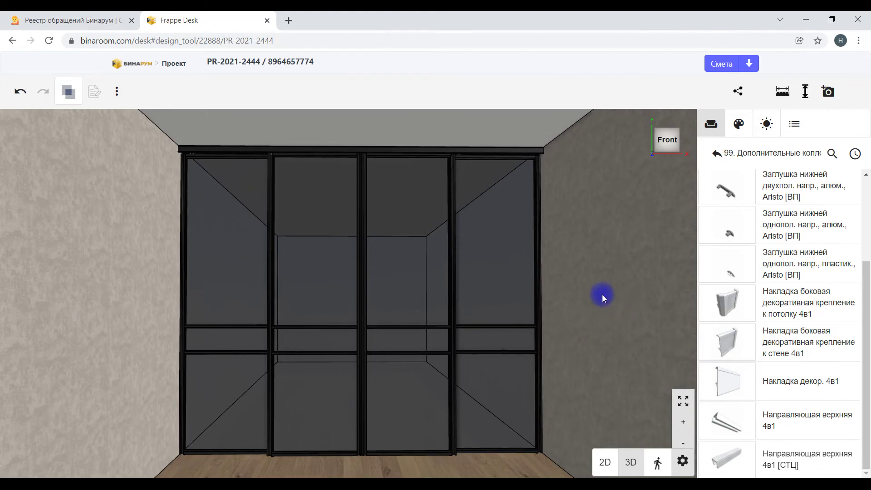
Step: Add a width dimension across the partition's ceiling edge and set its value to 3200
left_click(804, 95)
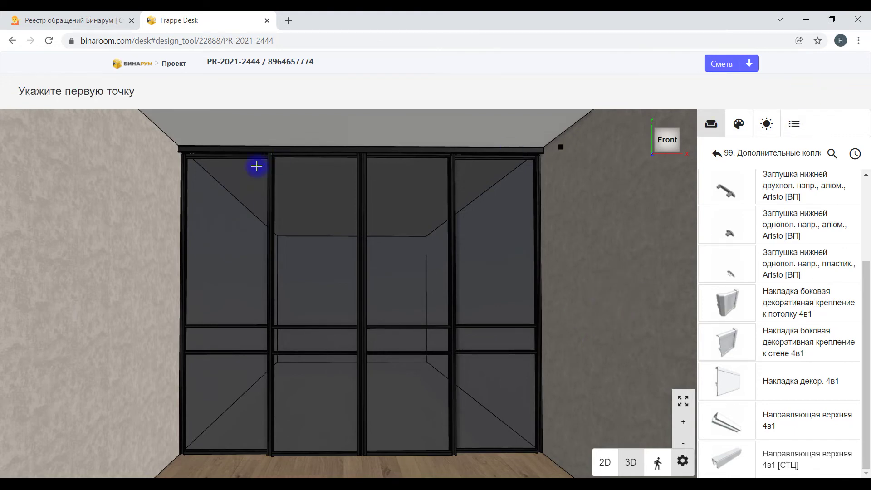
left_click(177, 145)
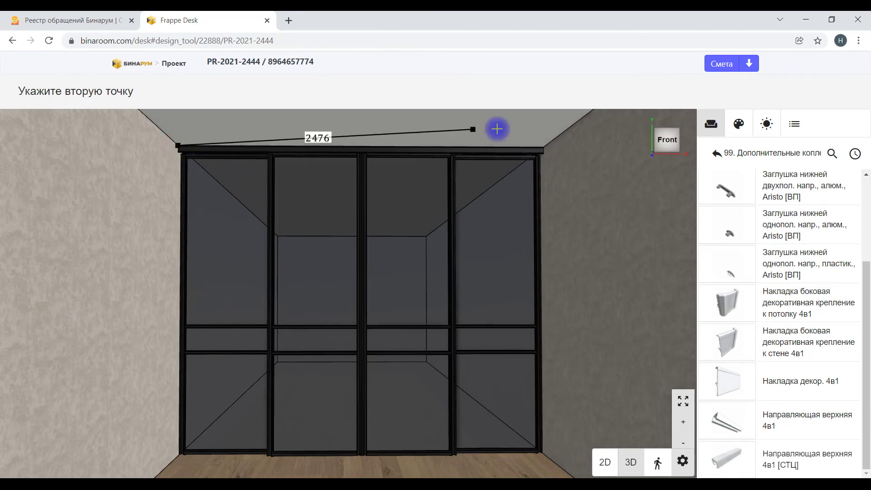
left_click(543, 145)
left_click(540, 117)
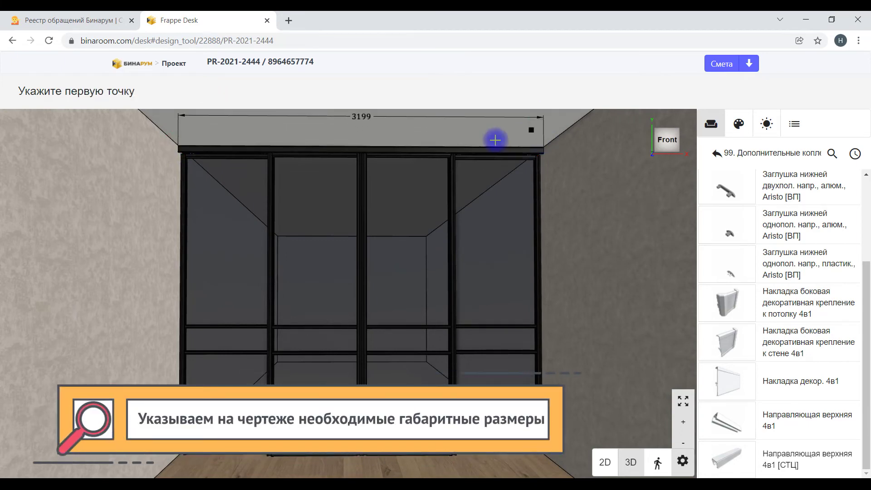
key("Escape")
left_click(363, 120)
double_click(797, 214)
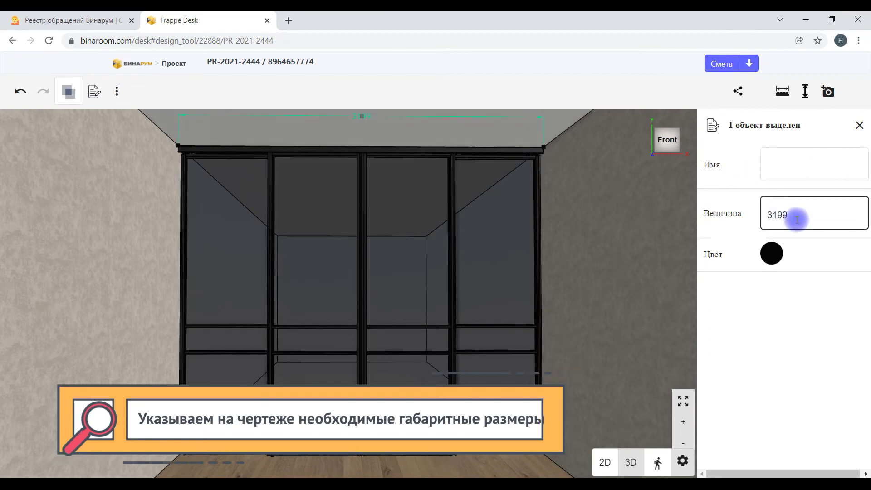
type("3200")
key("Return")
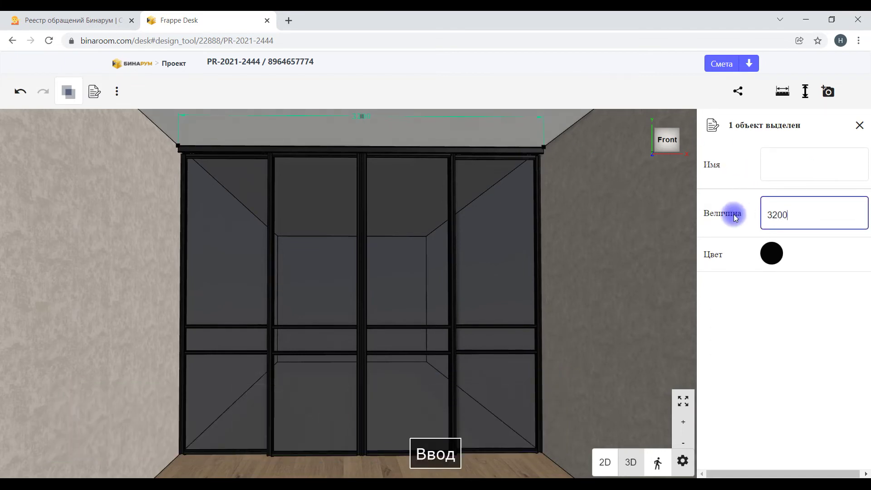
key("Escape")
left_click(601, 231)
key("Escape")
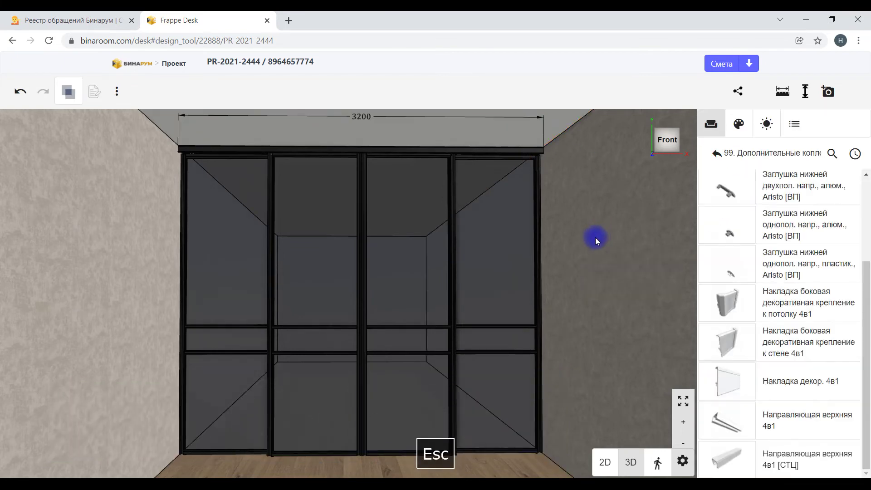
Step: Add a 2700 height dimension from the partition's top-right corner down to the floor
left_click(806, 91)
left_click(535, 155)
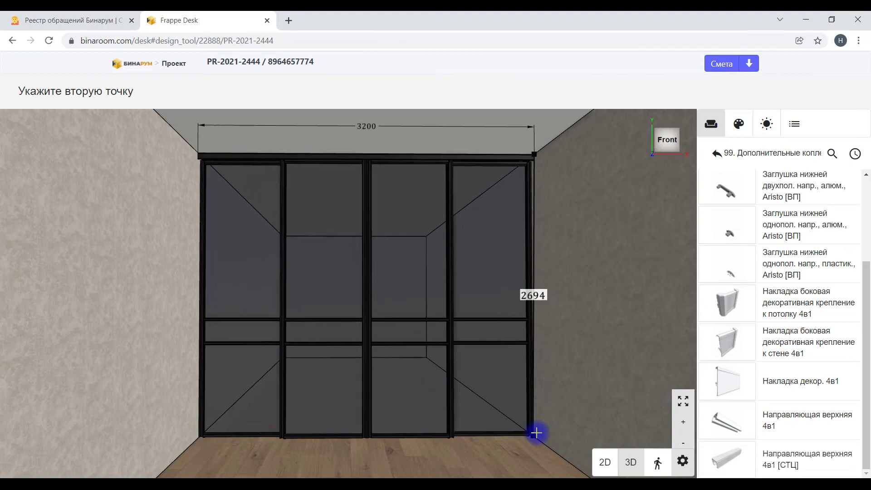
left_click(538, 434)
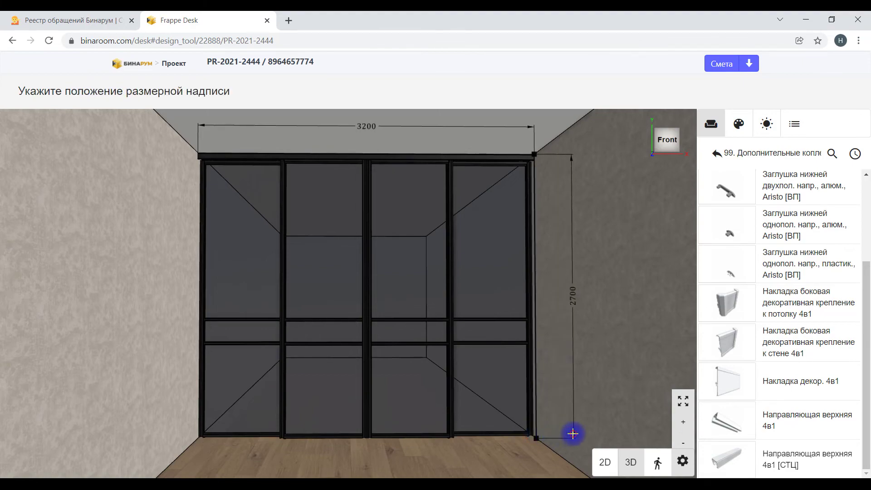
left_click(572, 434)
key("Escape")
Step: Add an 88 dimension across the top of the door profile
left_click_drag(616, 189, 585, 267)
scroll(535, 227, "up", 5)
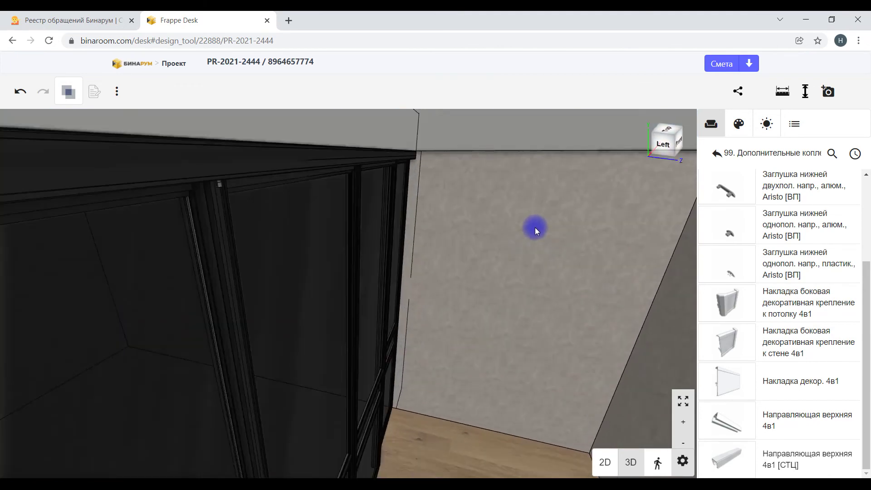
scroll(546, 249, "down", 3)
left_click_drag(649, 160, 504, 246)
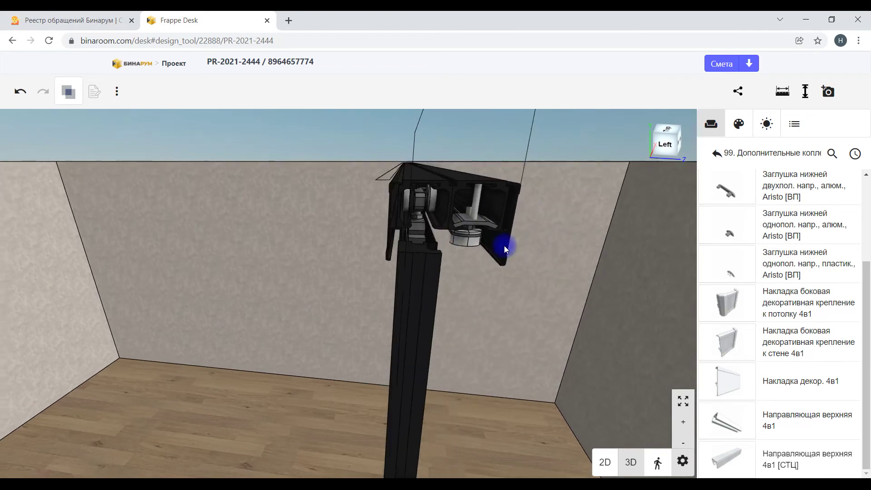
left_click(806, 91)
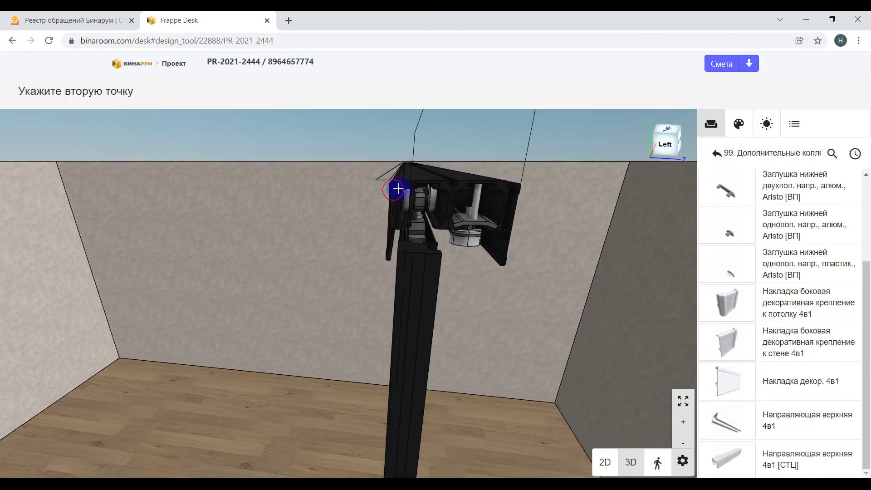
left_click(520, 193)
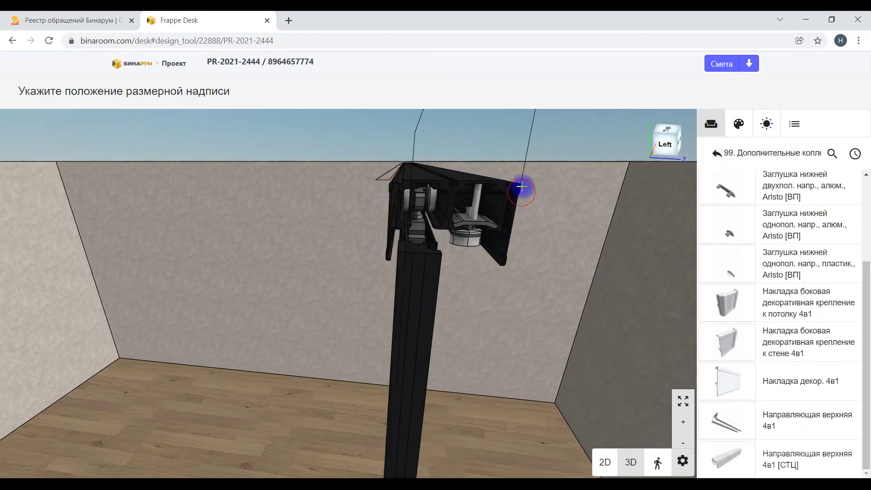
left_click(522, 144)
key("Escape")
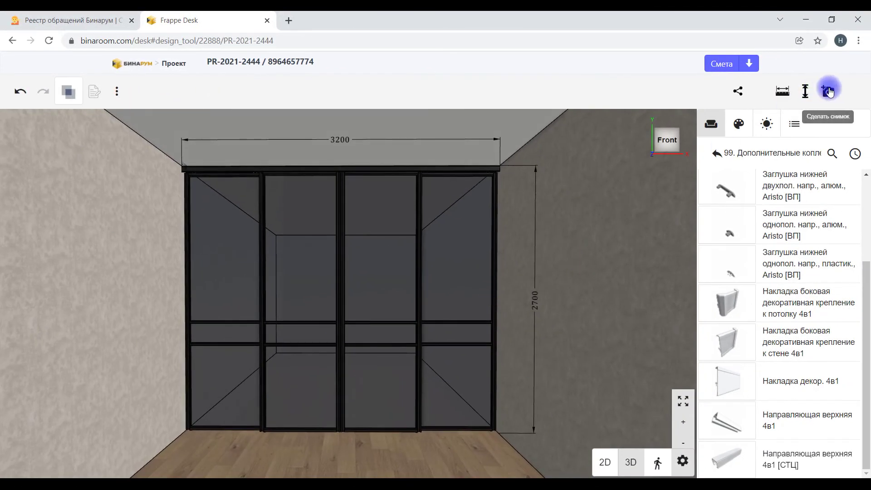
Step: Add a snapshot of the dimensioned front view to the project images
left_click(829, 91)
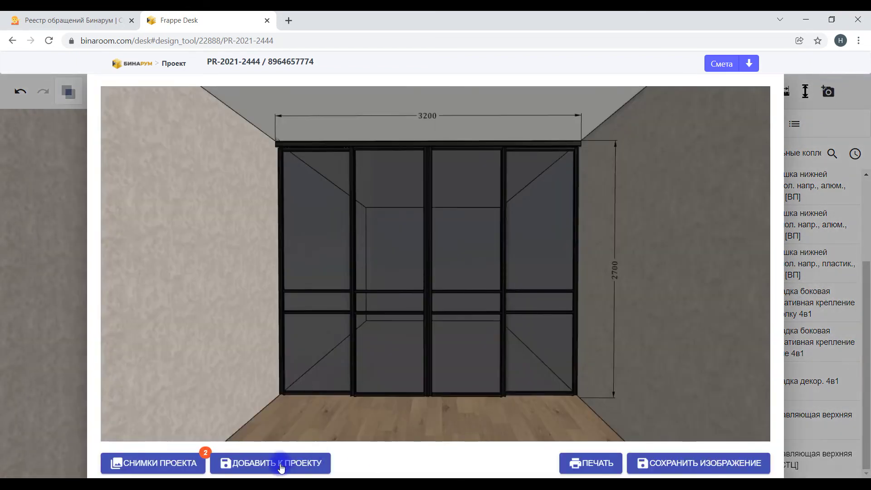
left_click(281, 466)
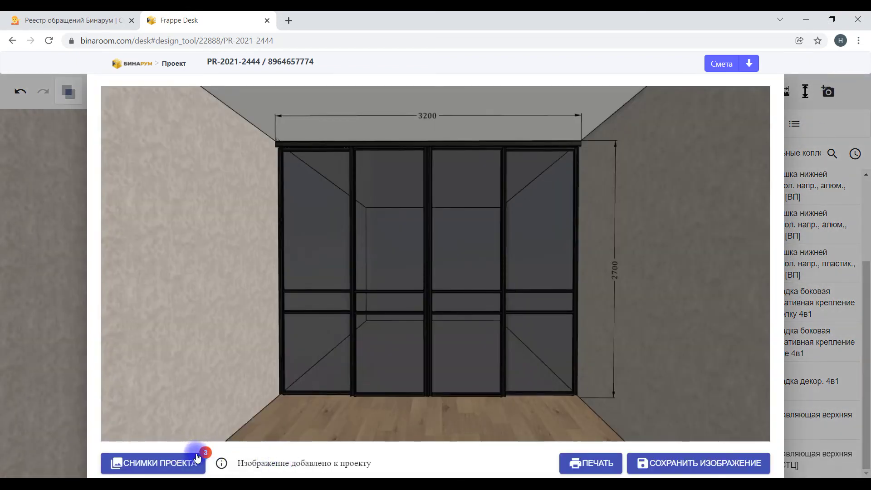
left_click(35, 354)
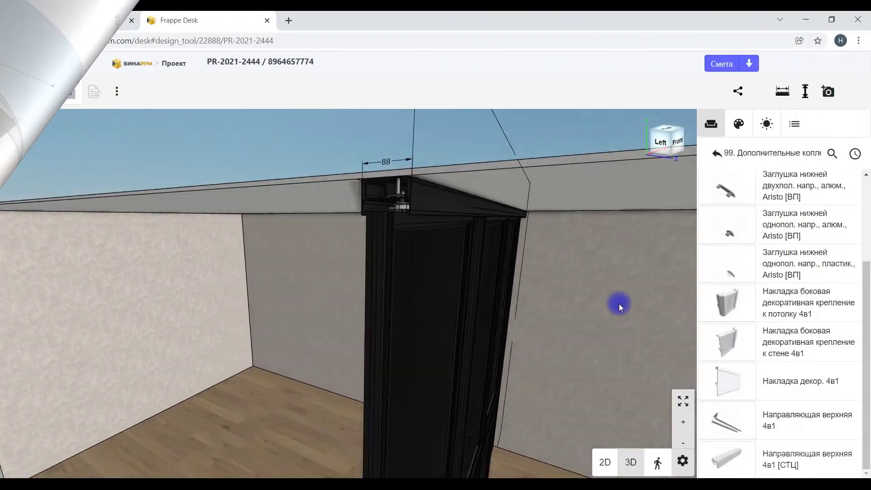
Step: Add a close-up snapshot of the door top with its 88 dimension to the project images
left_click_drag(619, 305, 587, 290)
scroll(564, 235, "up", 5)
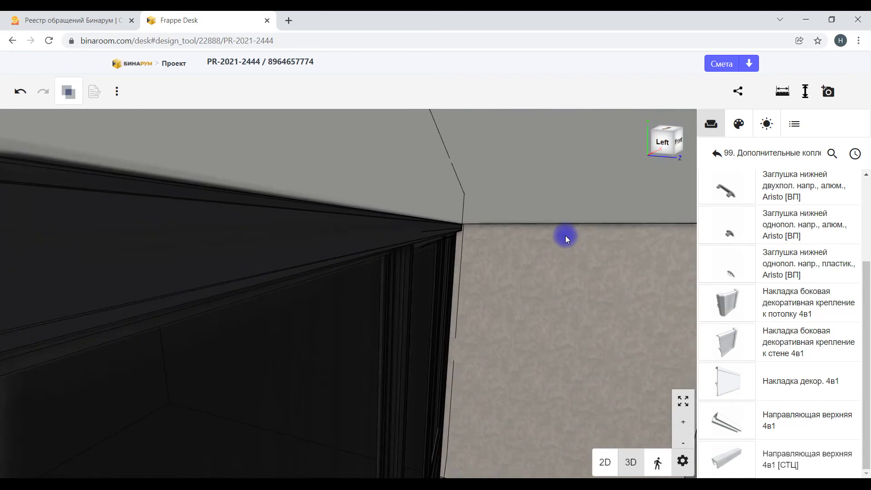
scroll(570, 246, "down", 5)
left_click_drag(565, 271, 562, 216)
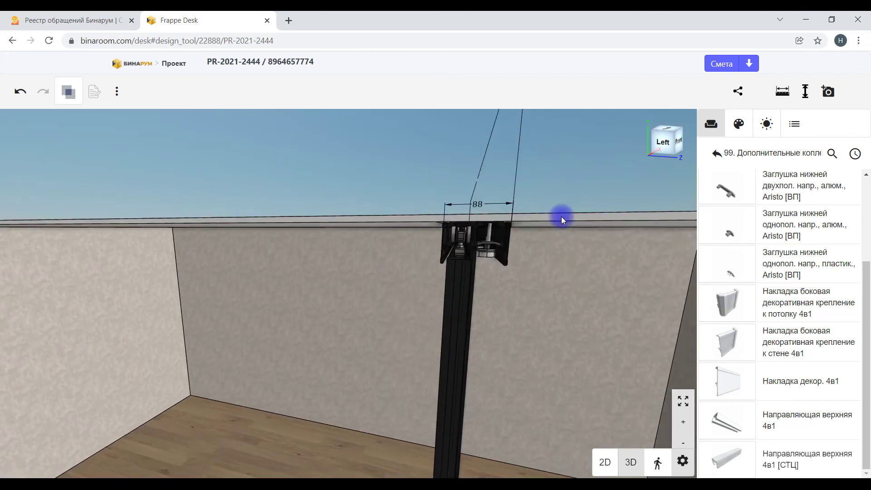
scroll(562, 216, "up", 5)
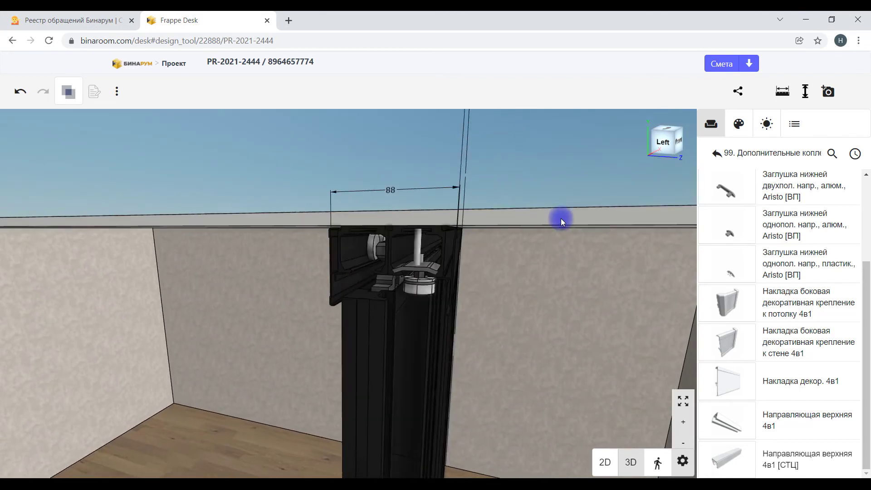
scroll(561, 219, "up", 2)
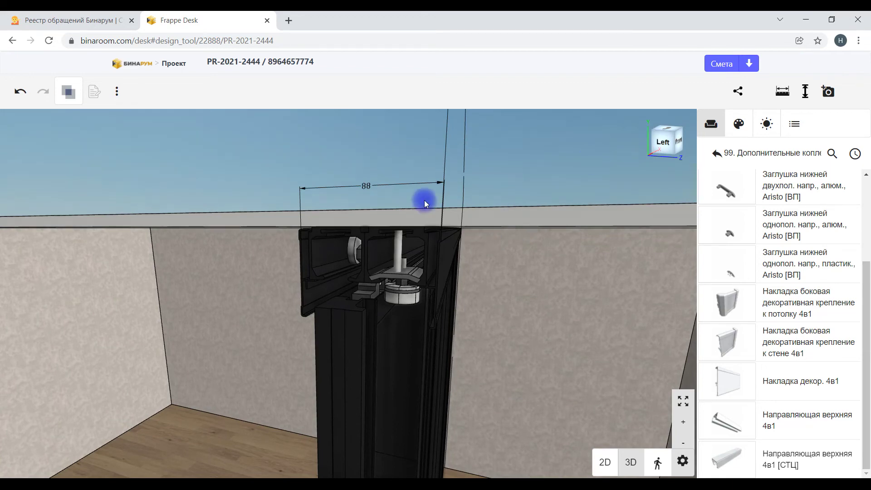
left_click(824, 91)
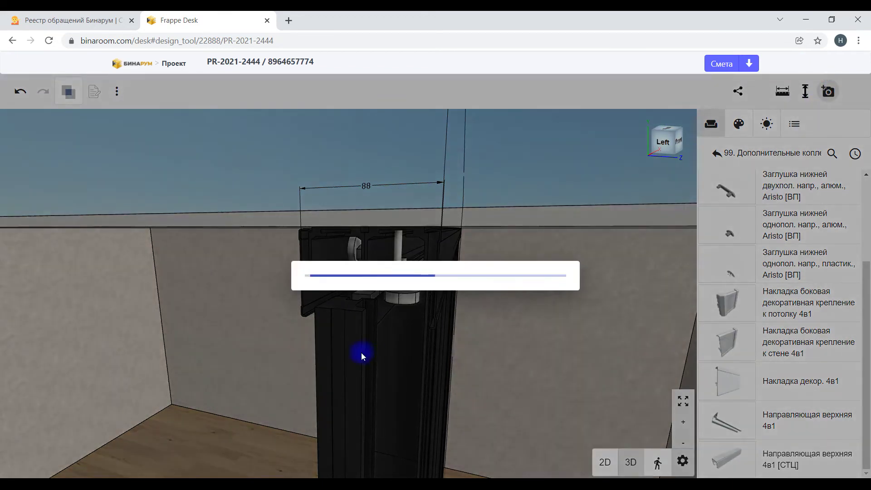
left_click(261, 471)
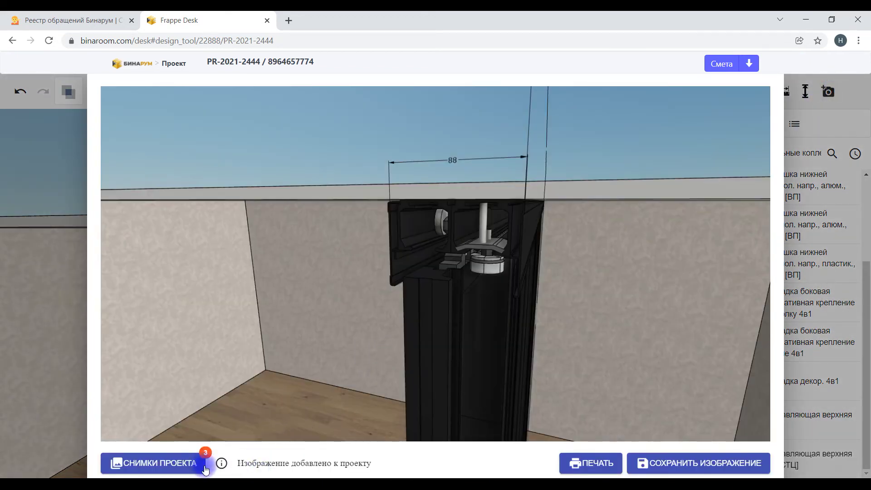
left_click(83, 413)
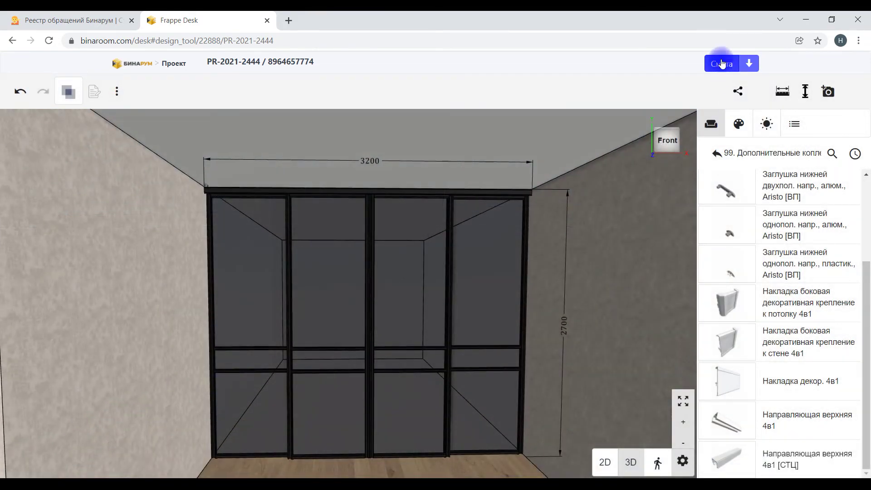
Step: Give the project's estimate a 20% discount, bringing the total to 122 304,68, and save it
left_click(721, 64)
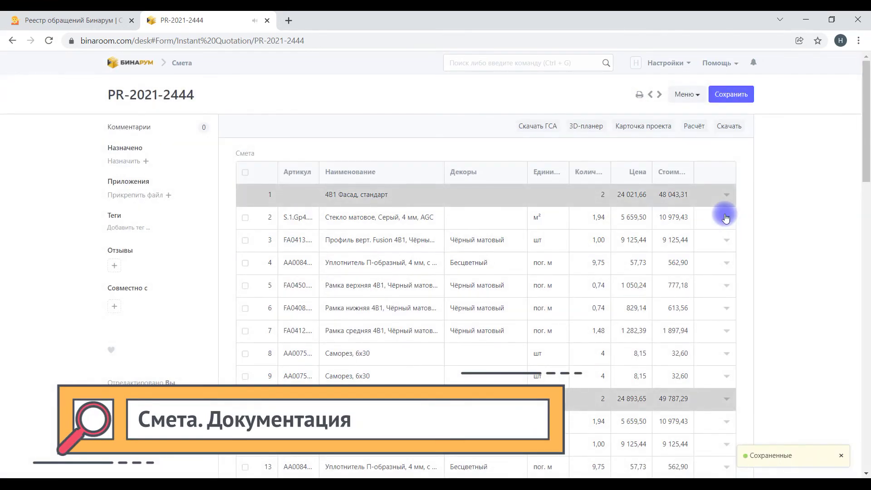
scroll(436, 295, "down", 1)
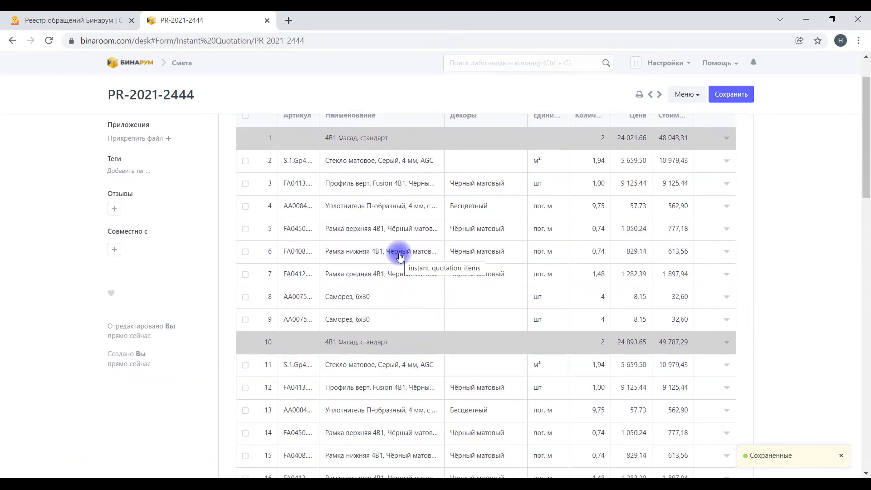
scroll(400, 256, "down", 3)
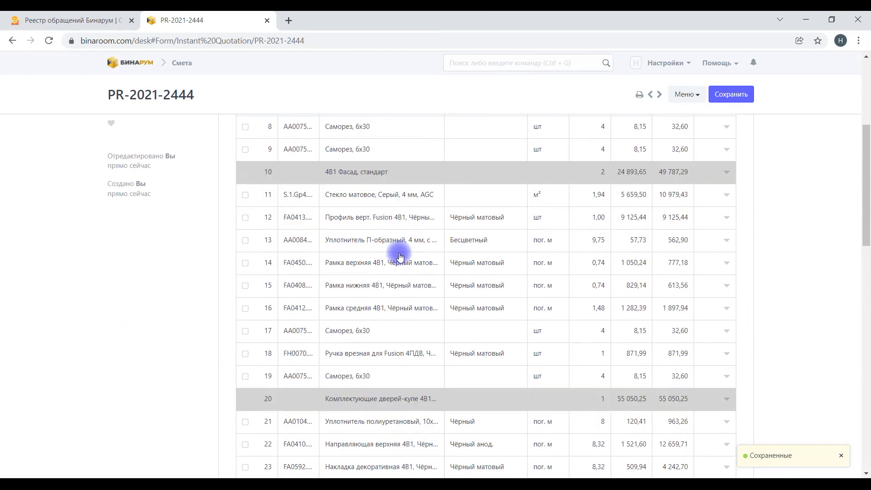
scroll(399, 256, "up", 3)
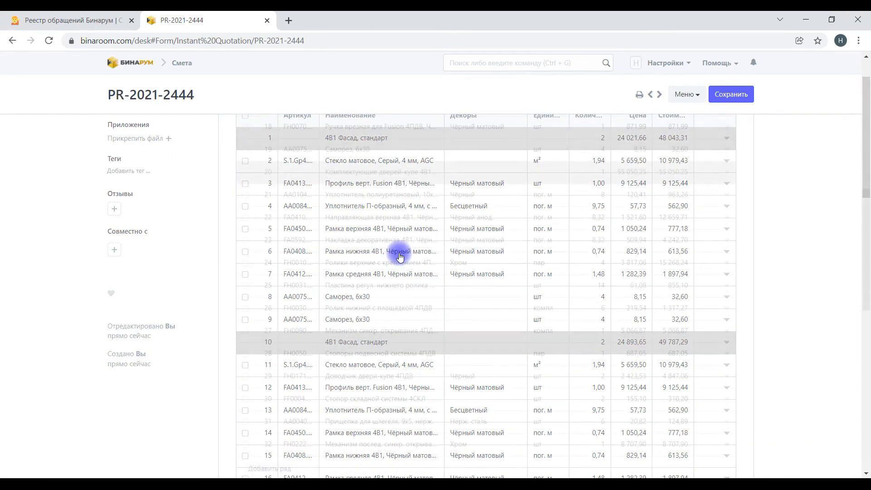
scroll(399, 257, "down", 8)
scroll(392, 185, "up", 1)
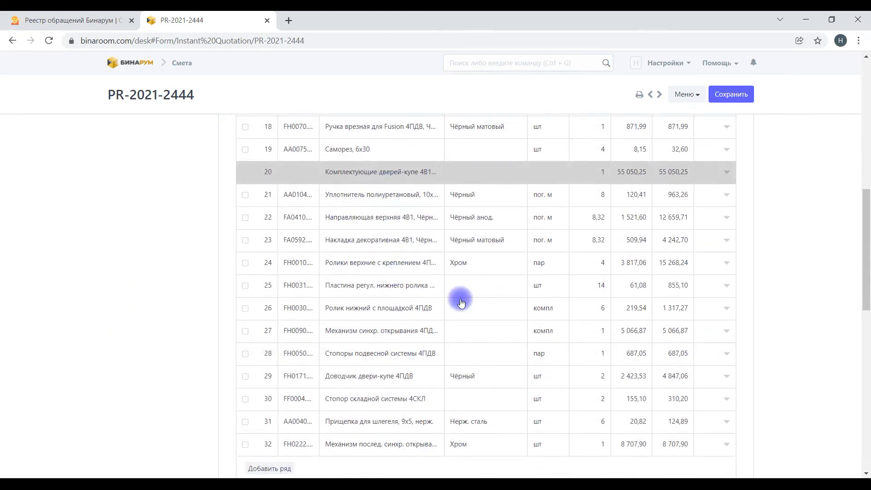
scroll(449, 361, "down", 1)
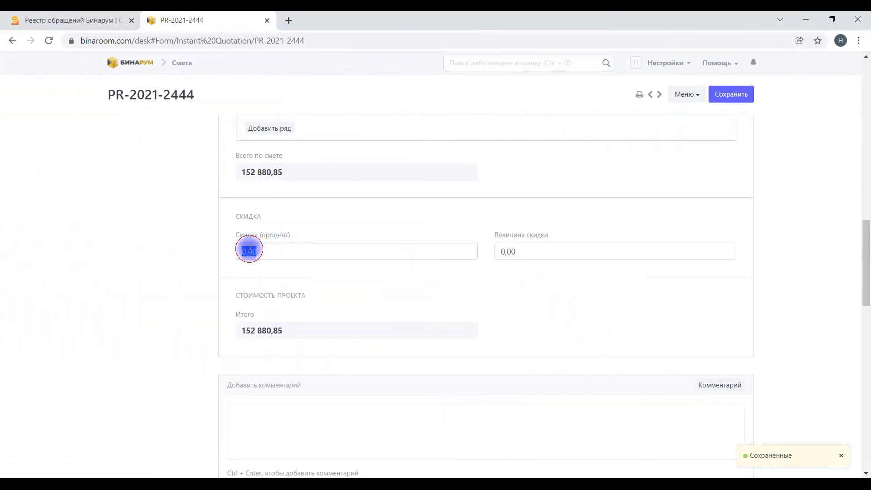
type("20")
key("ctrl+s")
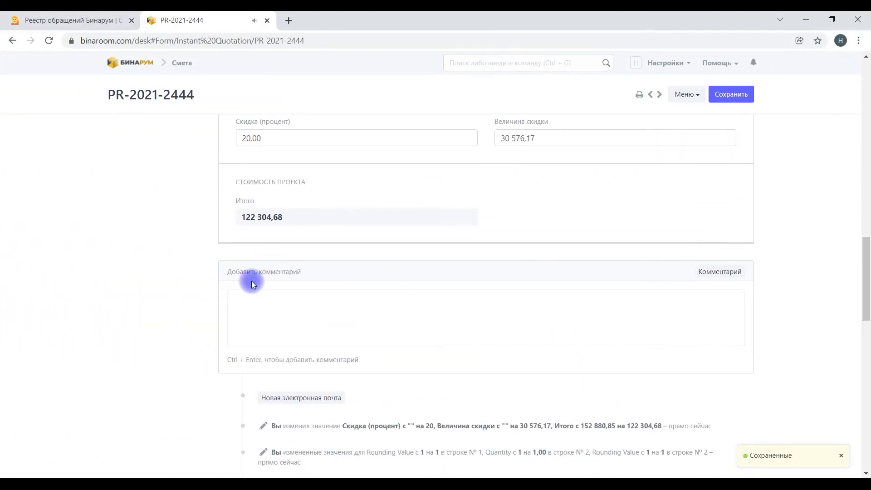
left_click(737, 94)
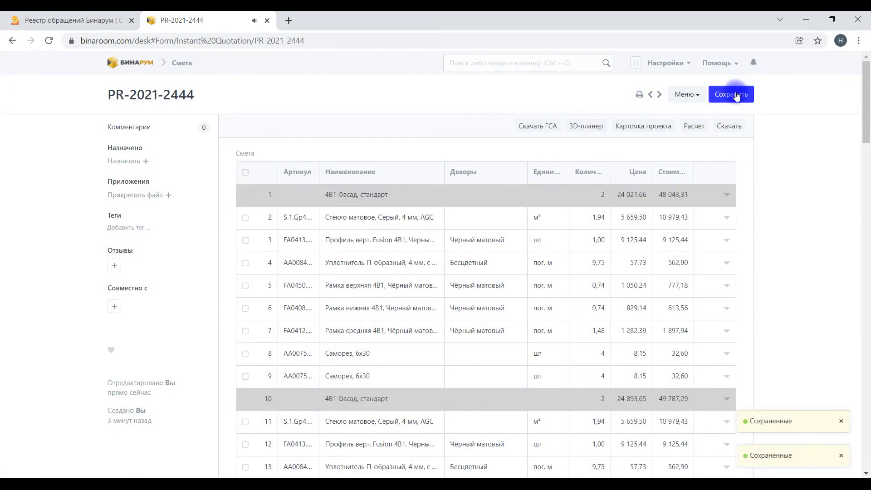
Step: Open the project card and load the estimate's four images into it
left_click(629, 126)
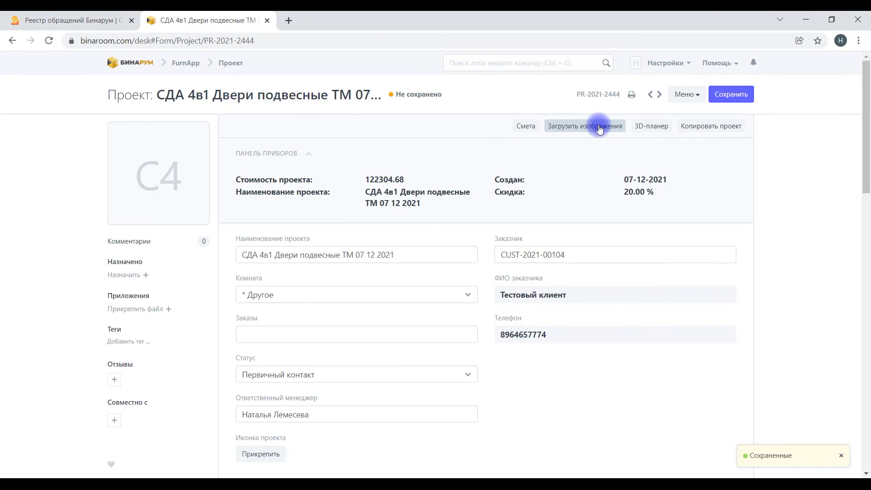
left_click(599, 129)
left_click(553, 81)
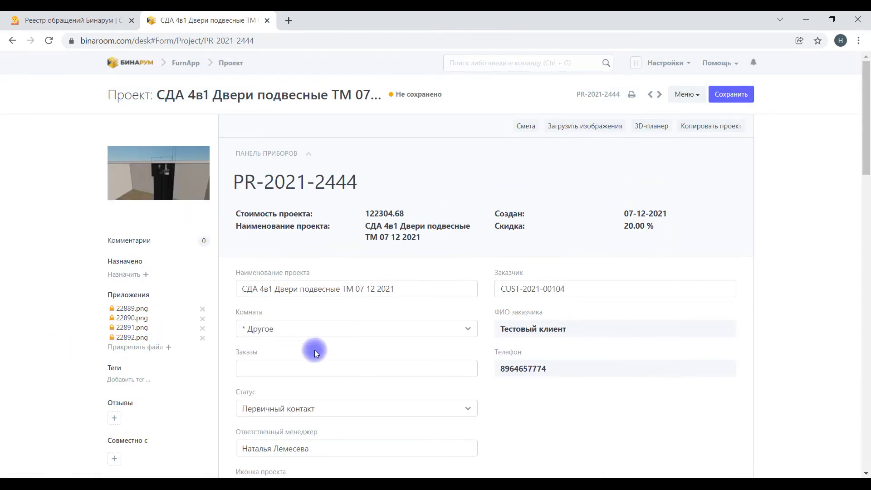
Step: Set the project's room type to Гостиная
left_click(325, 329)
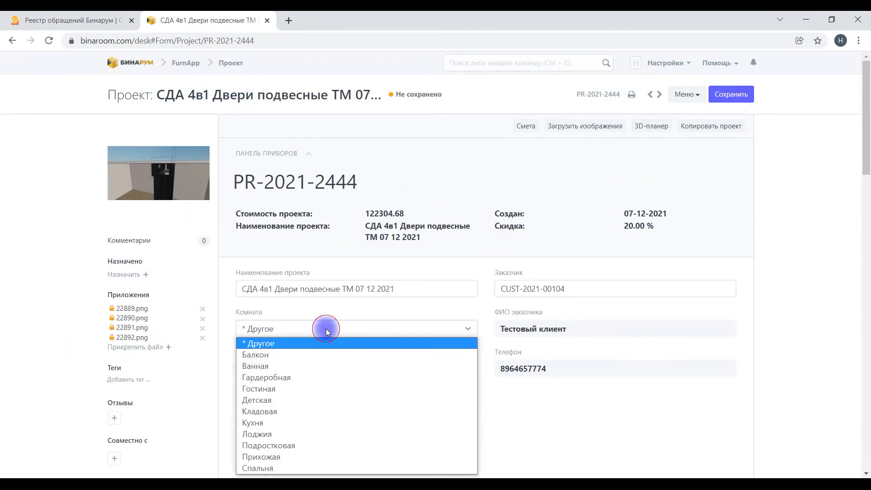
left_click(285, 386)
scroll(318, 313, "down", 3)
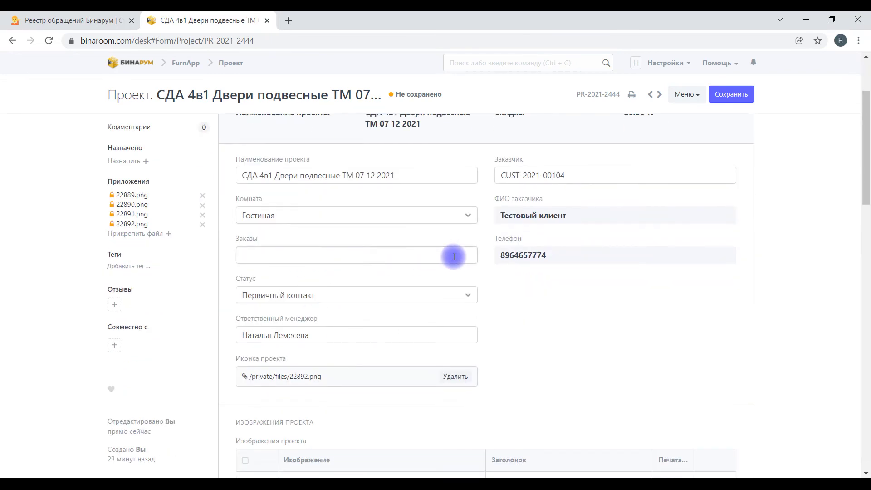
left_click_drag(469, 282, 472, 362)
Step: Create a new order for the project's customer and save it
left_click(376, 341)
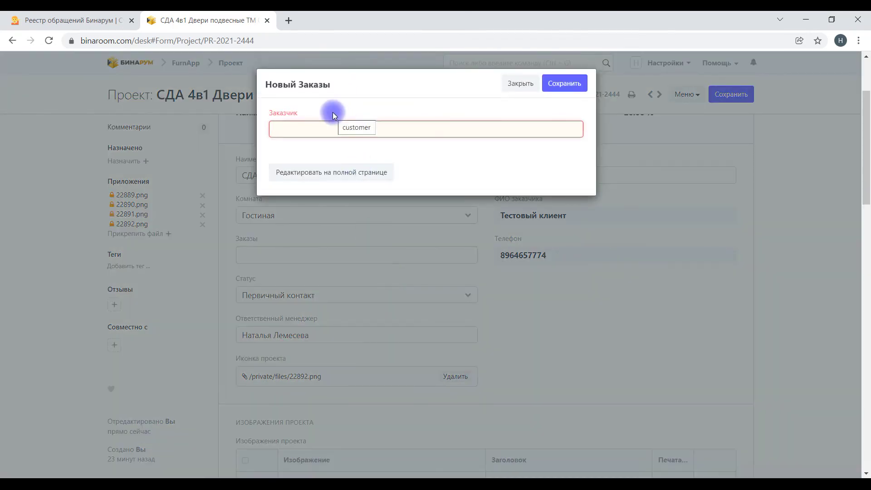
type("Т")
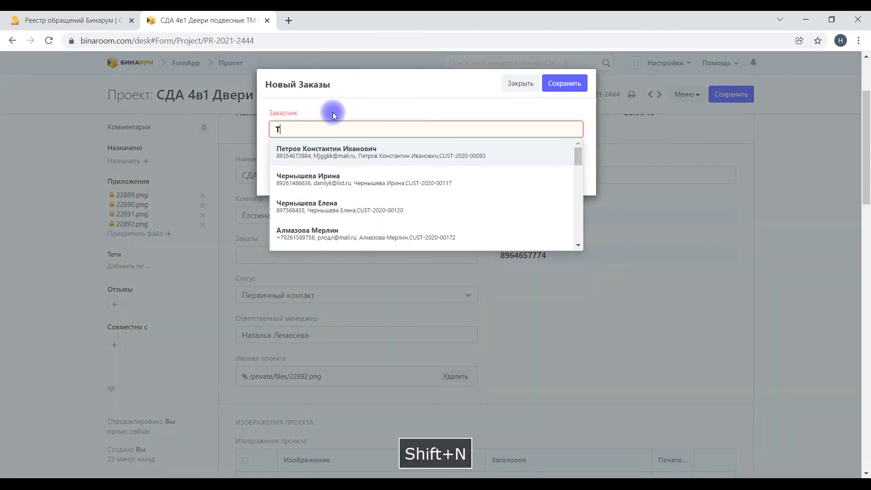
key("Return")
left_click(576, 89)
Step: Save the project with the new order linked
scroll(582, 278, "down", 6)
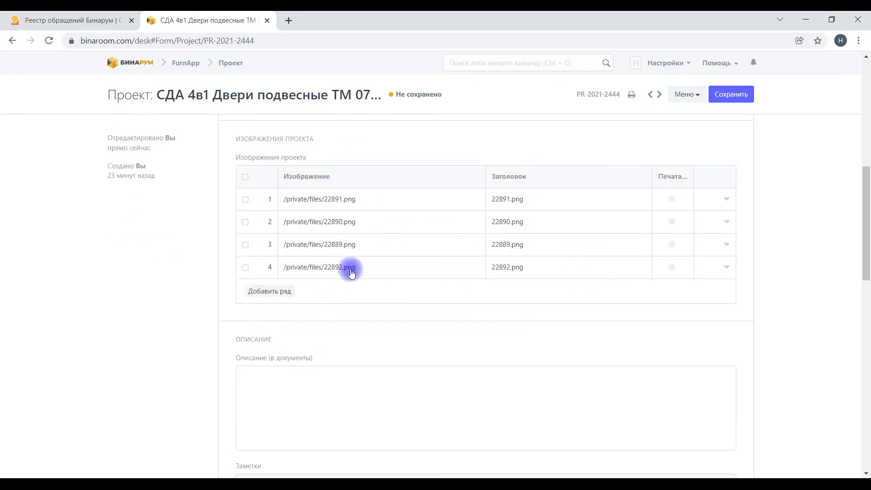
scroll(354, 258, "down", 4)
left_click(307, 226)
scroll(331, 272, "down", 4)
left_click(307, 233)
scroll(517, 331, "down", 4)
left_click(301, 311)
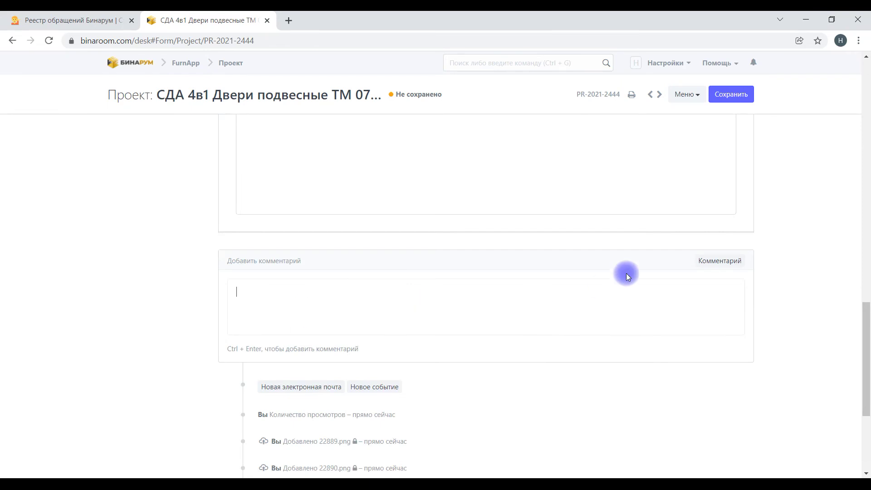
left_click(743, 101)
left_click(328, 369)
left_click(471, 370)
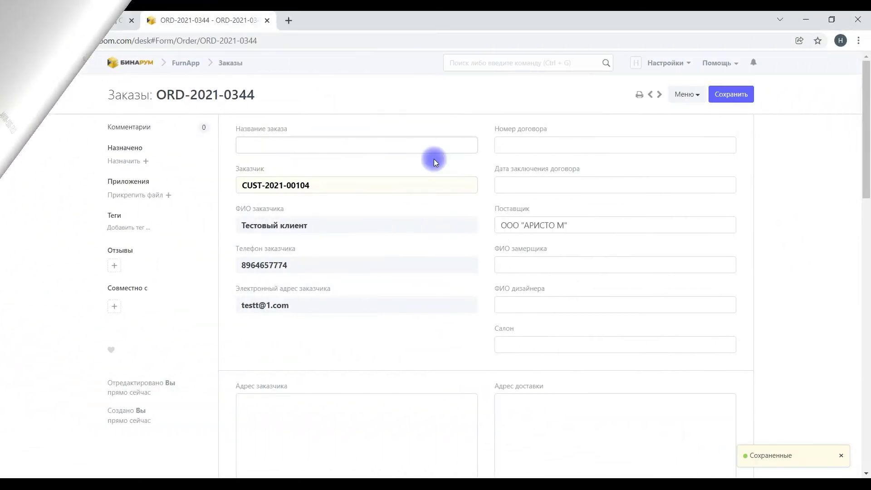
type("СДА 4 в1 Двери подвесные СО + доп ролик")
Step: Fill in the contract date 07-12-2021, the measurer, the designer, and salon ИМ
left_click(510, 147)
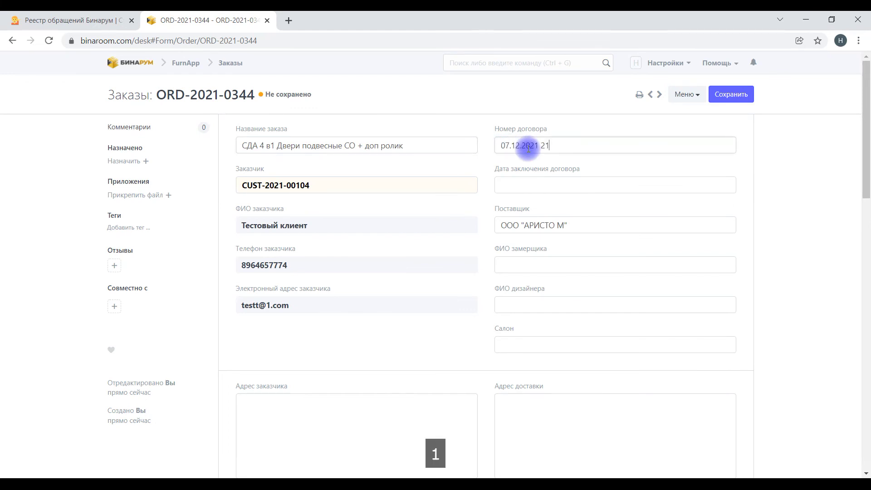
left_click(530, 184)
left_click(529, 266)
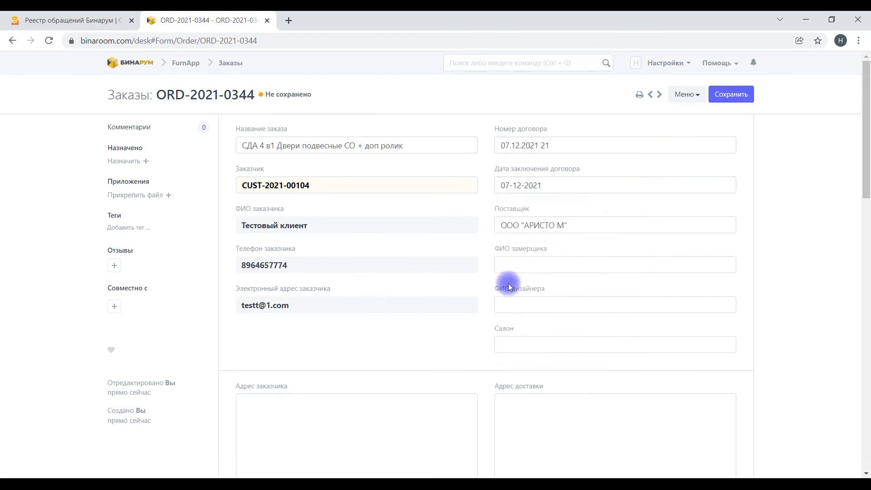
type("Иванов Иван Иванович")
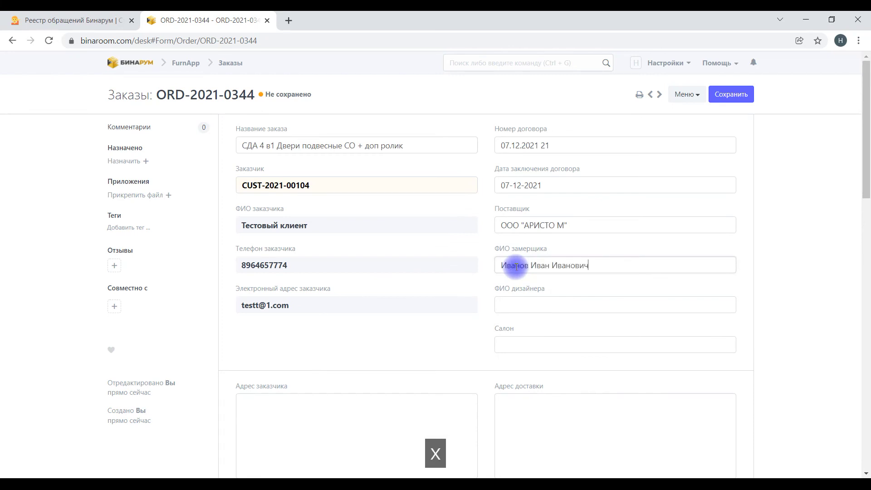
left_click(523, 309)
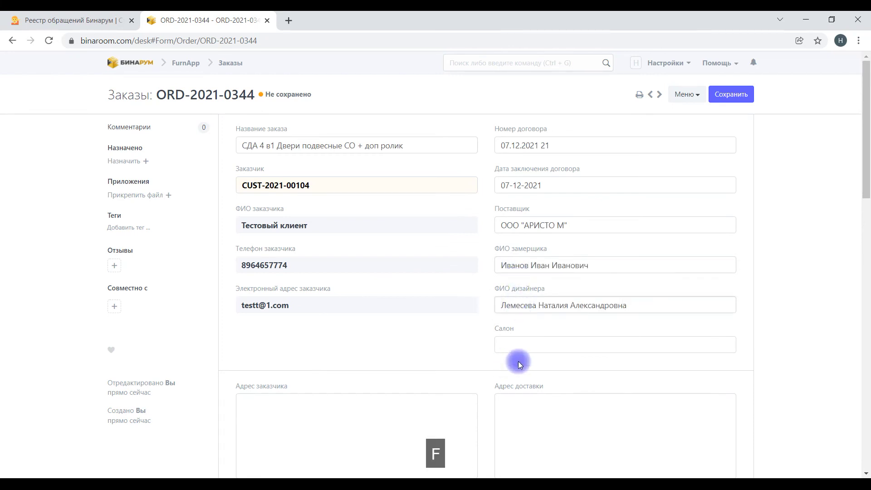
left_click(522, 343)
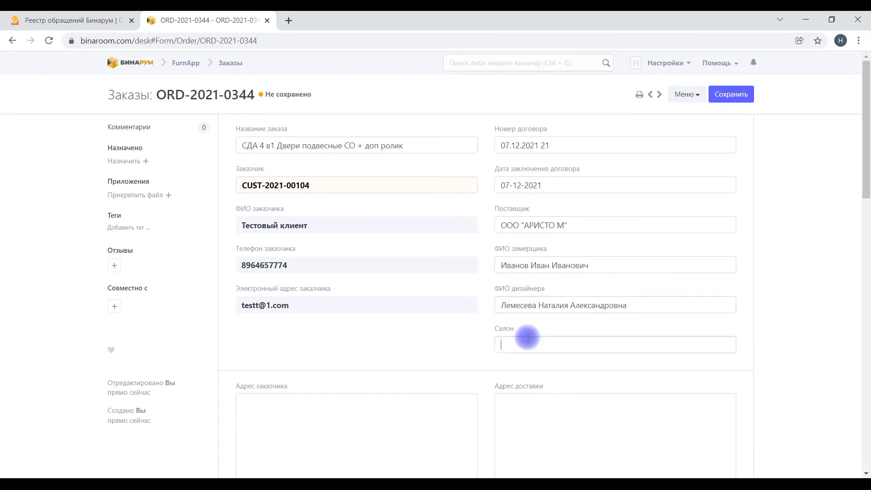
type("ИМ")
Step: Enter the customer's address and copy the same address into the delivery address
scroll(409, 318, "down", 2)
left_click(293, 284)
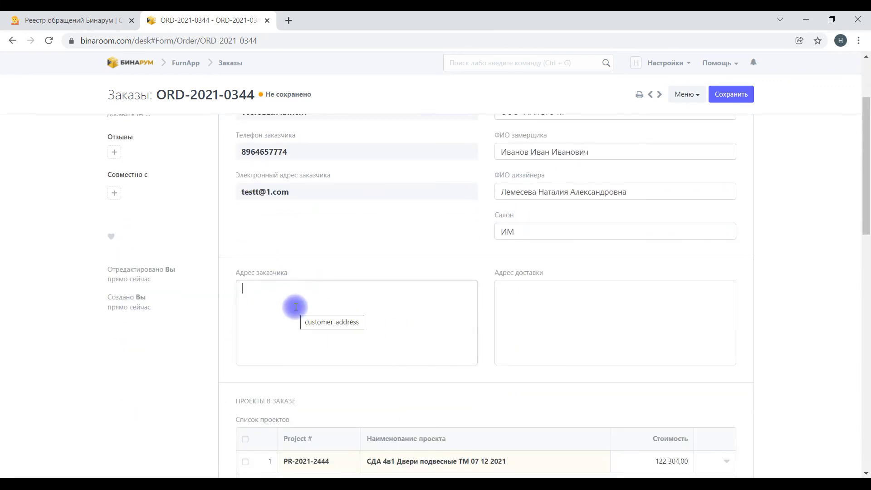
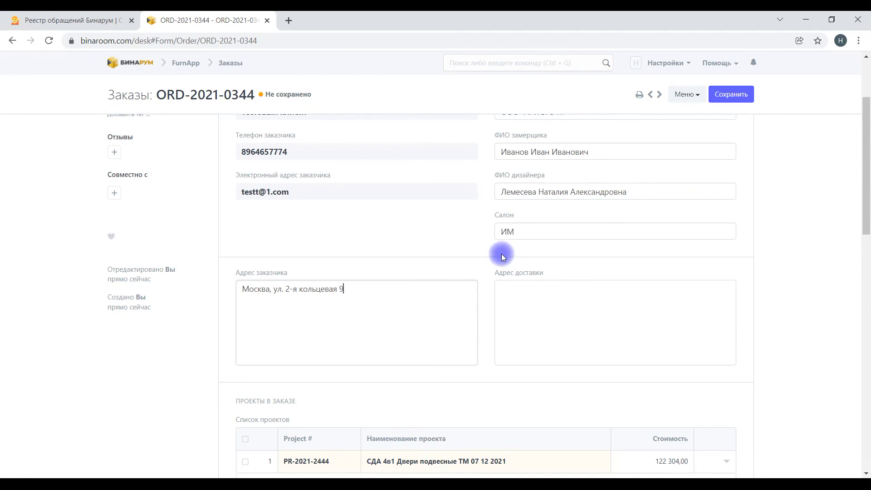
left_click_drag(366, 293, 252, 292)
right_click(278, 295)
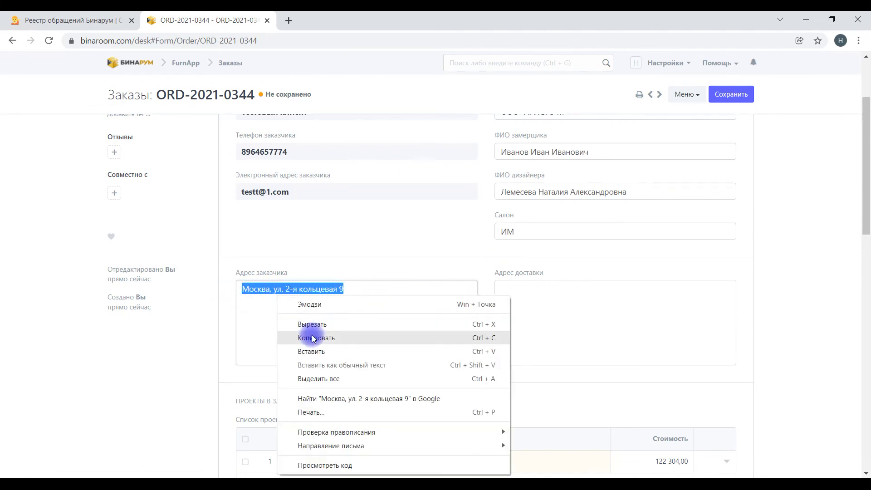
left_click(313, 338)
right_click(556, 293)
left_click(585, 382)
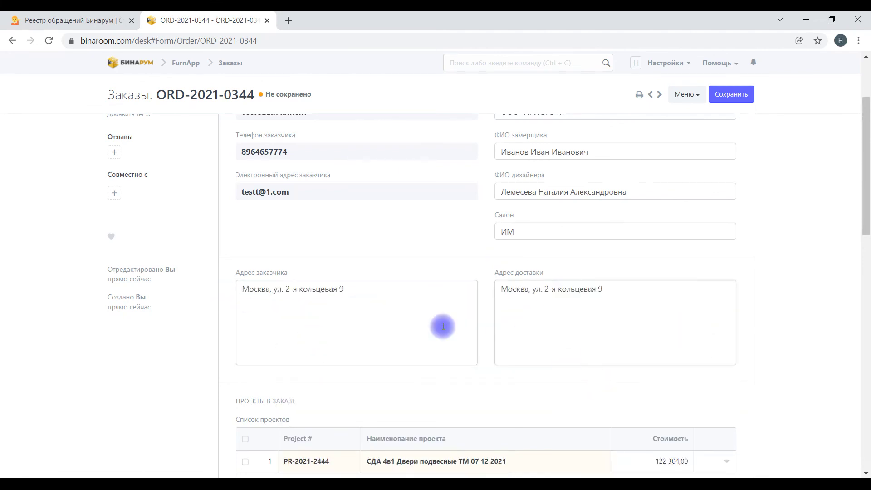
scroll(454, 329, "down", 3)
scroll(429, 326, "down", 3)
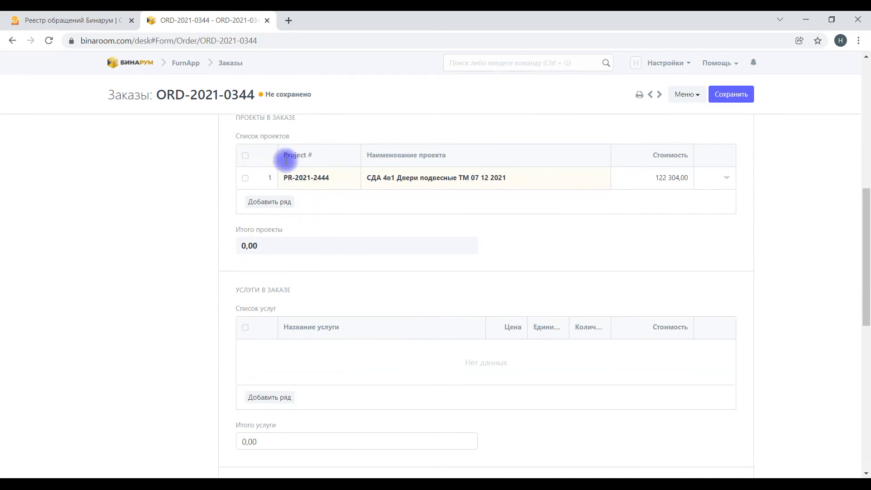
Step: Add a Доставка service row priced at 1 000,00
scroll(354, 259, "down", 3)
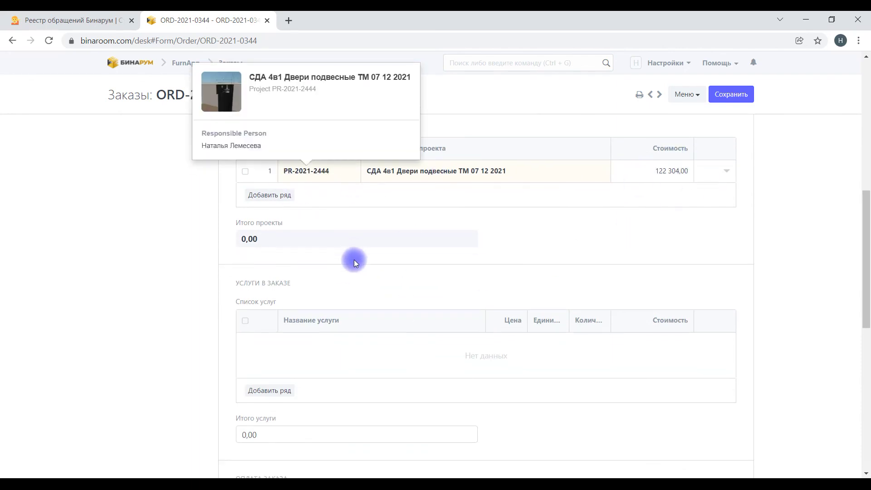
left_click(273, 284)
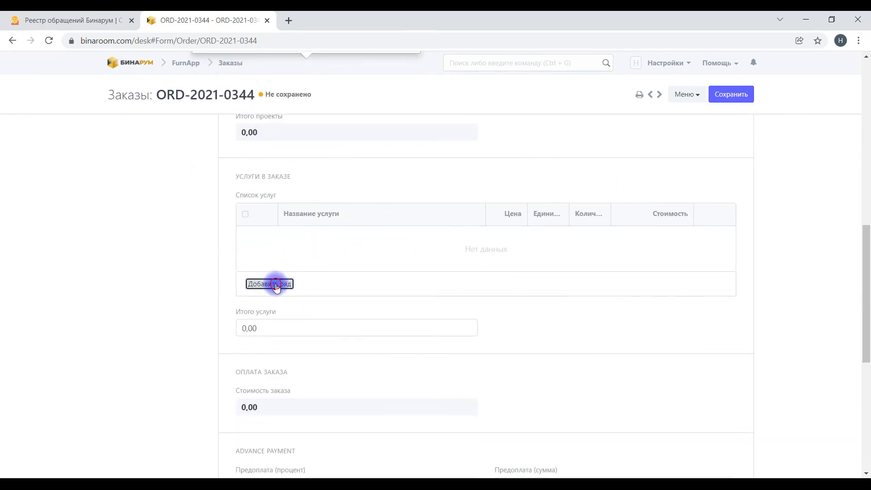
left_click(458, 237)
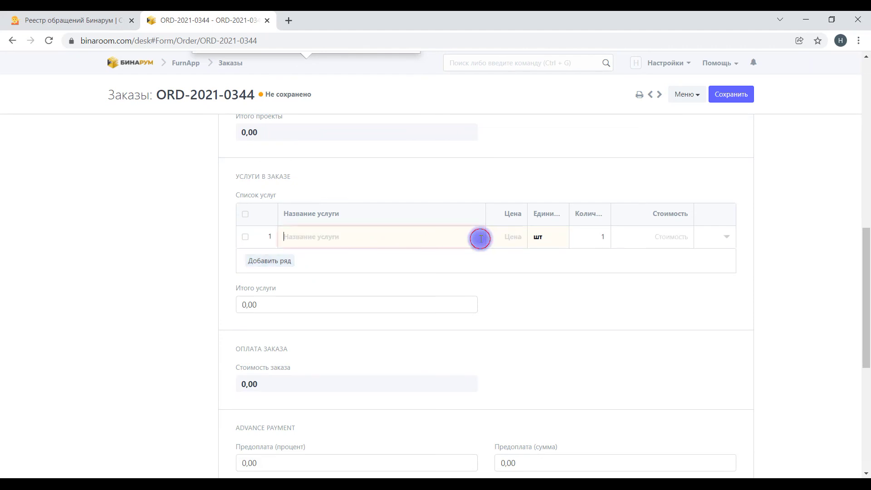
left_click(313, 254)
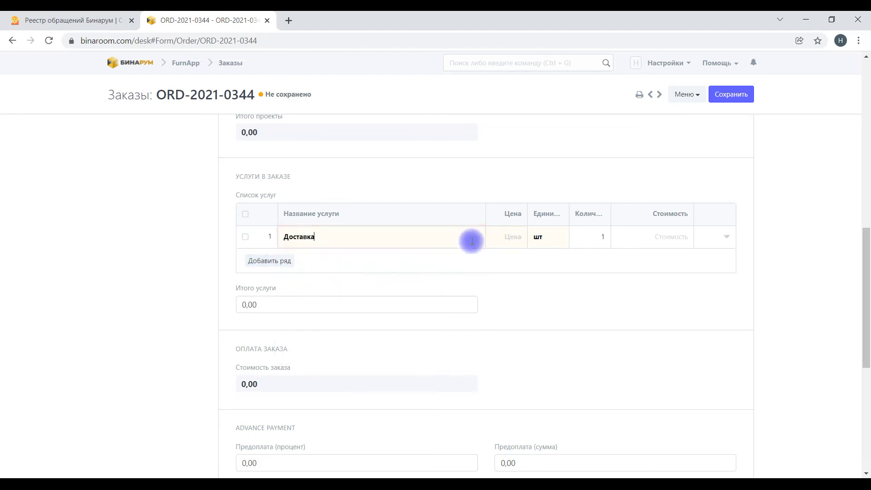
left_click(512, 235)
type("1 000")
key("Return")
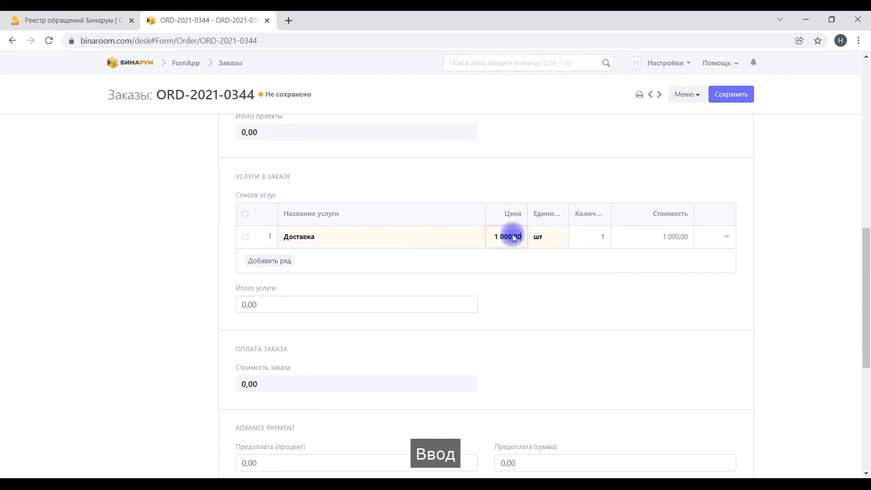
Step: Add the built-in furniture installation service priced at 12 000,00
left_click(263, 258)
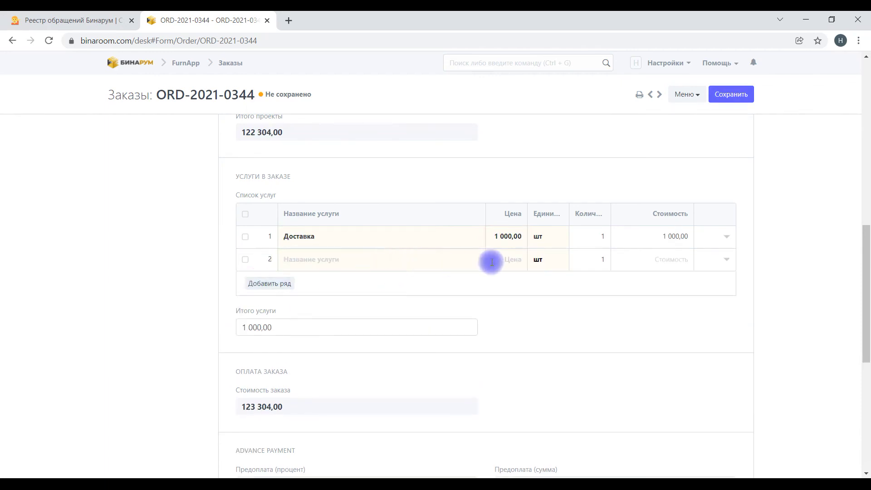
left_click_drag(479, 290, 487, 325)
left_click(392, 299)
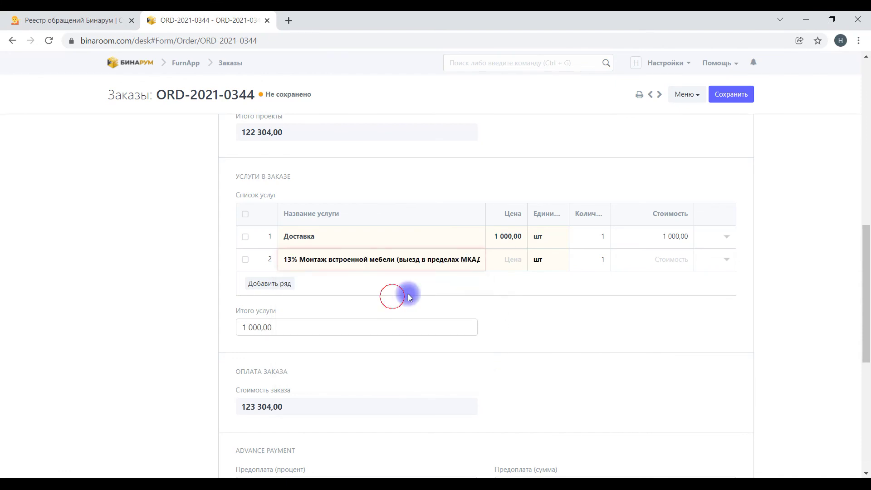
left_click(496, 260)
type("12000")
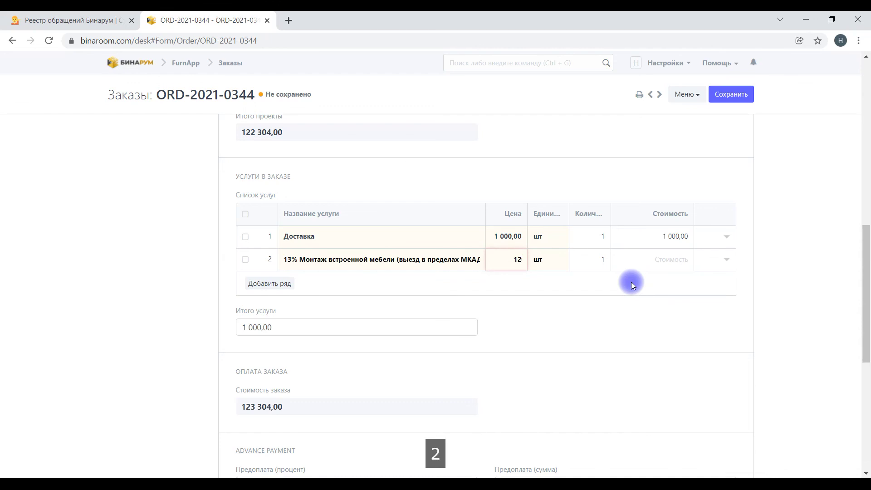
left_click(632, 284)
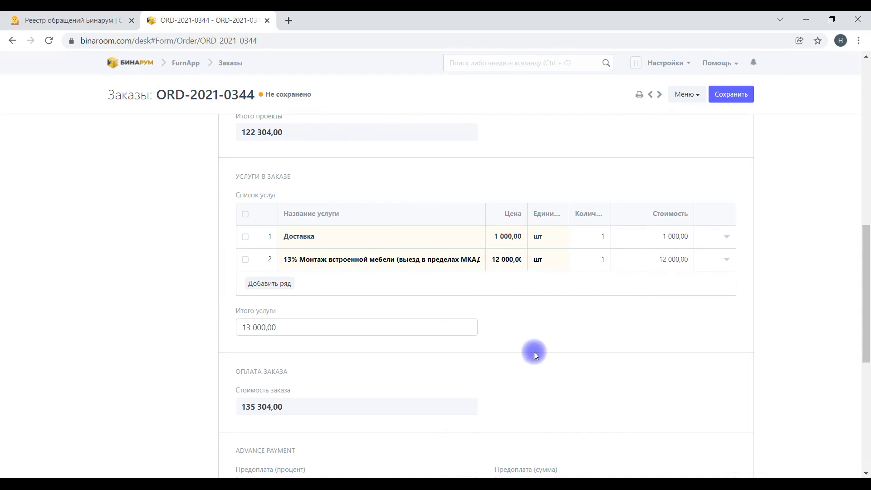
scroll(248, 297, "down", 3)
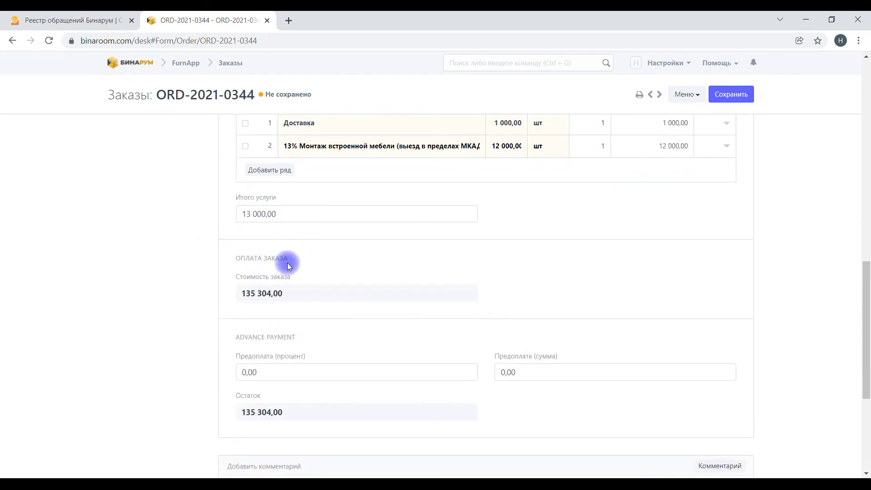
Step: Set the prepayment to 50%, then to a 70 000,00 amount (51,74%), and save the order
scroll(282, 253, "down", 4)
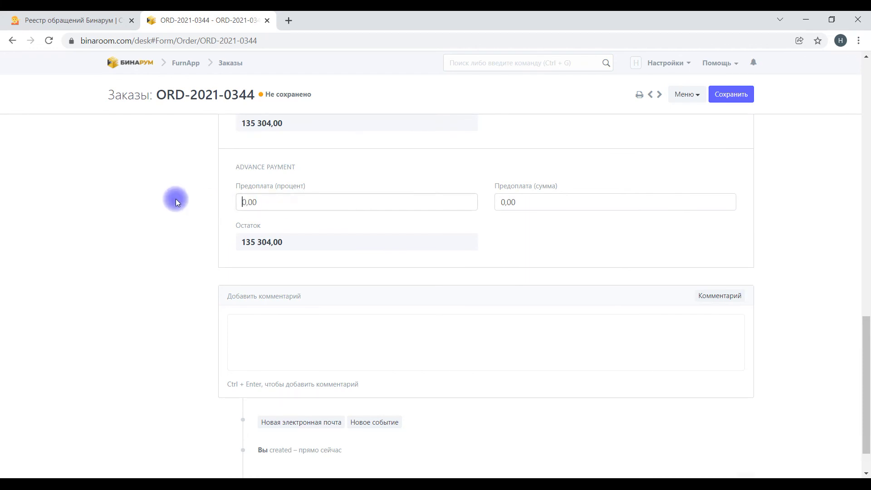
left_click(309, 210)
type("50")
key("Delete")
key("Return")
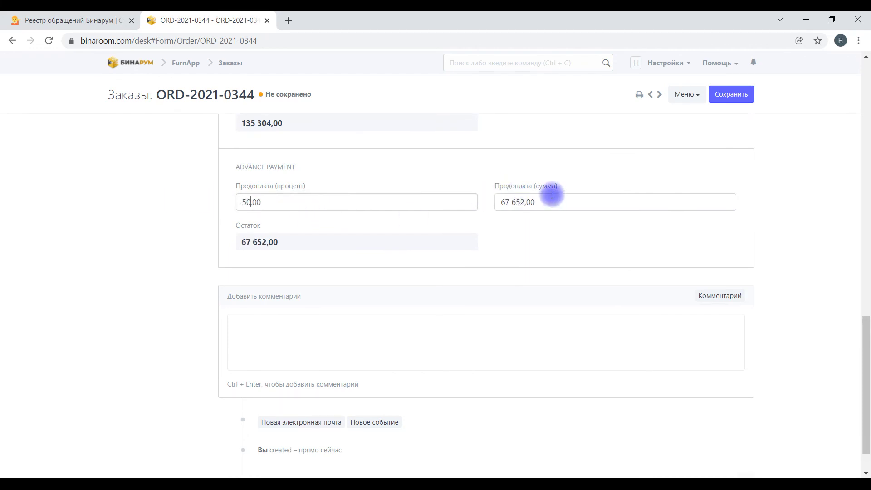
triple_click(551, 203)
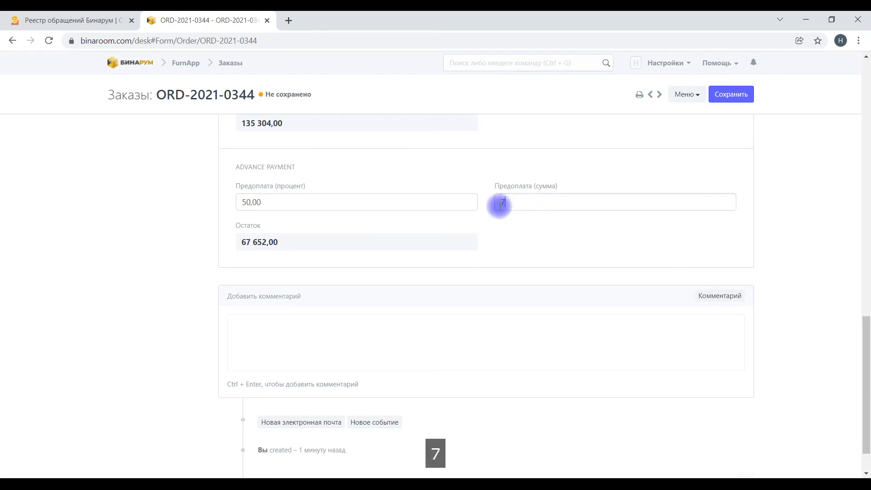
key("Return")
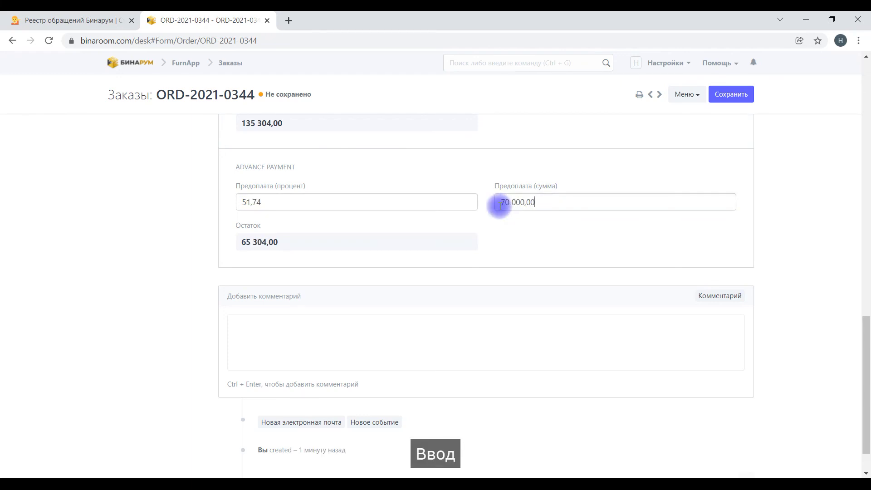
scroll(330, 357, "down", 1)
left_click(278, 284)
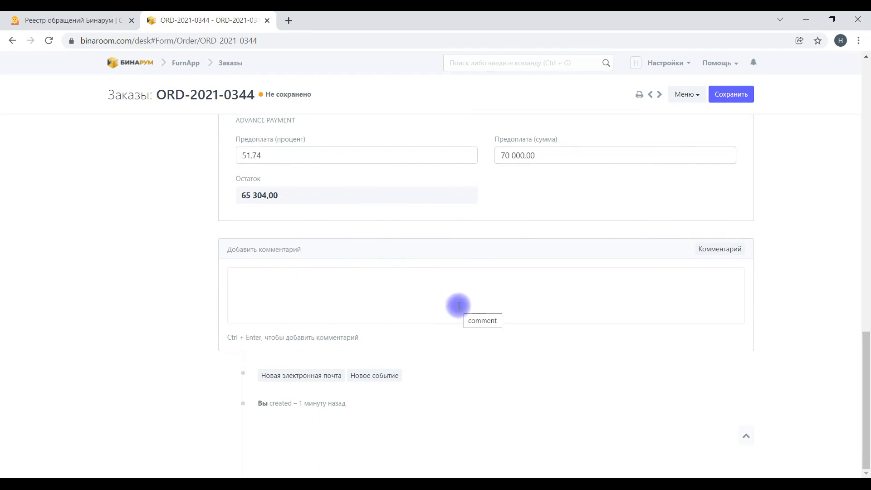
left_click(733, 96)
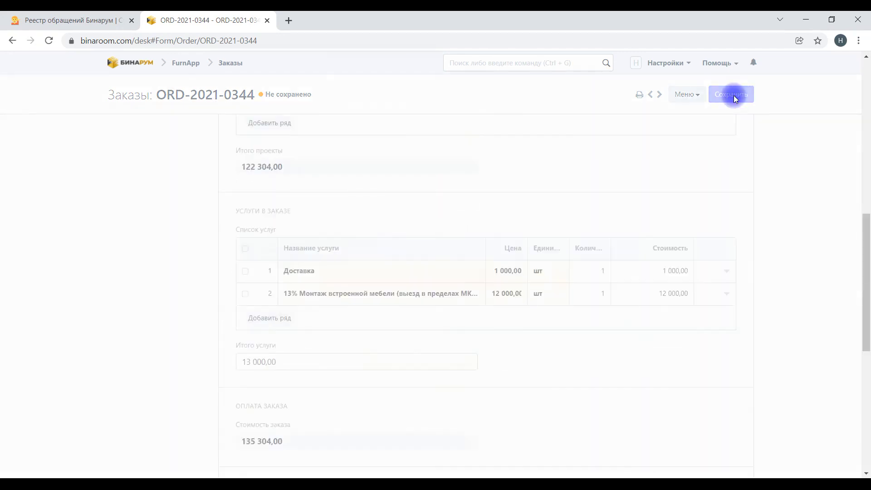
Step: Open the order's print preview in the Приложение №1 appendix format
left_click(640, 96)
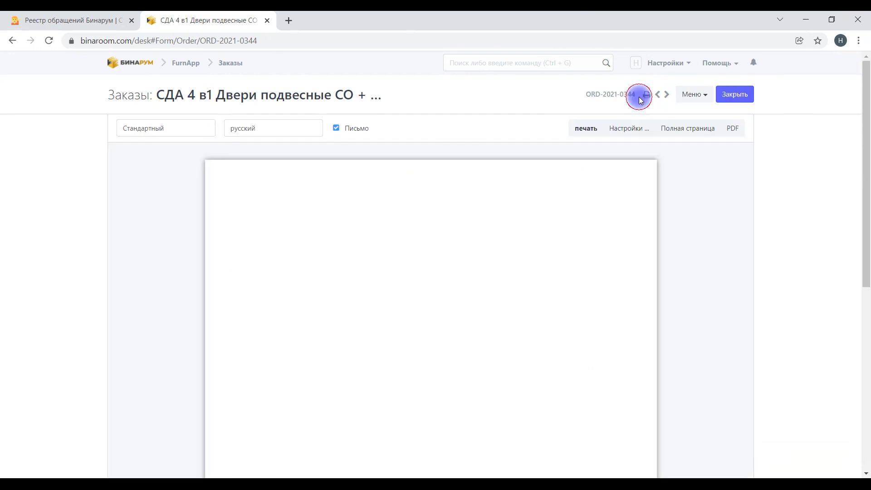
left_click(163, 128)
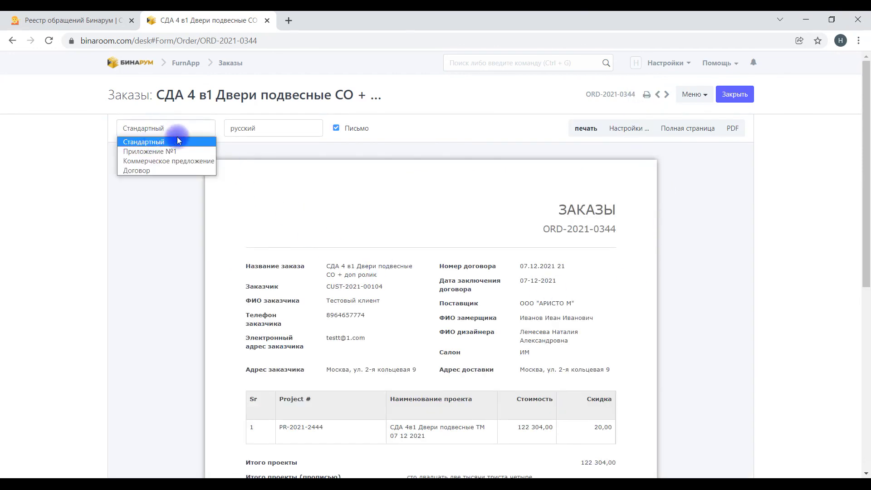
scroll(454, 318, "down", 7)
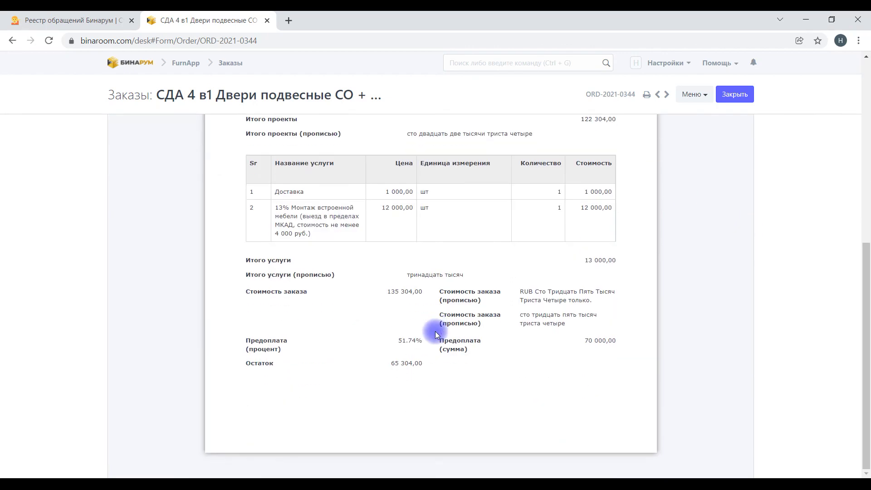
scroll(436, 335, "up", 10)
left_click(165, 129)
left_click(152, 151)
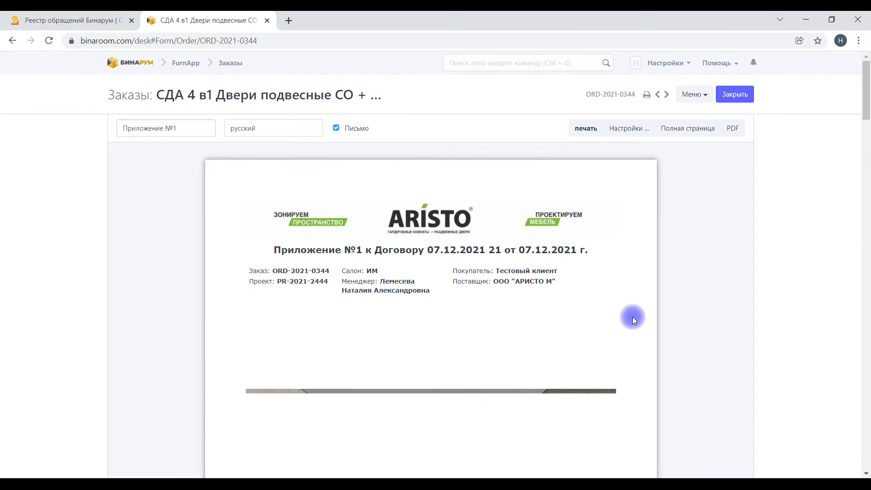
scroll(564, 317, "down", 5)
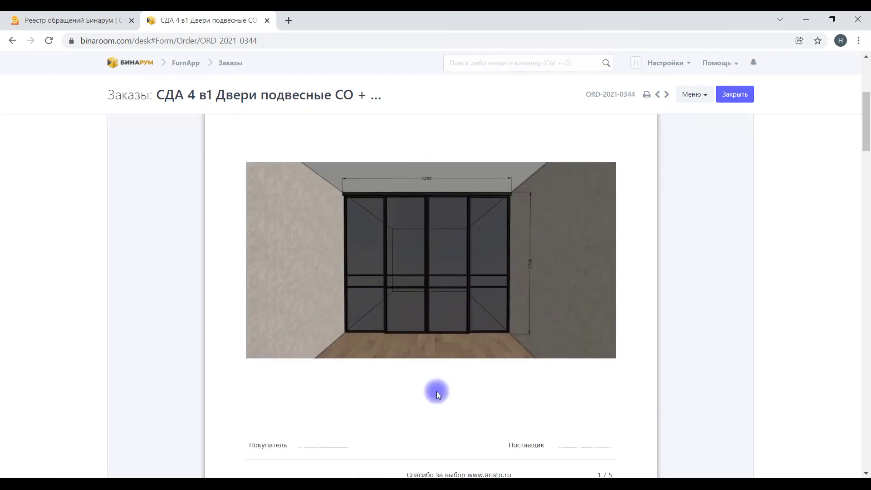
scroll(532, 353, "down", 15)
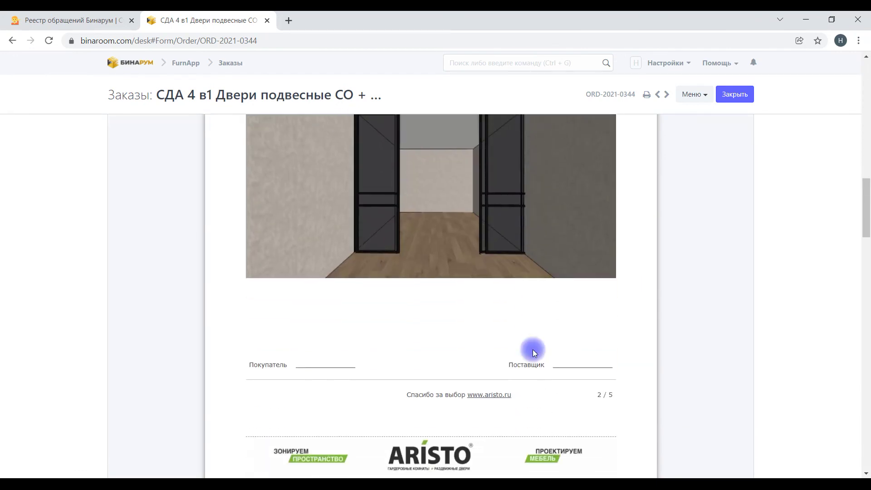
scroll(532, 350, "down", 20)
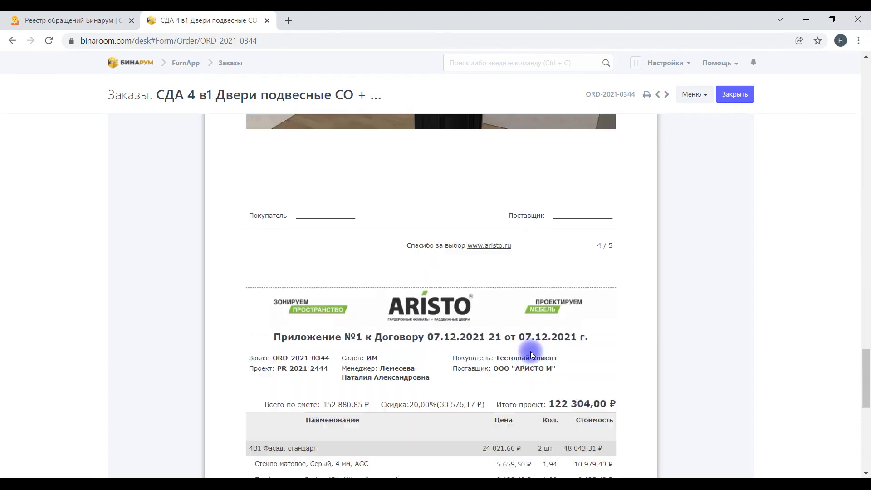
scroll(530, 351, "down", 8)
scroll(183, 204, "up", 20)
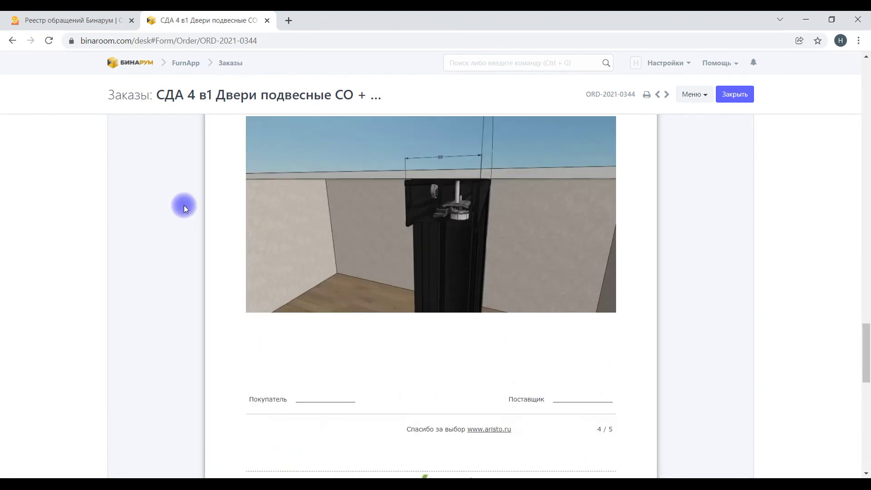
scroll(187, 204, "up", 20)
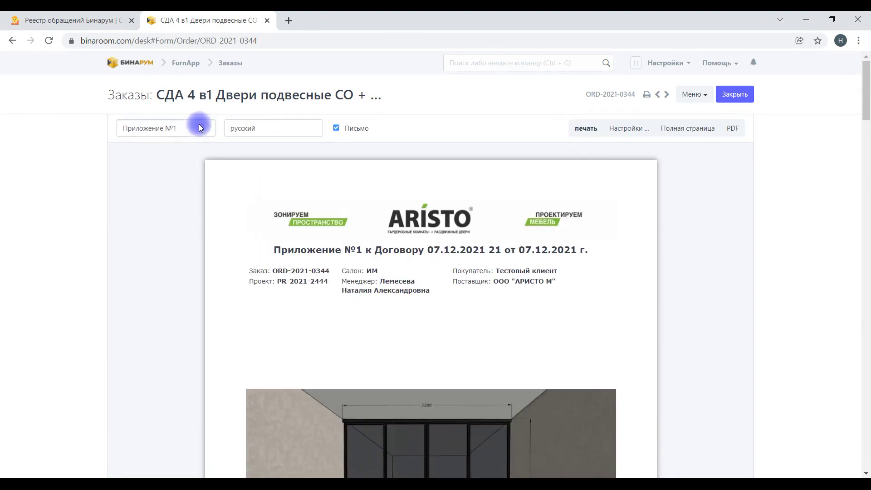
Step: Switch the print preview to the Коммерческое предложение format
left_click(135, 127)
left_click(150, 158)
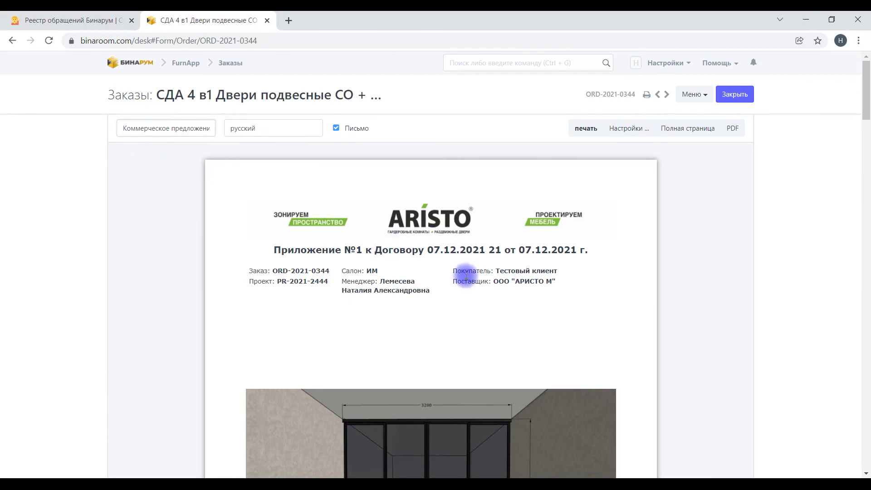
scroll(363, 300, "down", 17)
scroll(366, 295, "up", 17)
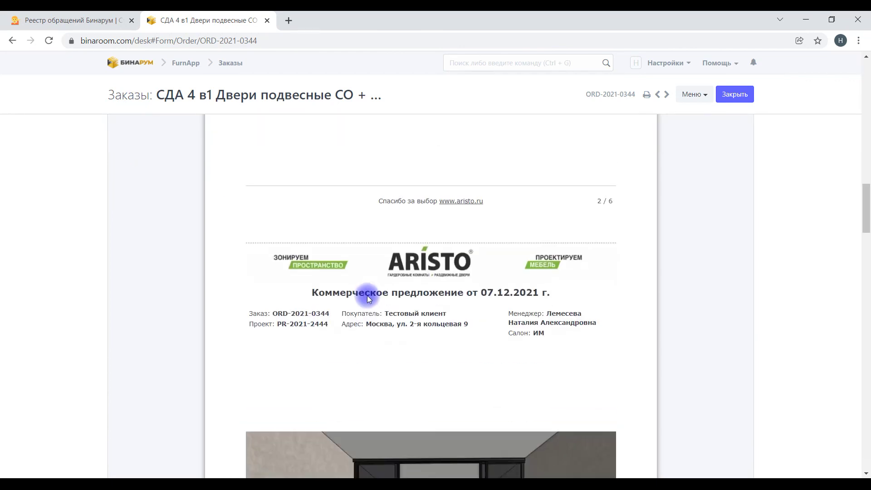
scroll(222, 212, "up", 1)
Step: Switch the print preview to the Договор contract format
left_click(155, 129)
left_click(151, 161)
left_click(150, 129)
left_click(142, 172)
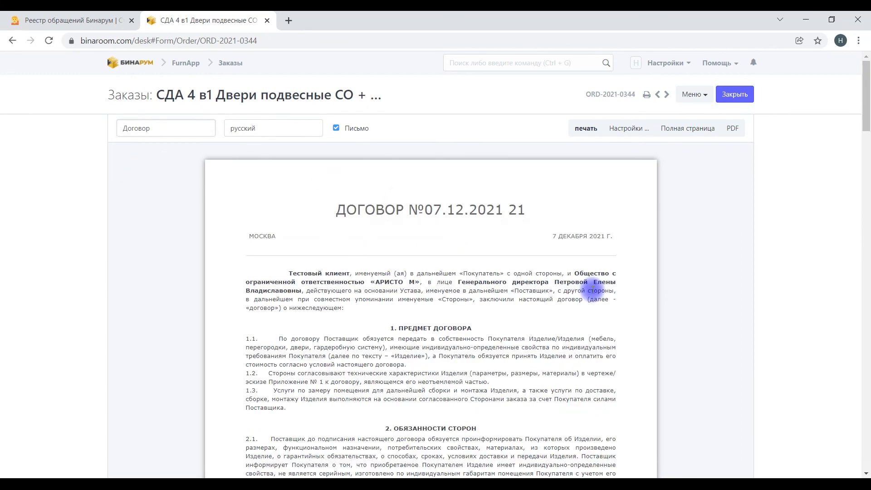
Step: Send the contract to print, then back out to the contract preview
left_click(587, 129)
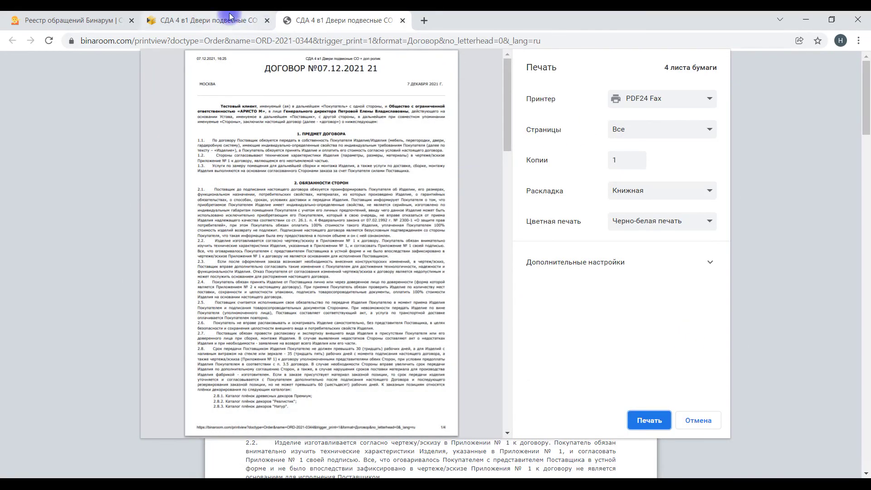
left_click(227, 20)
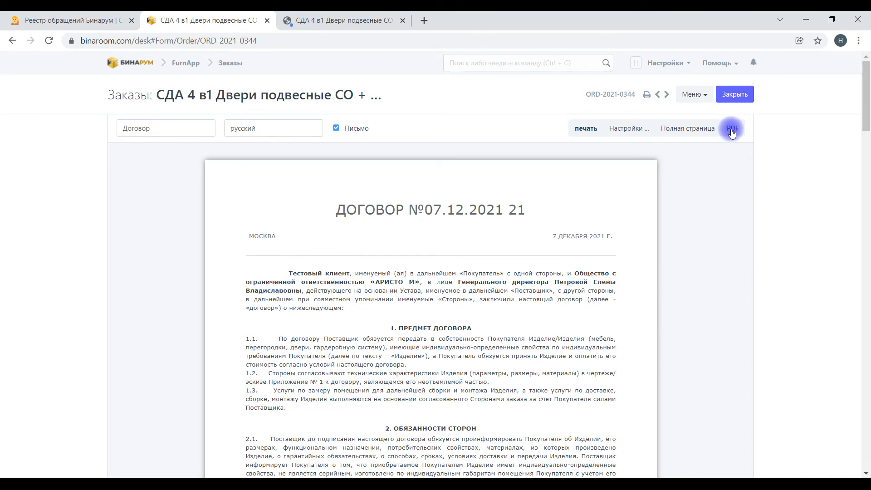
left_click(404, 18)
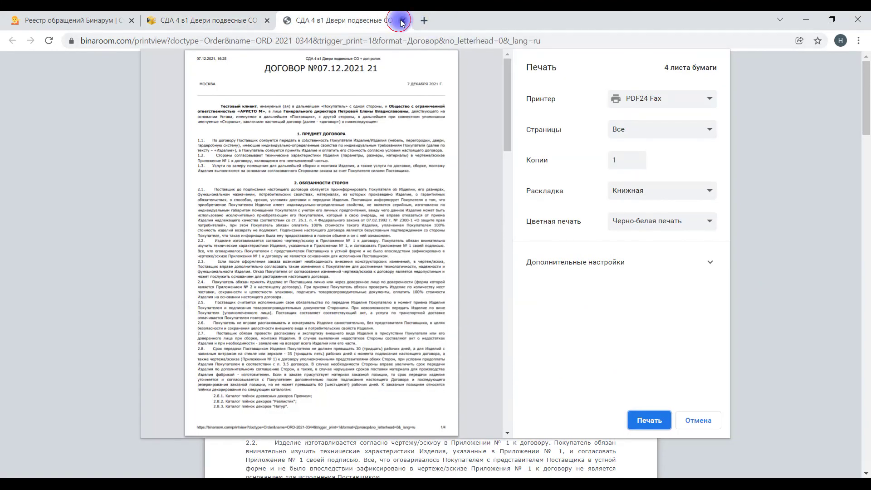
left_click(402, 20)
left_click(732, 130)
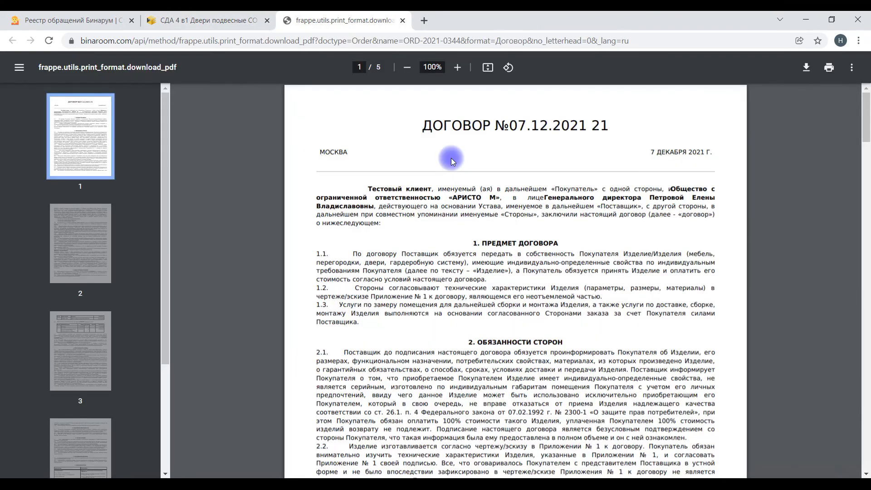
left_click(808, 69)
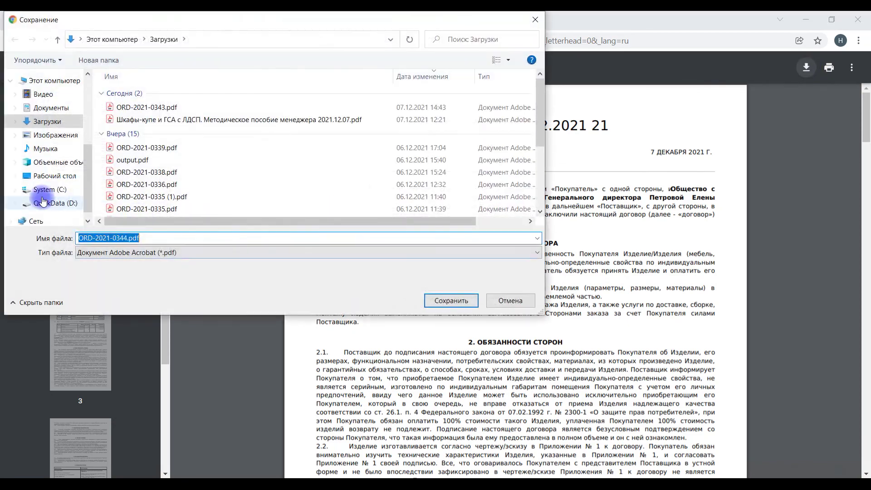
left_click(443, 301)
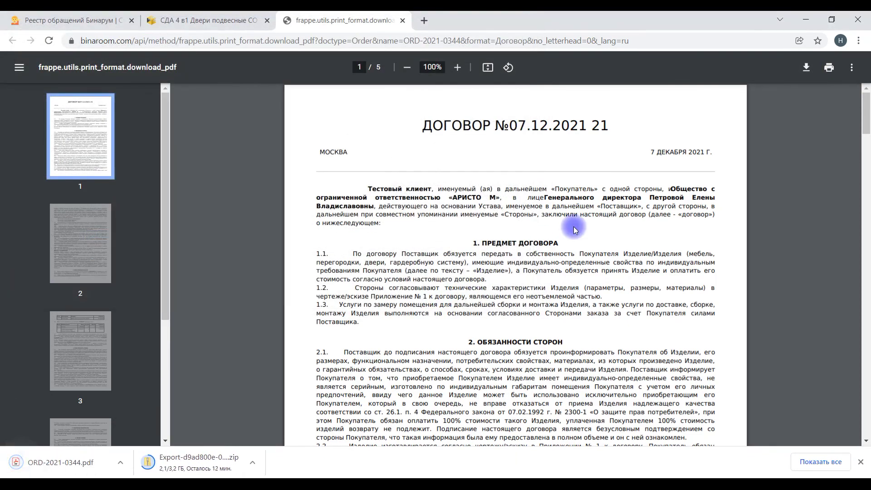
left_click(402, 21)
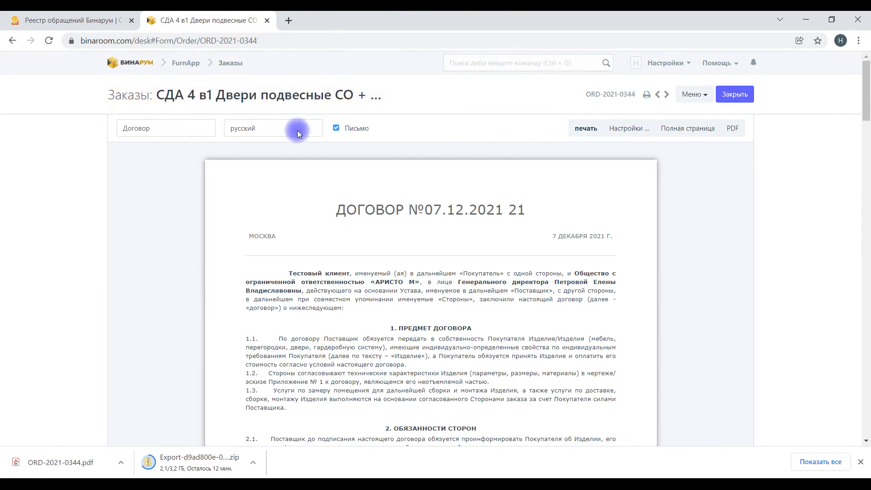